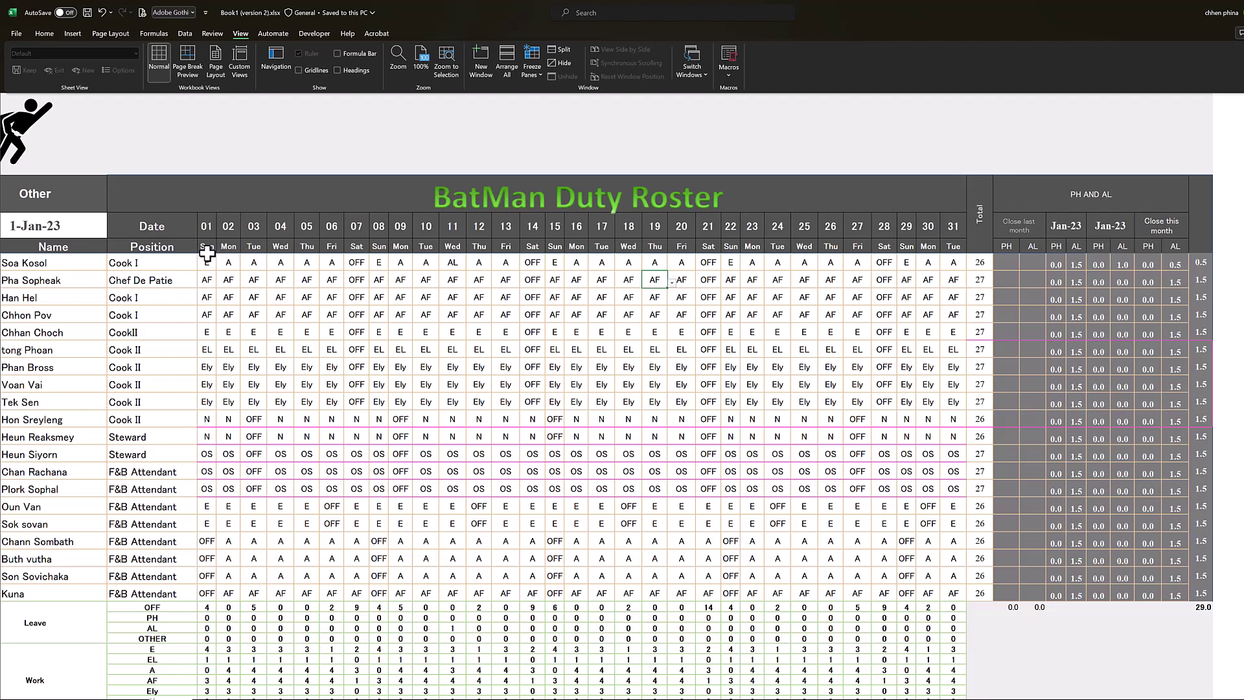
Review the roster's shift codes, then clear the old counts from the Total column
mouse_move(207, 262)
mouse_down()
mouse_move(716, 483)
mouse_move(861, 567)
mouse_move(945, 593)
mouse_up()
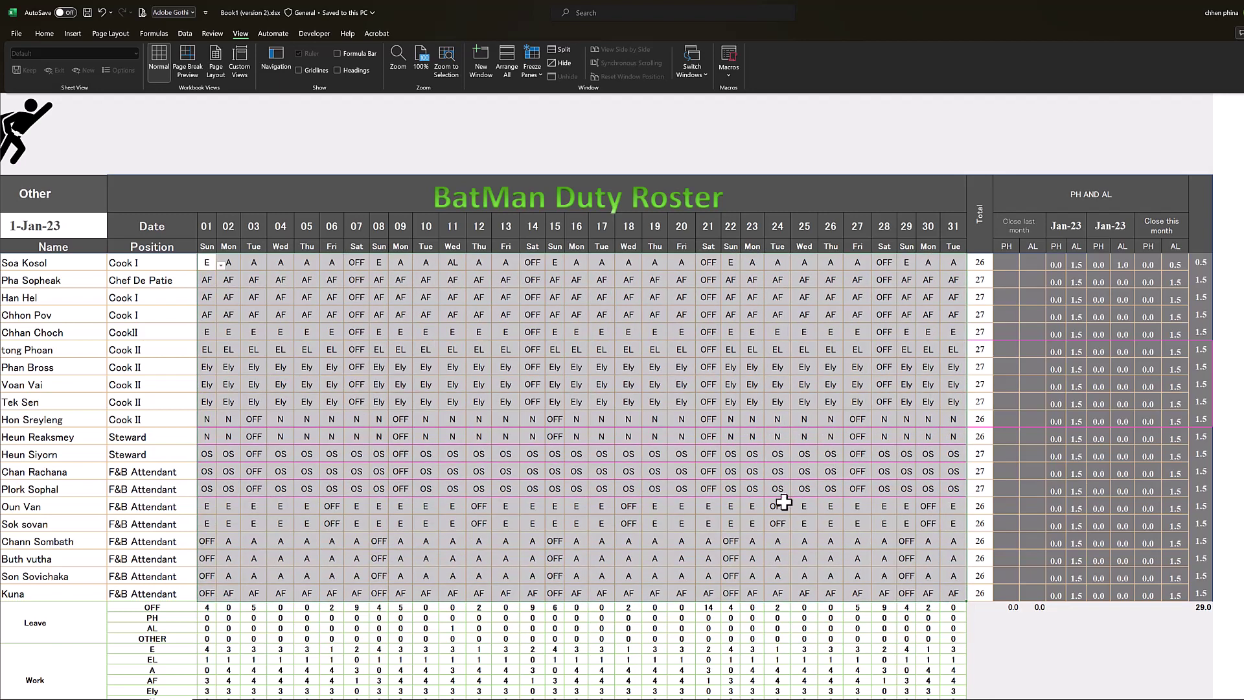
mouse_move(22, 263)
mouse_down()
mouse_move(186, 501)
mouse_move(188, 591)
mouse_up()
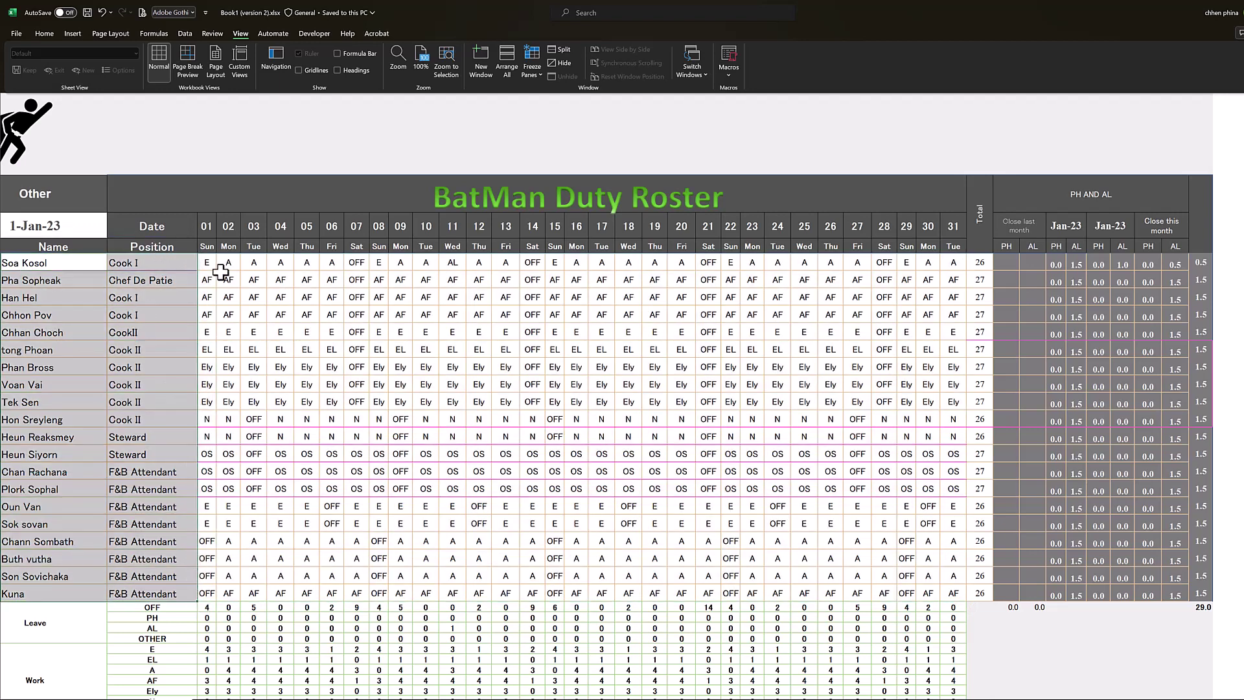
click(849, 333)
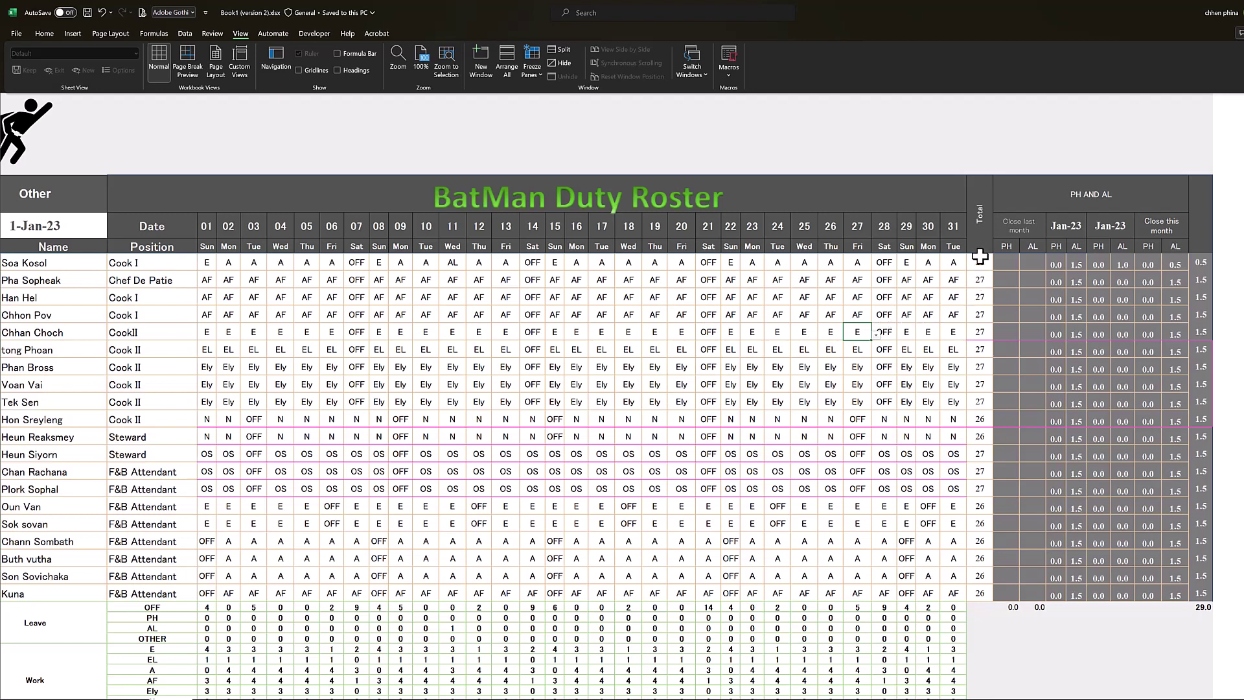
drag(980, 262, 993, 572)
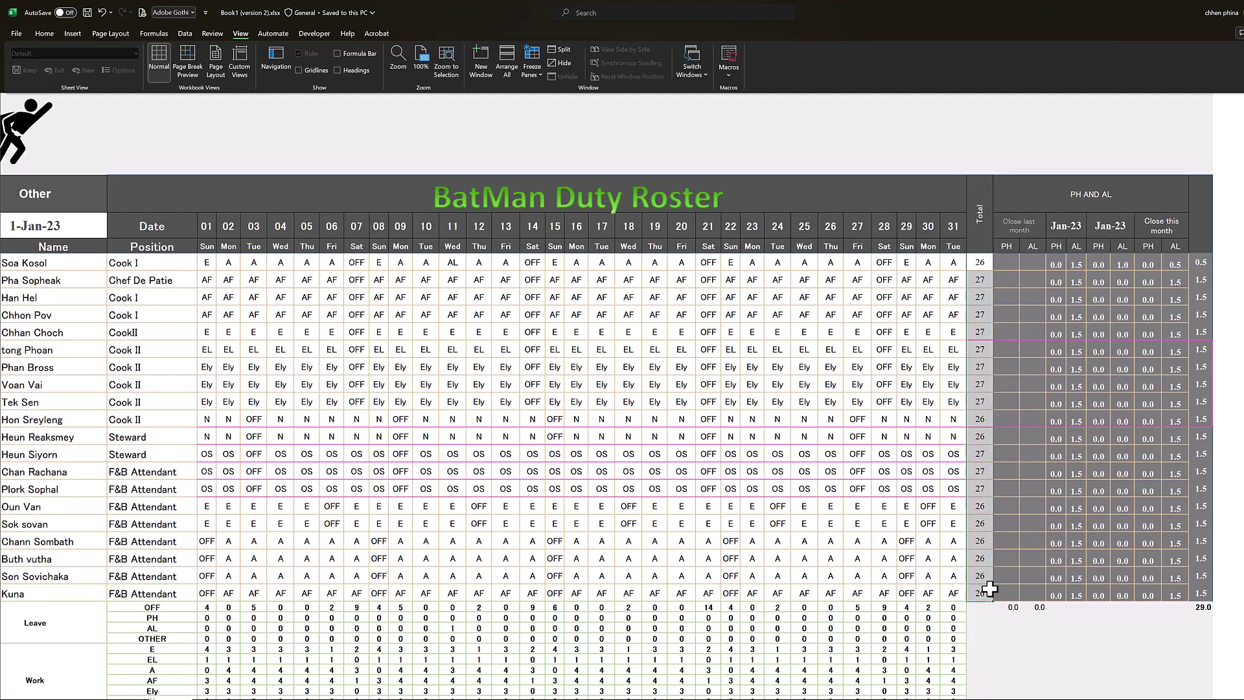
click(980, 265)
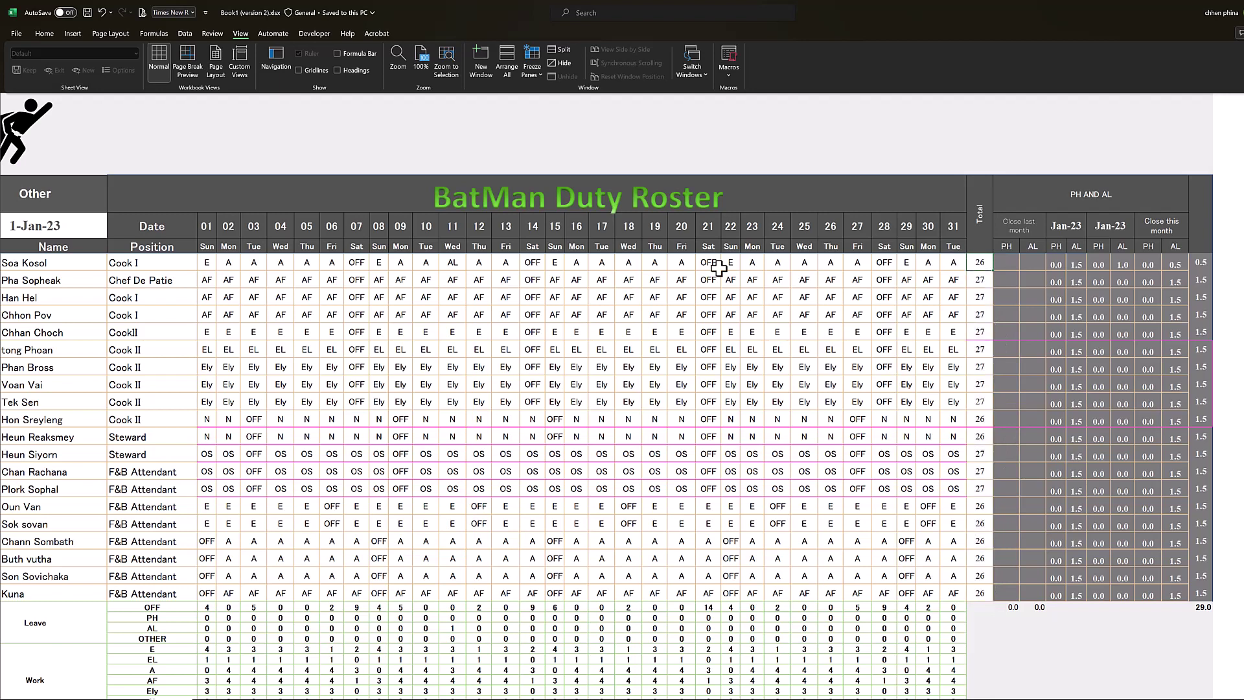
click(234, 261)
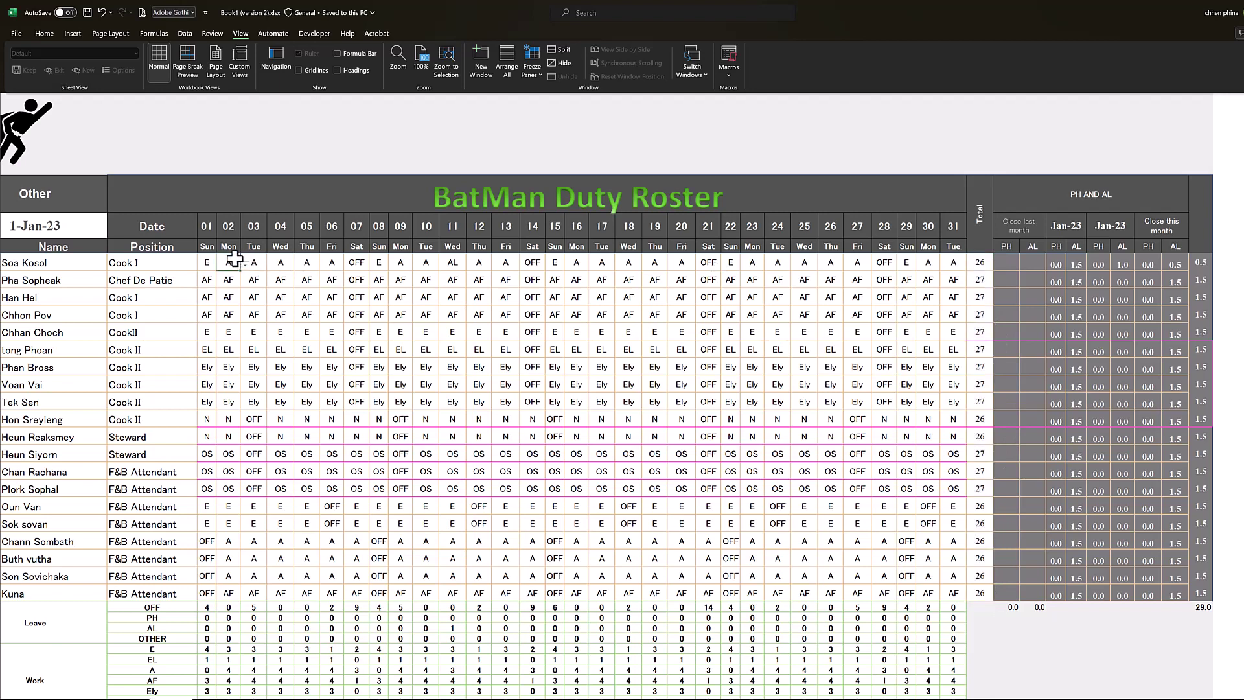
click(61, 262)
drag(961, 268, 243, 265)
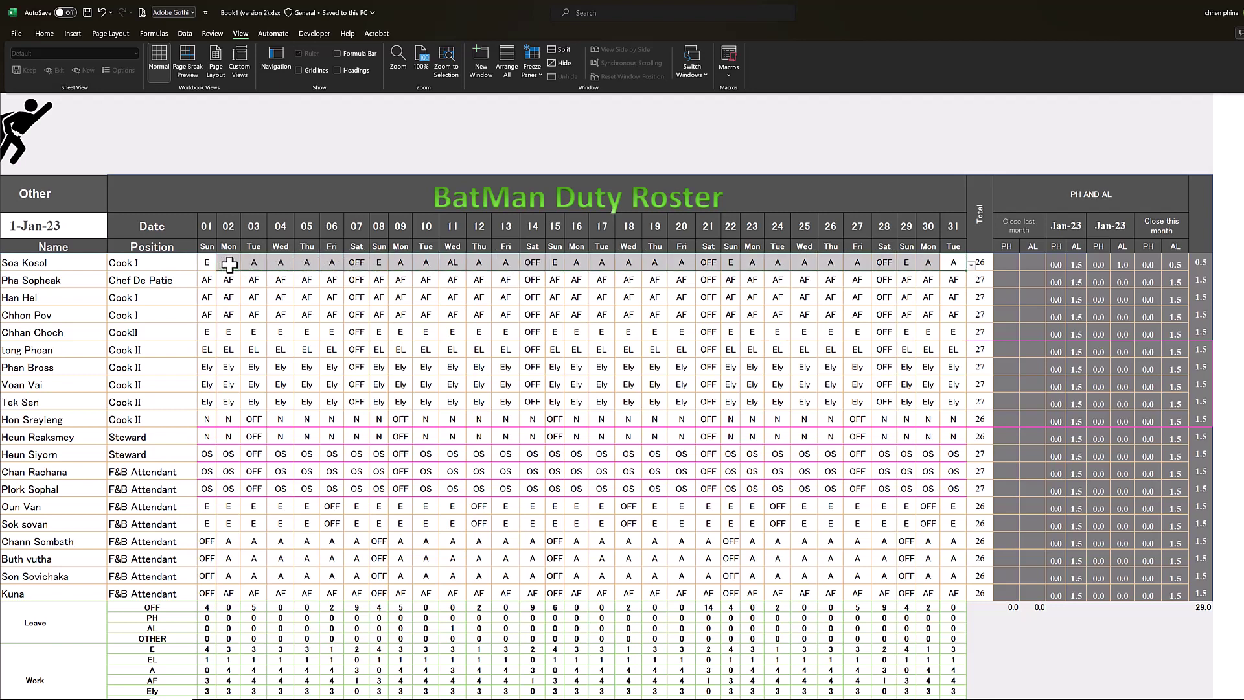
click(356, 262)
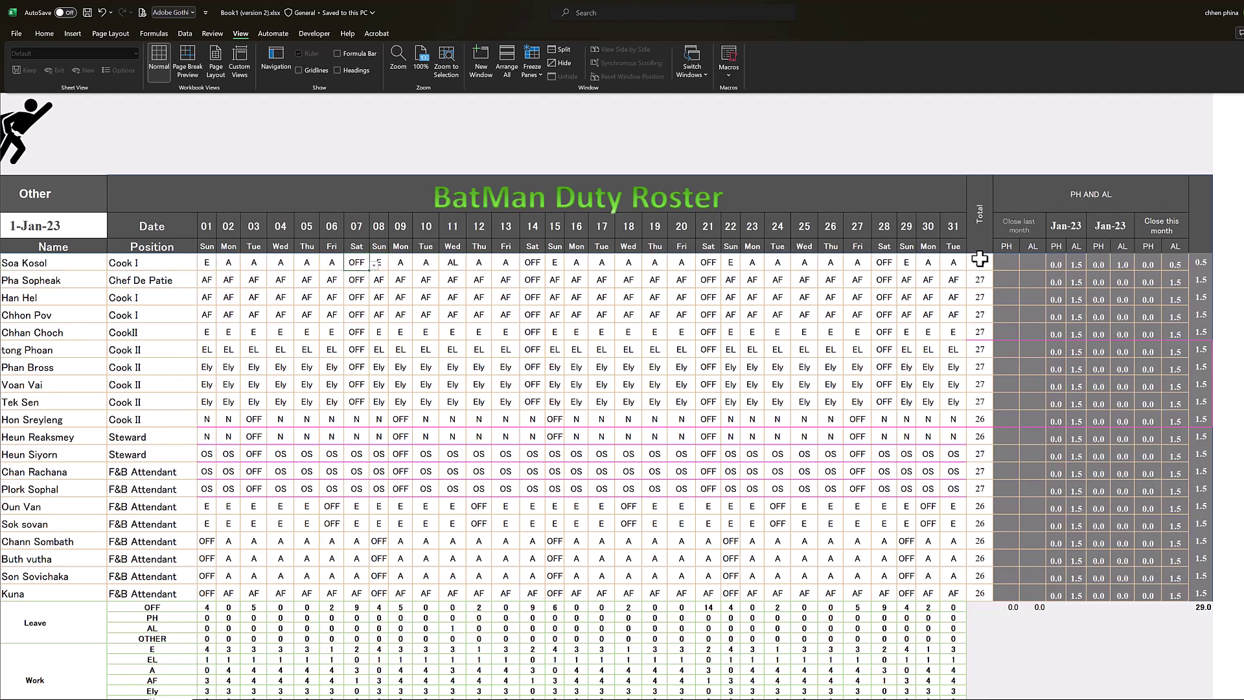
drag(974, 259, 973, 596)
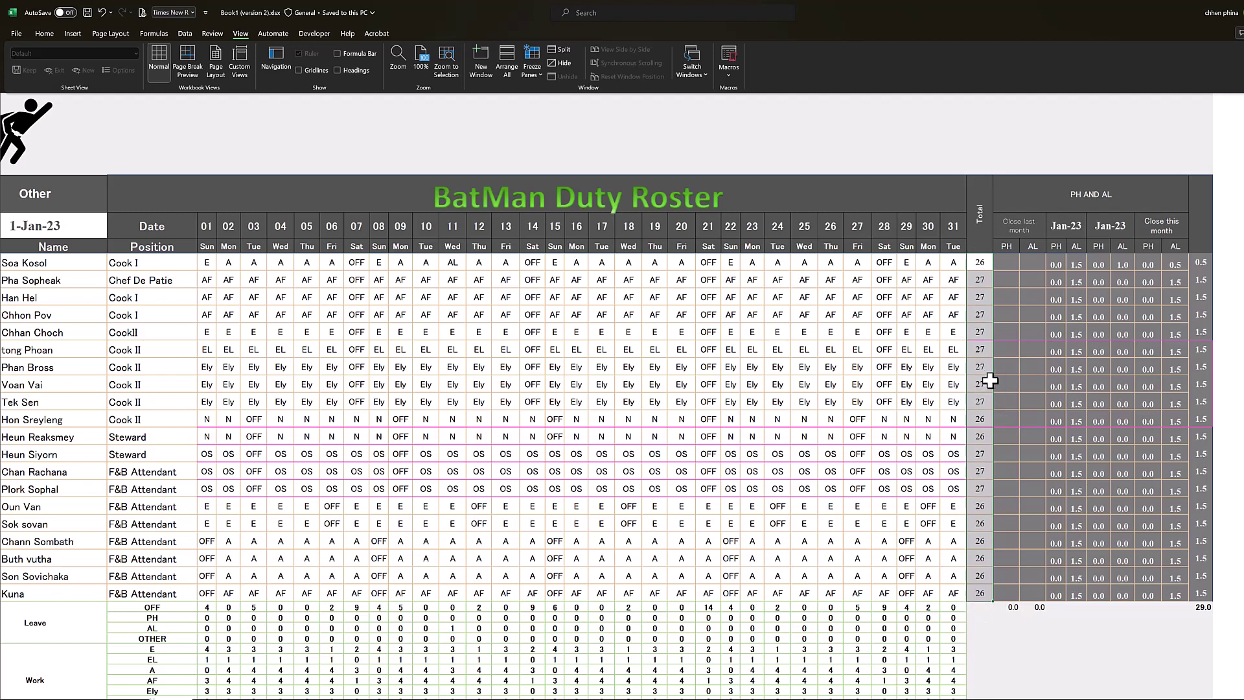
key(Delete)
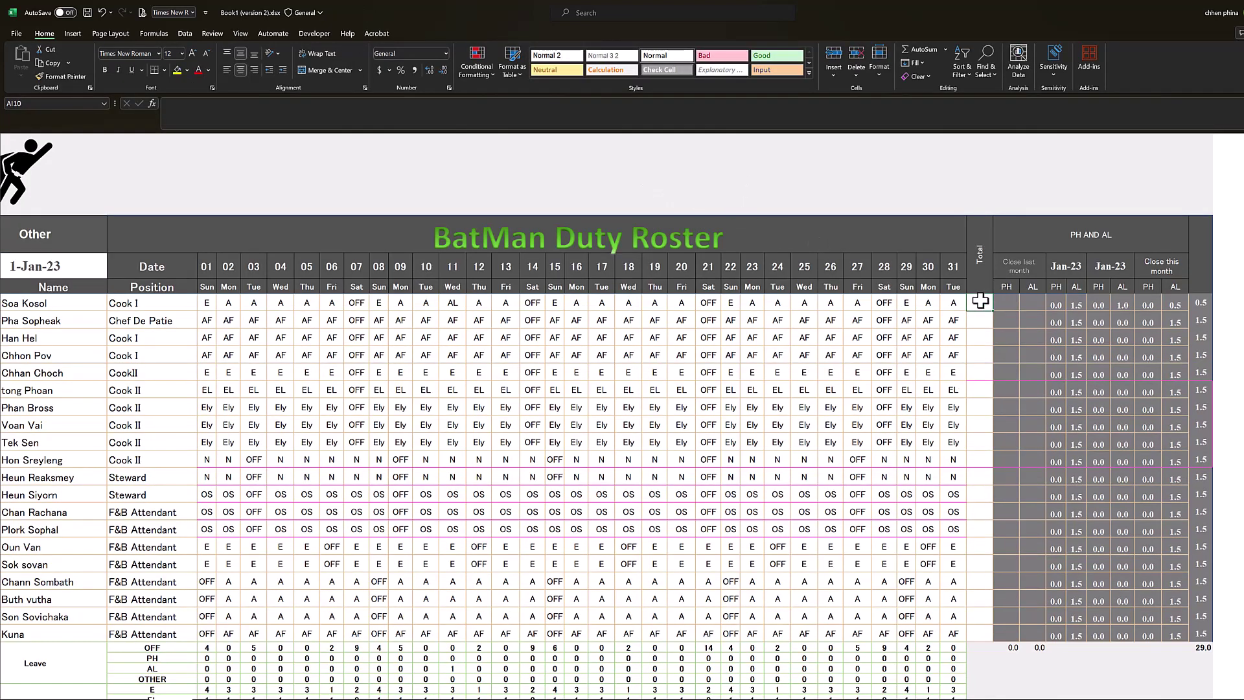
In AI10, start the formula =COUNTIF(D10:AH10,"=E")+ to count E shifts
text(=)
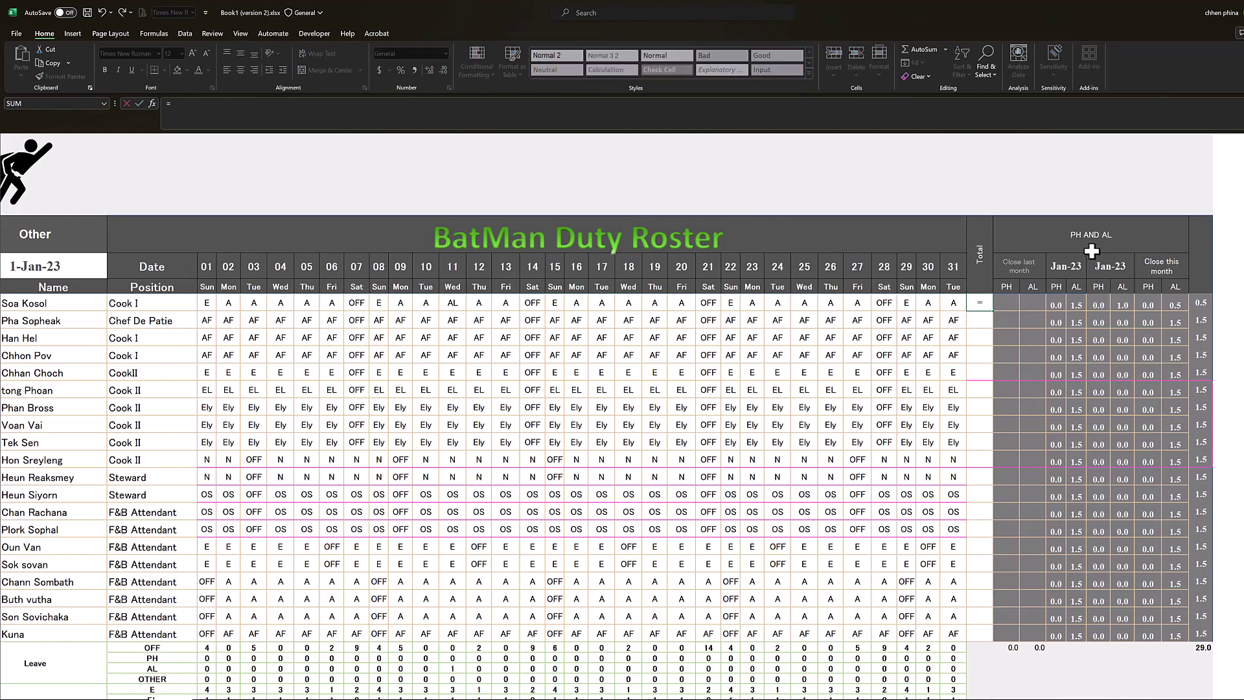
text(coun)
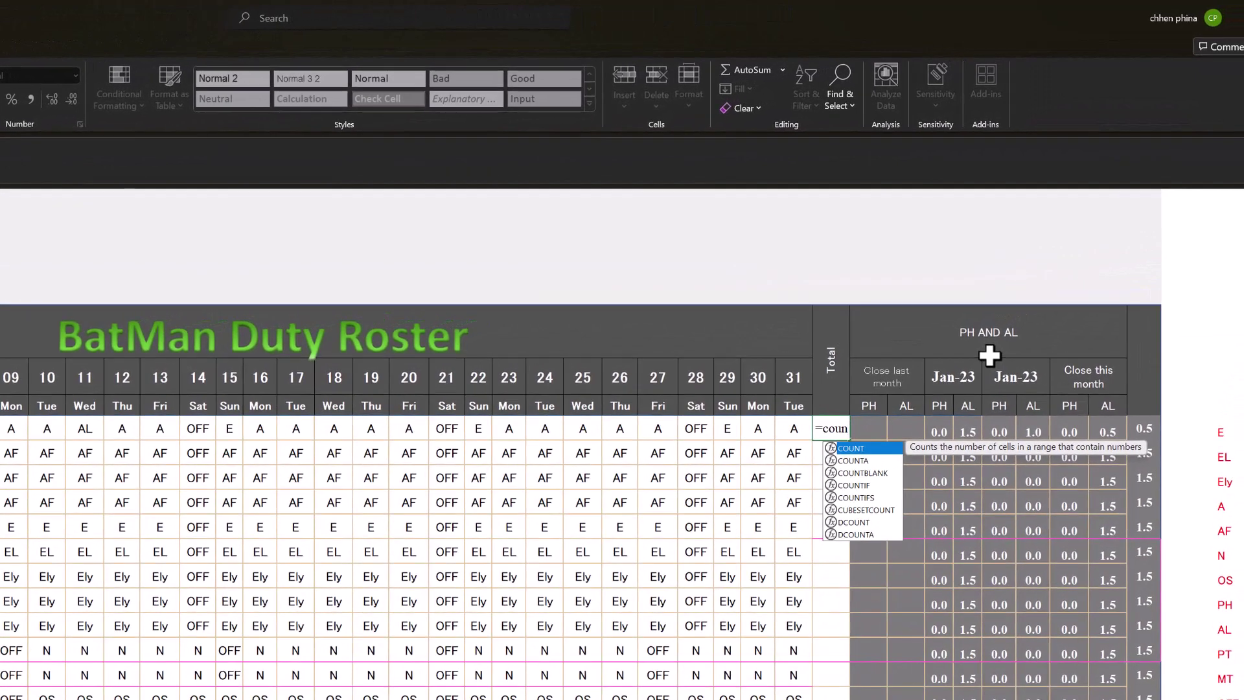
text(tif)
key(Tab)
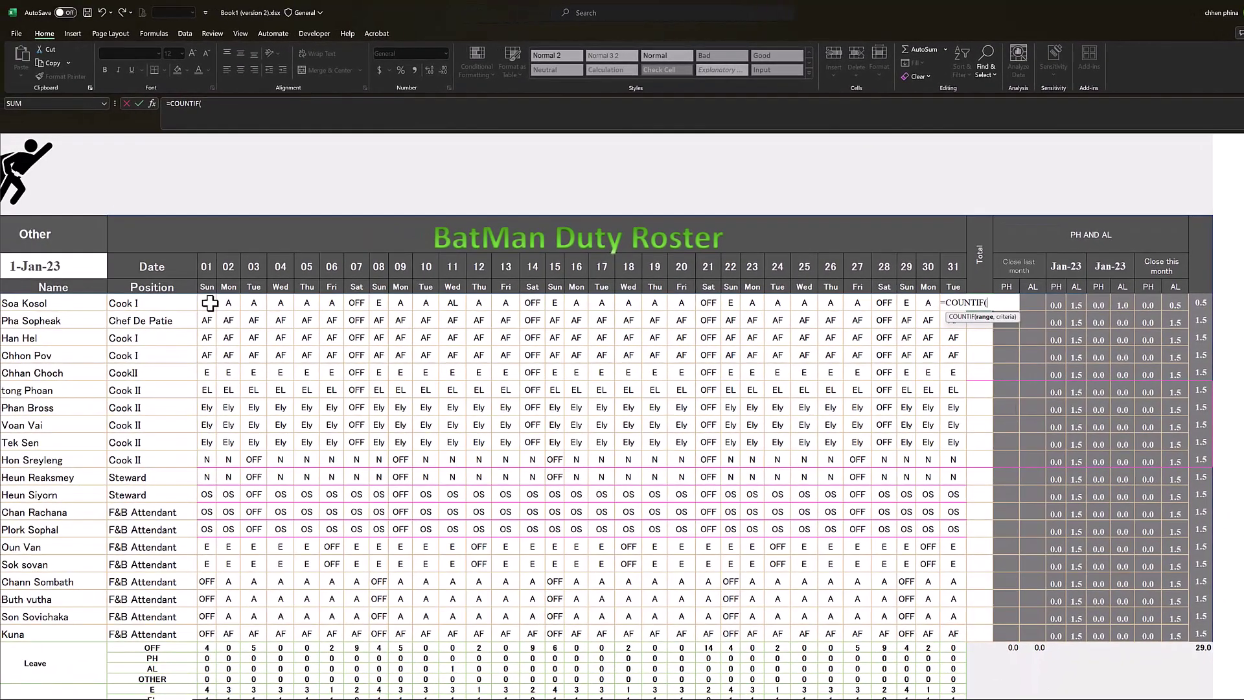
drag(209, 303, 768, 309)
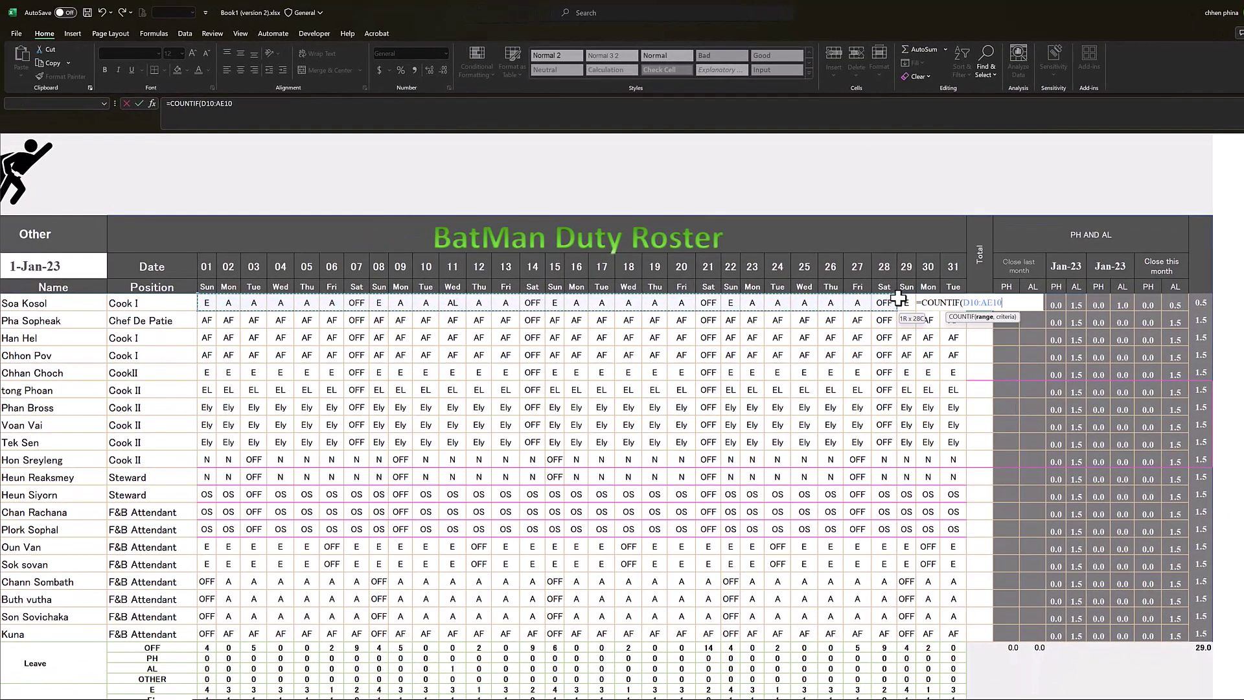
drag(768, 309, 951, 298)
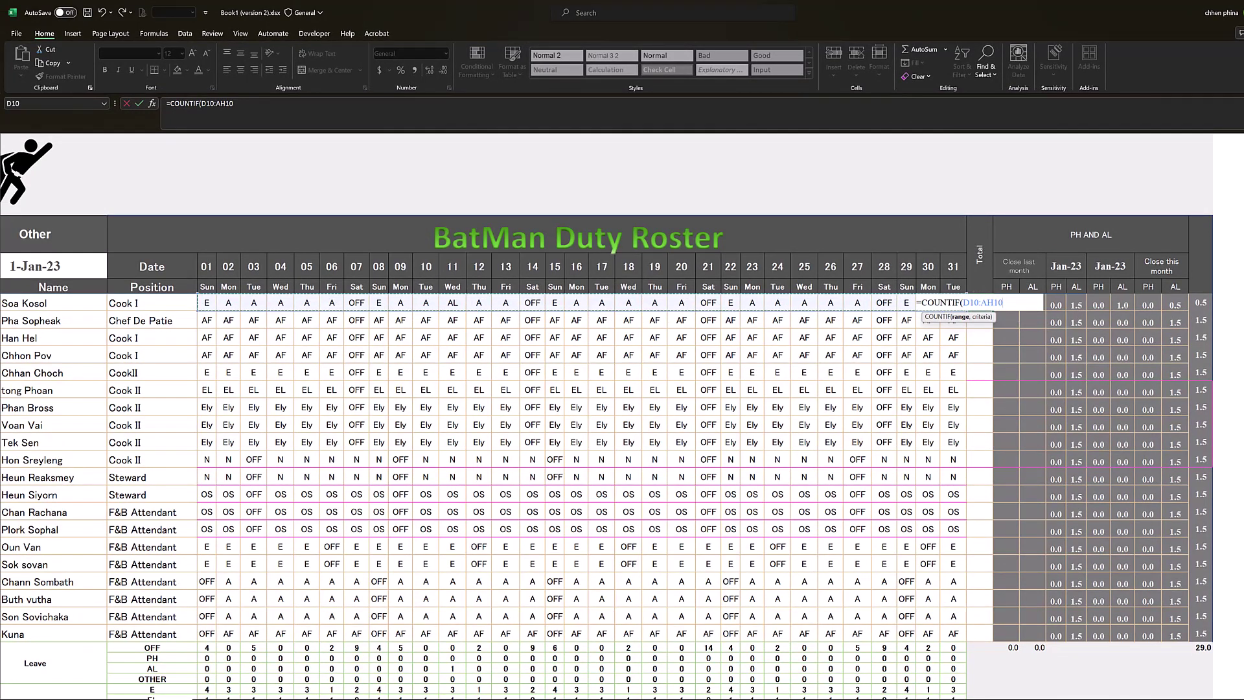
text(,"=E",)
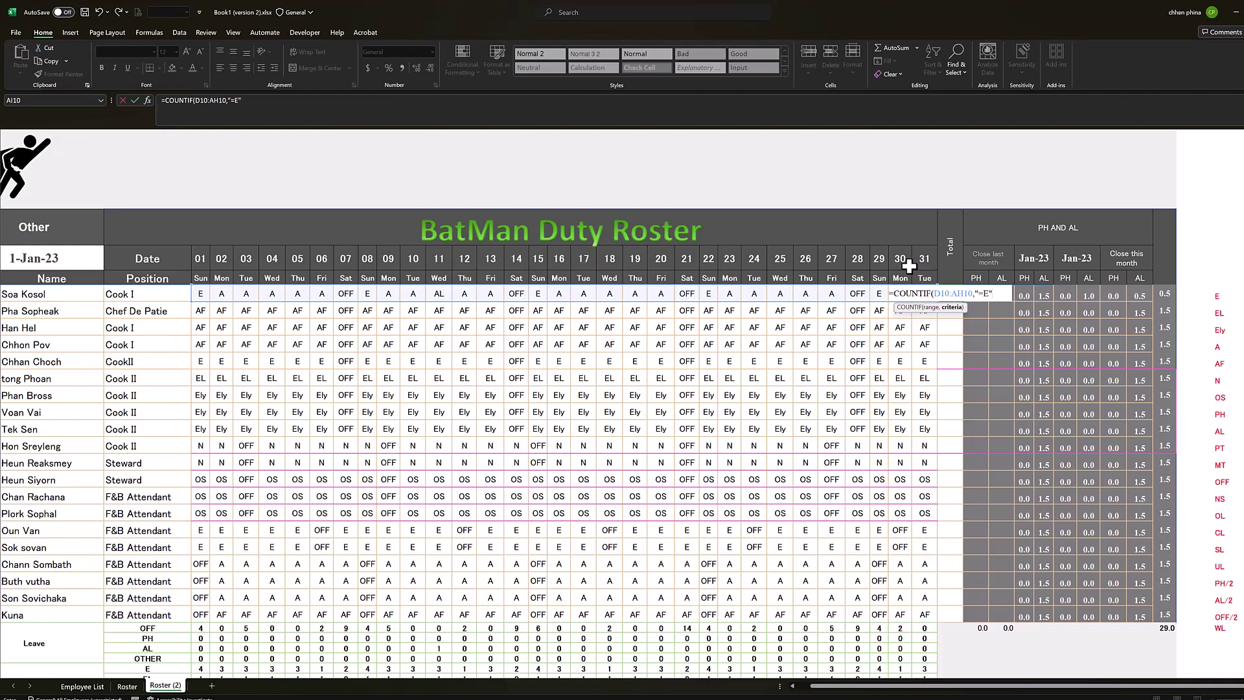
key(BackSpace)
text()+)
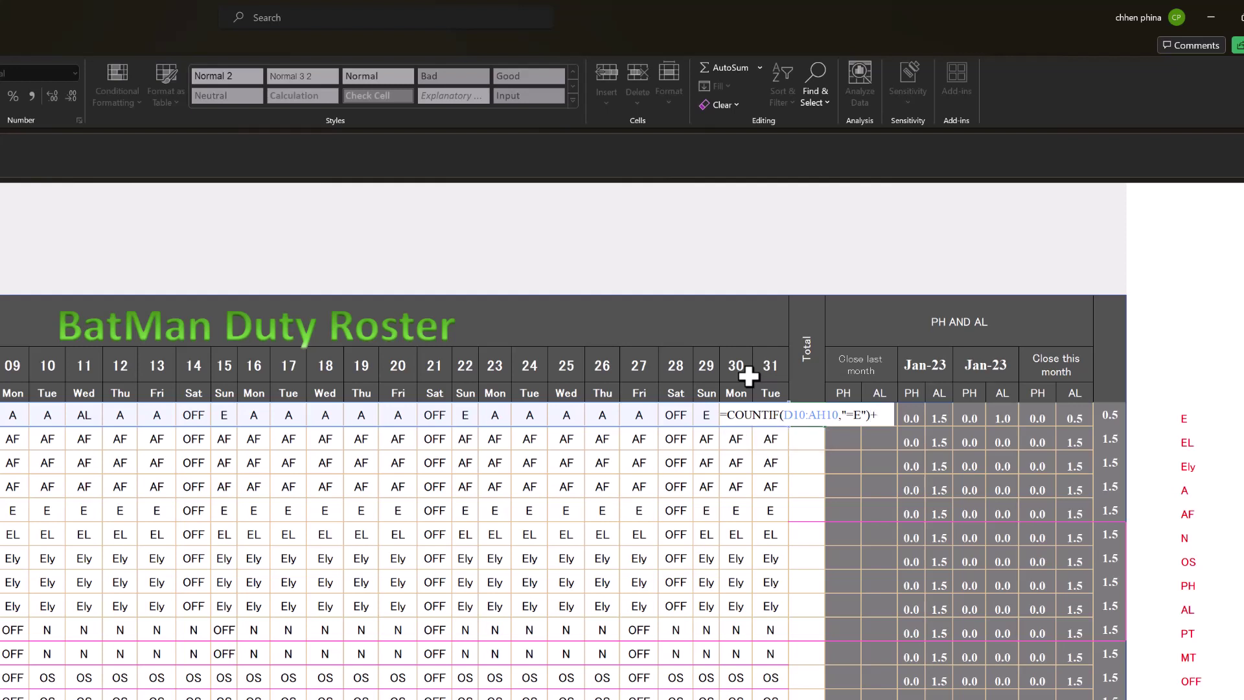
Append a second COUNTIF(D10:AH10 term to the AI10 formula
text(if)
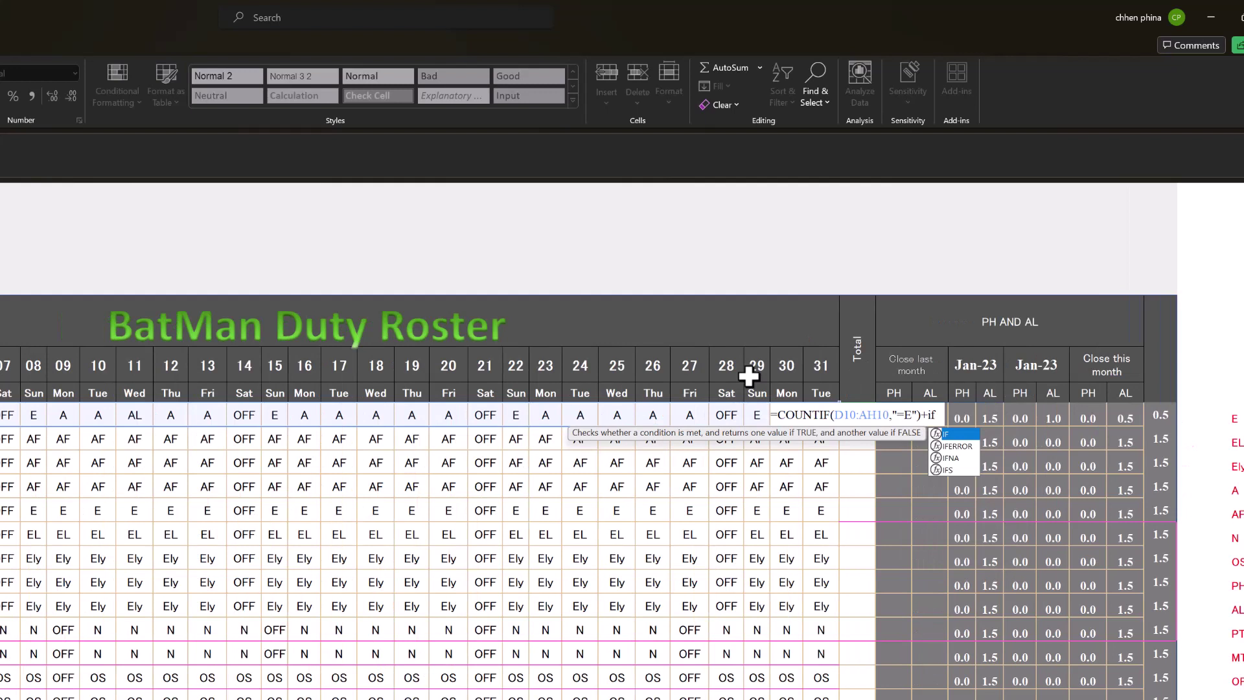
key(BackSpace)
key(BackSpace)
text(co)
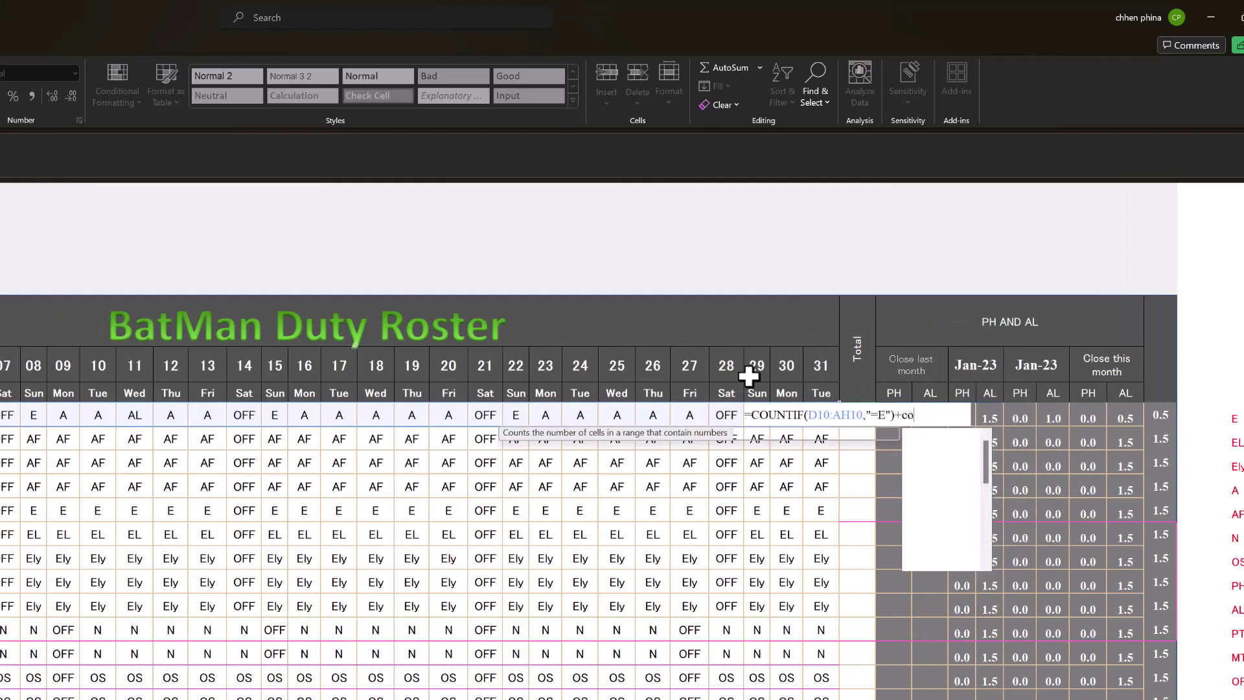
text(unt)
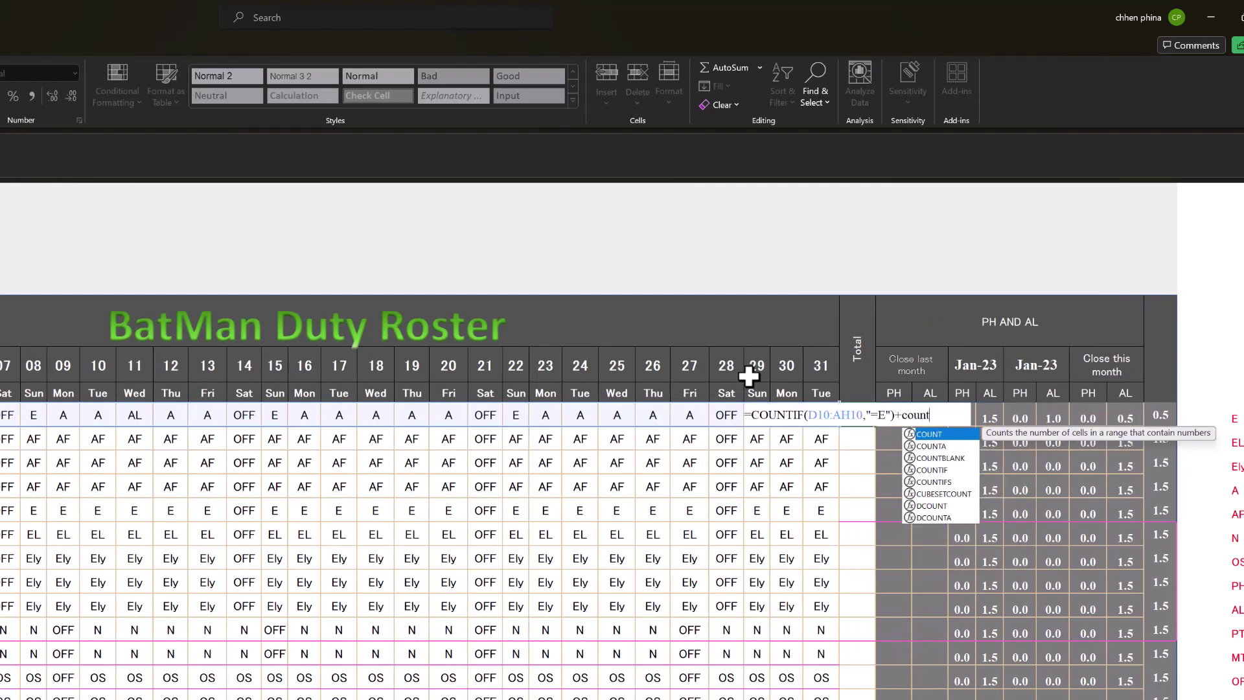
key(Down)
key(Down)
key(Down)
key(Tab)
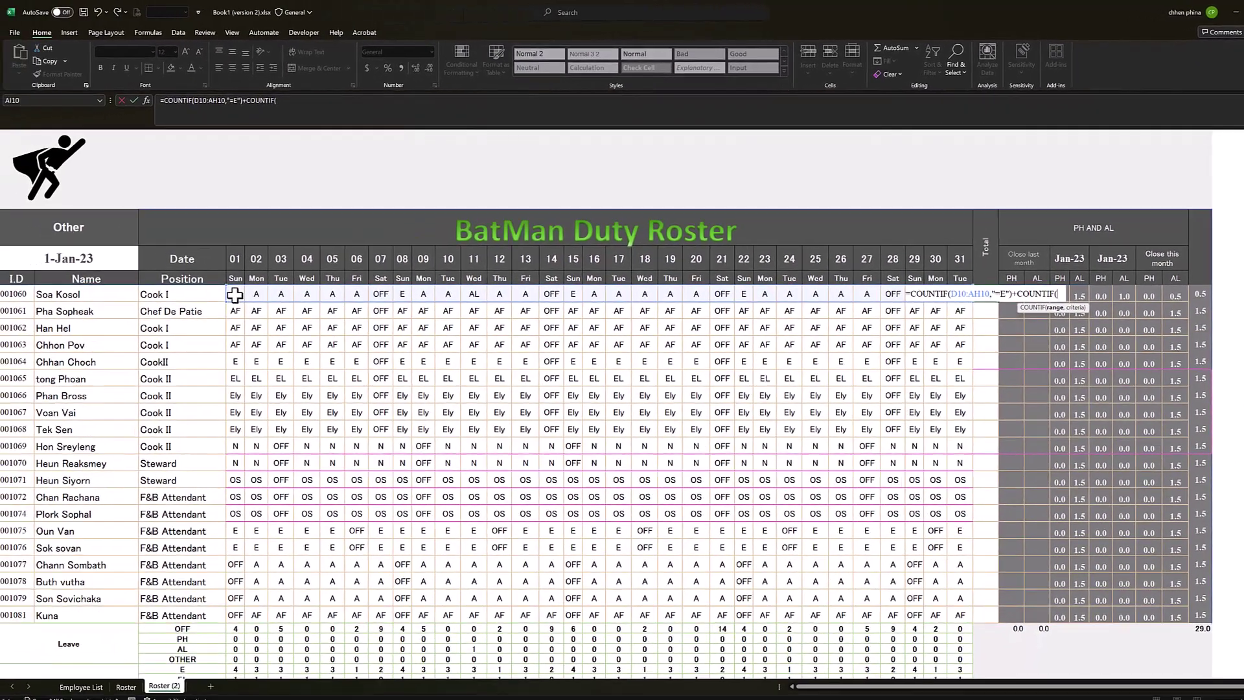
drag(234, 295, 961, 289)
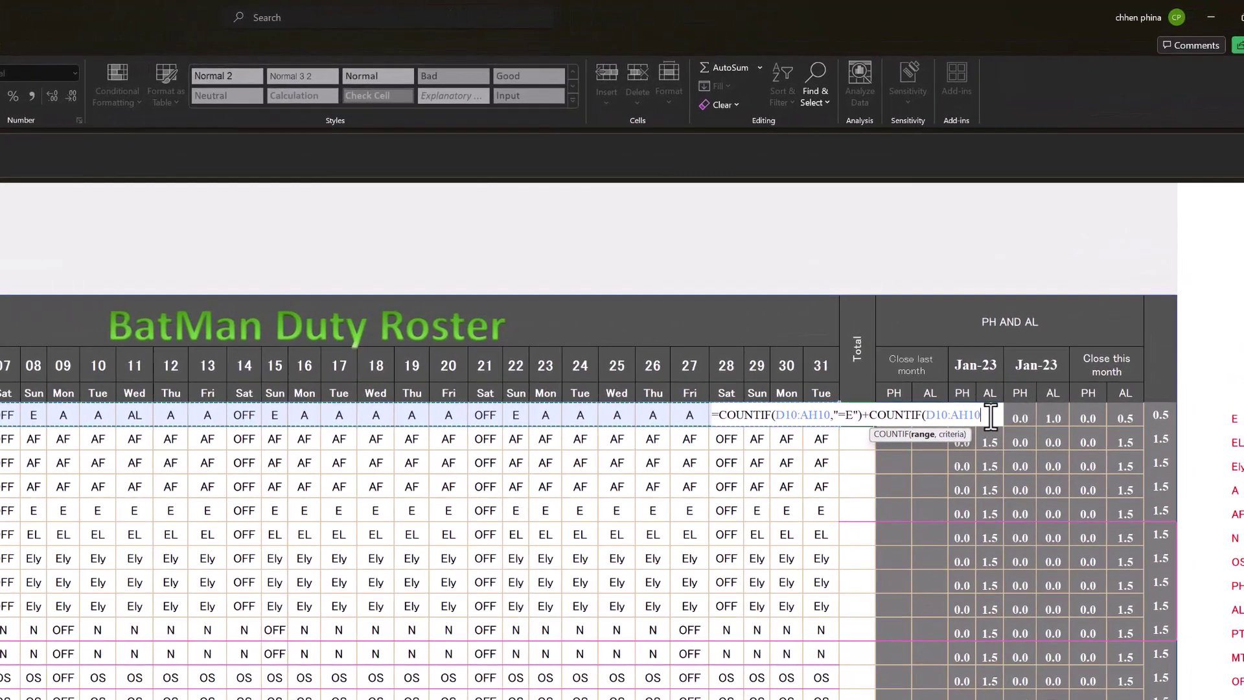
Select the first COUNTIF term's text in the formula so it can be copied
drag(1074, 293, 1037, 293)
drag(930, 415, 874, 418)
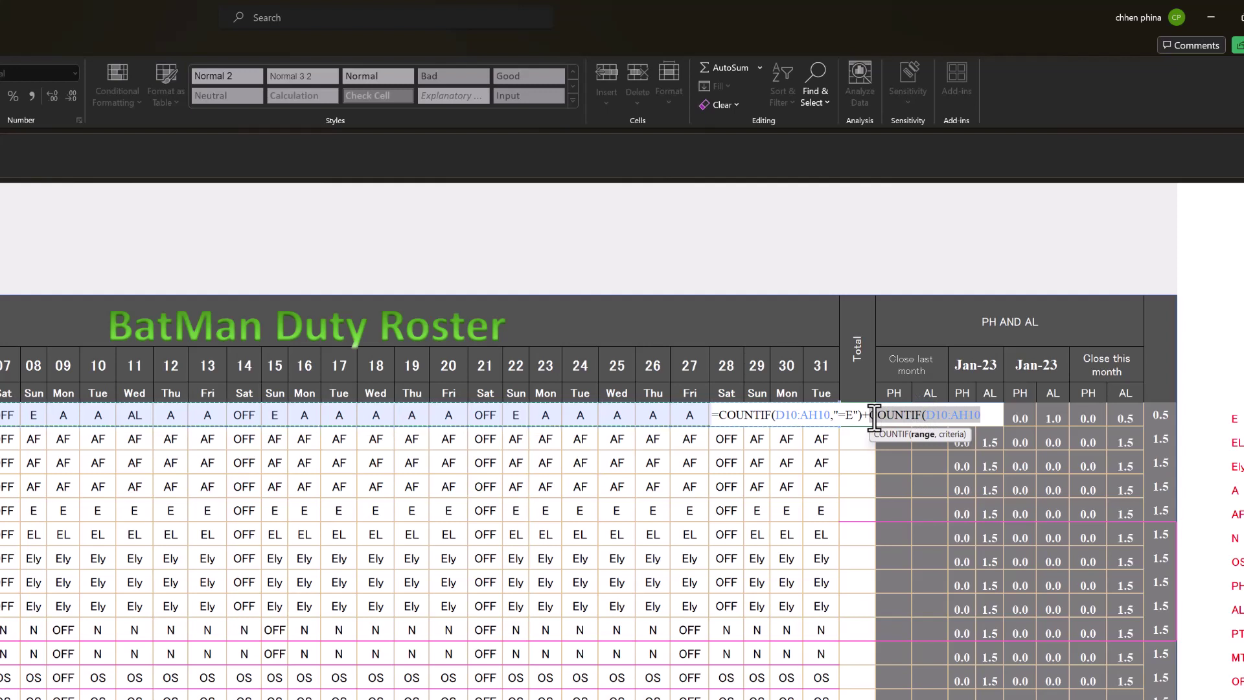
key(ctrl+c)
key(Right)
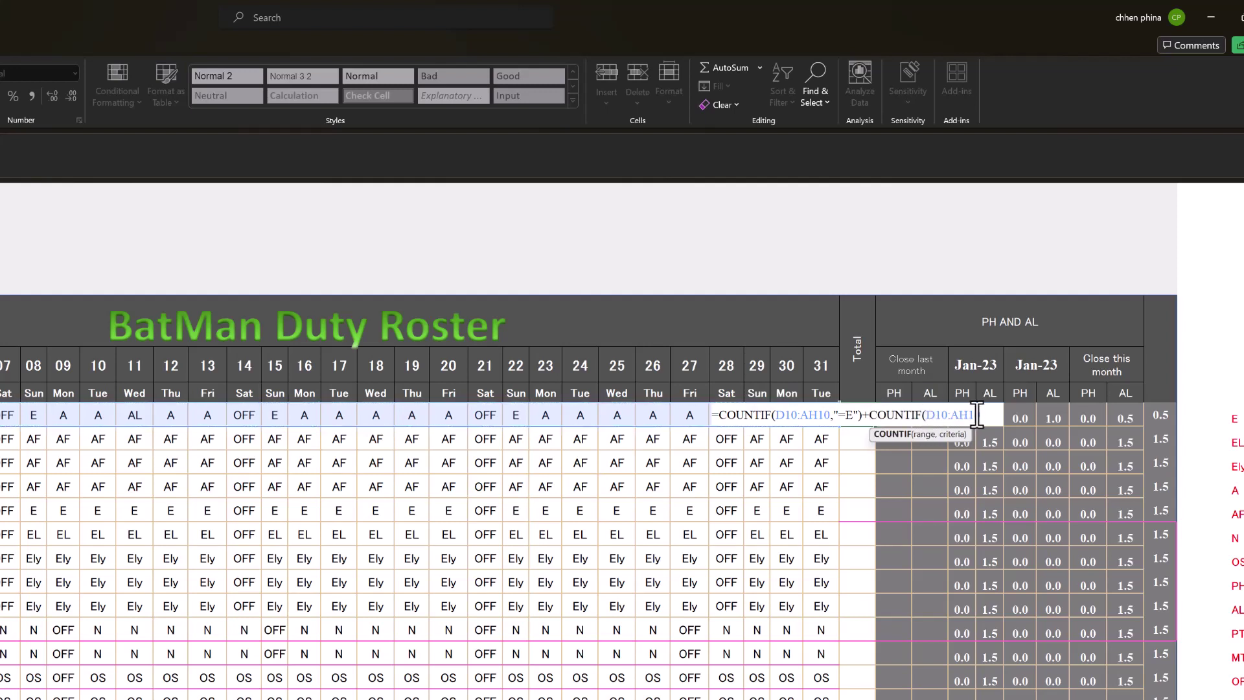
drag(867, 418, 724, 416)
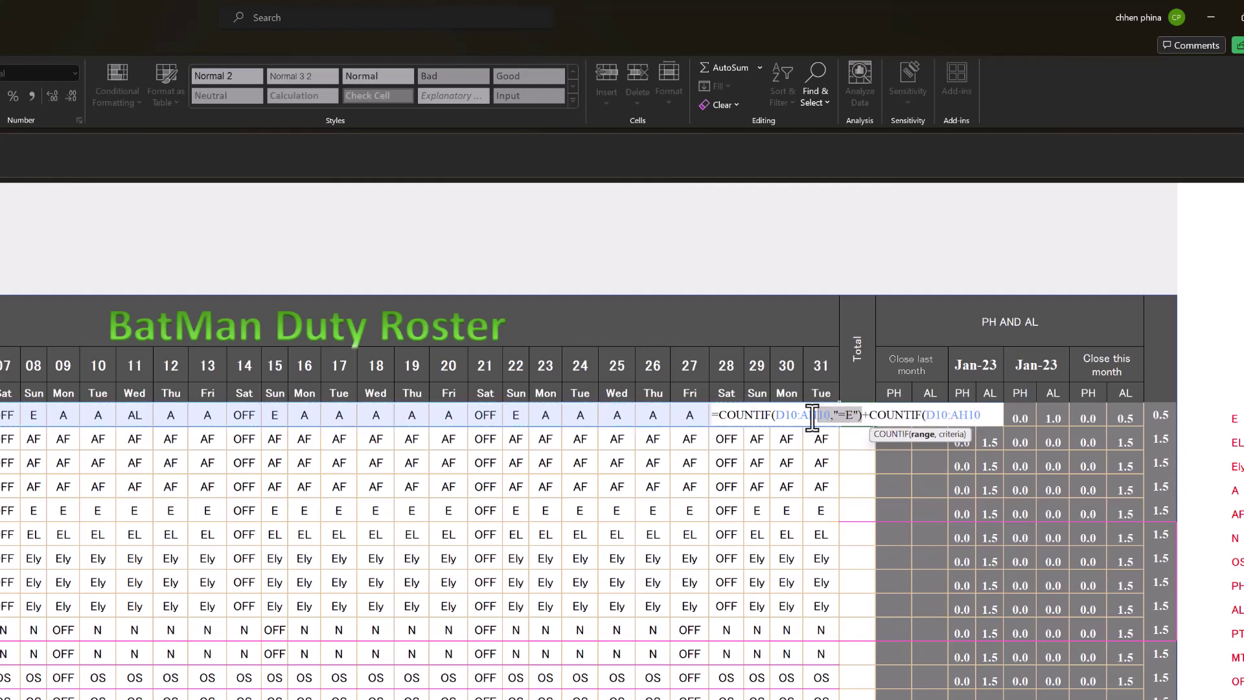
Copy the COUNTIF term and complete the second term's criterion
right_click(723, 416)
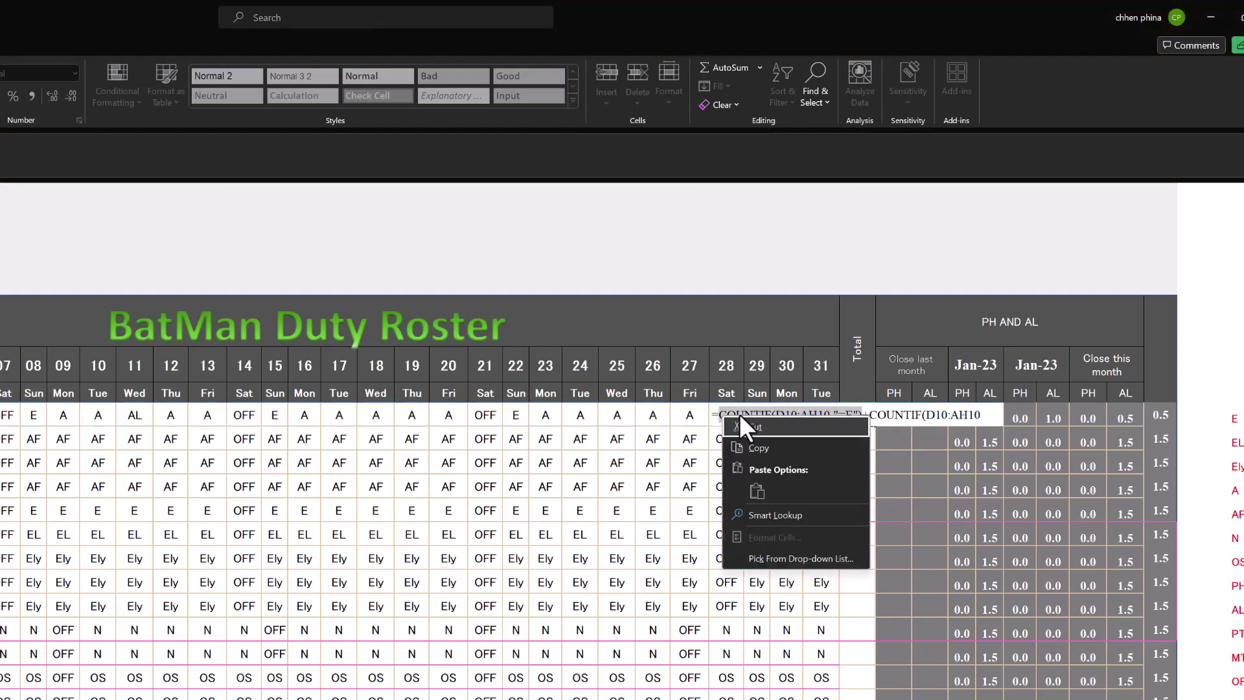
click(756, 442)
click(981, 422)
text(,)
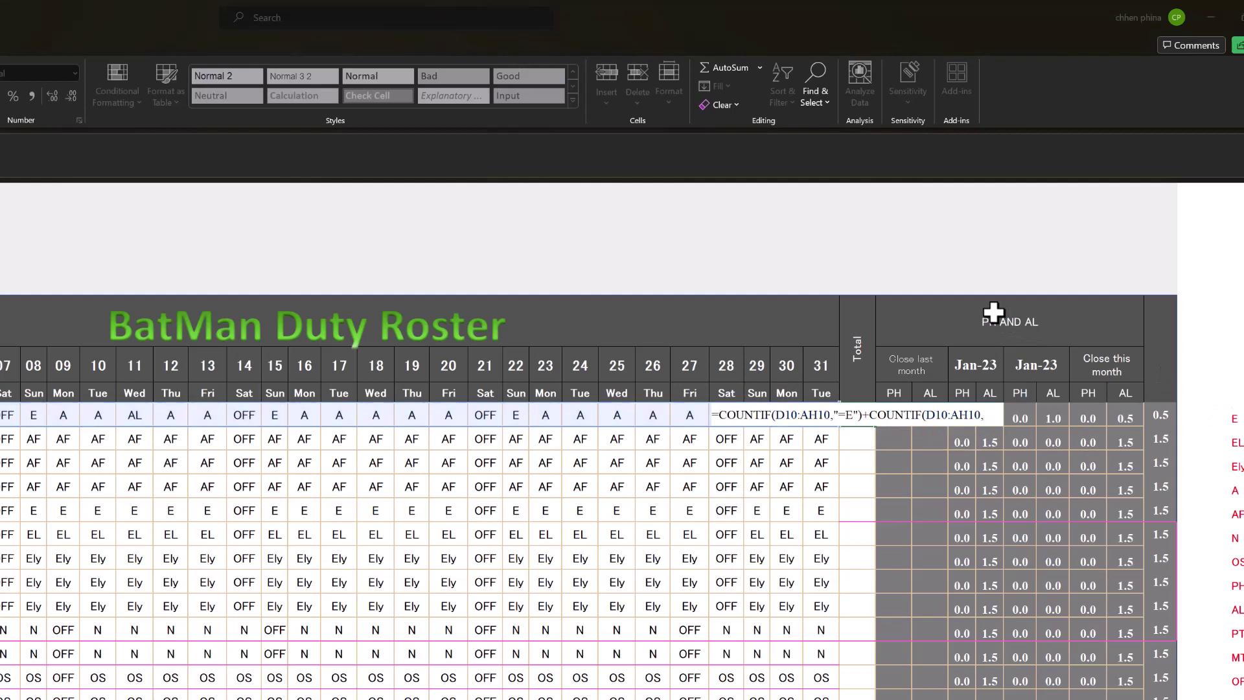
key(Return)
key(Return)
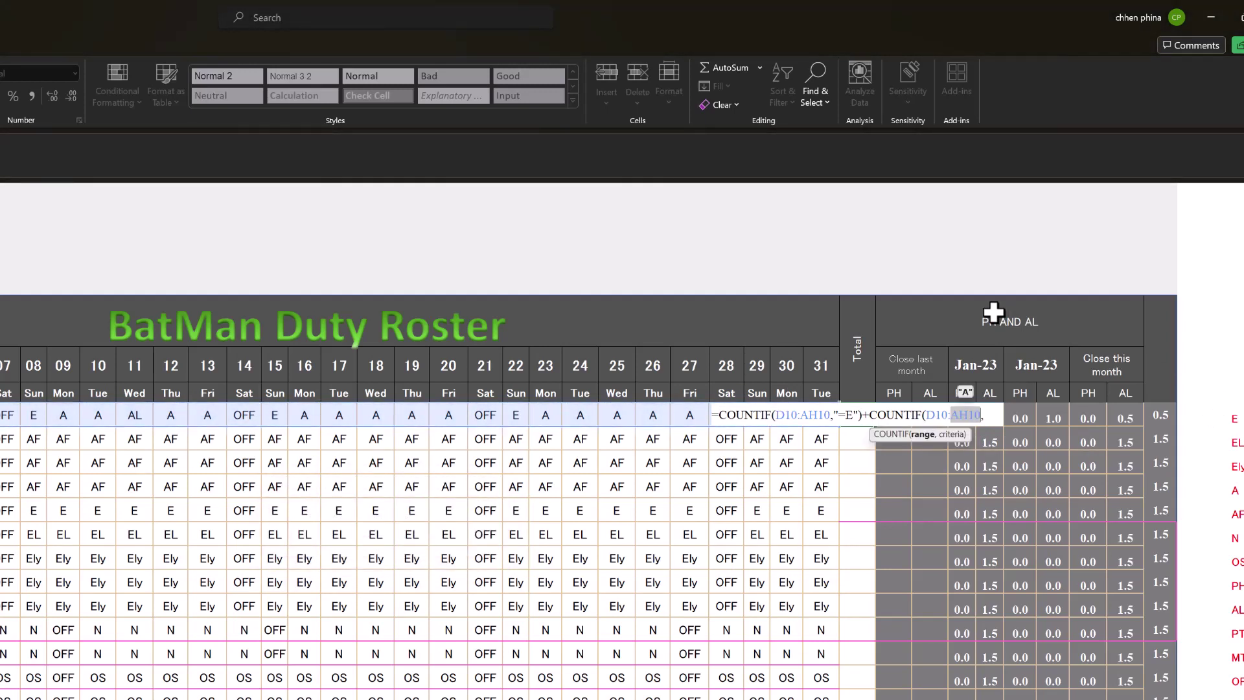
key(End)
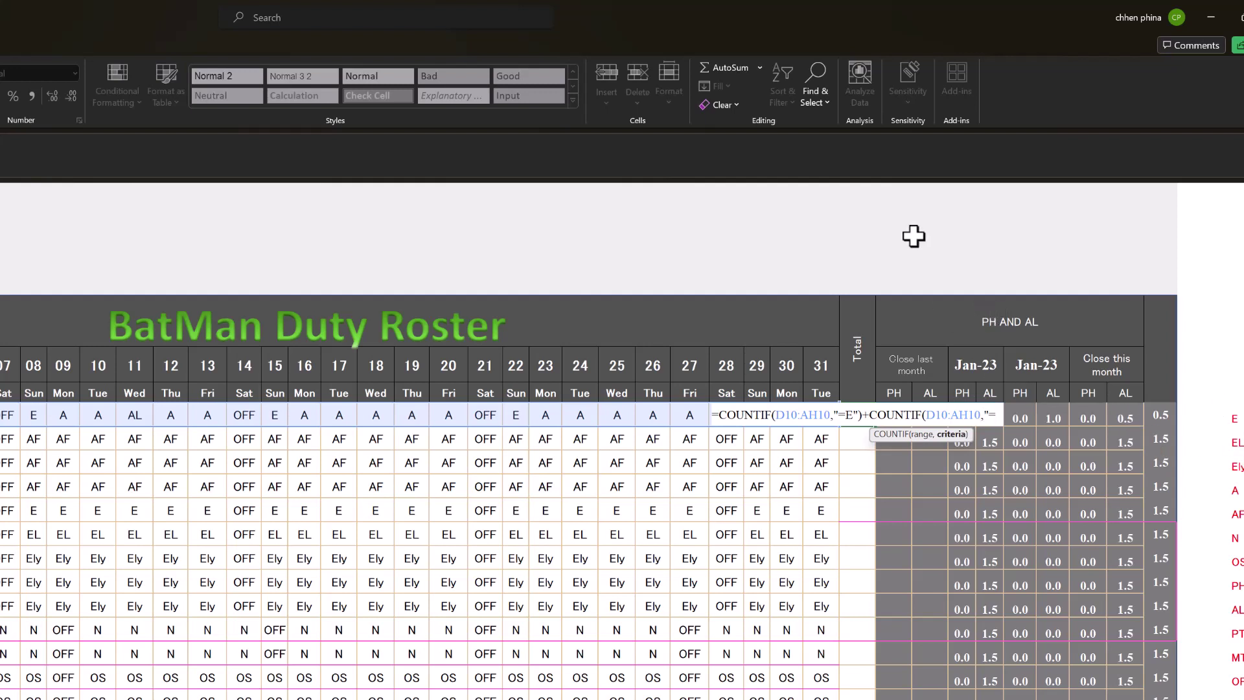
text(EL)
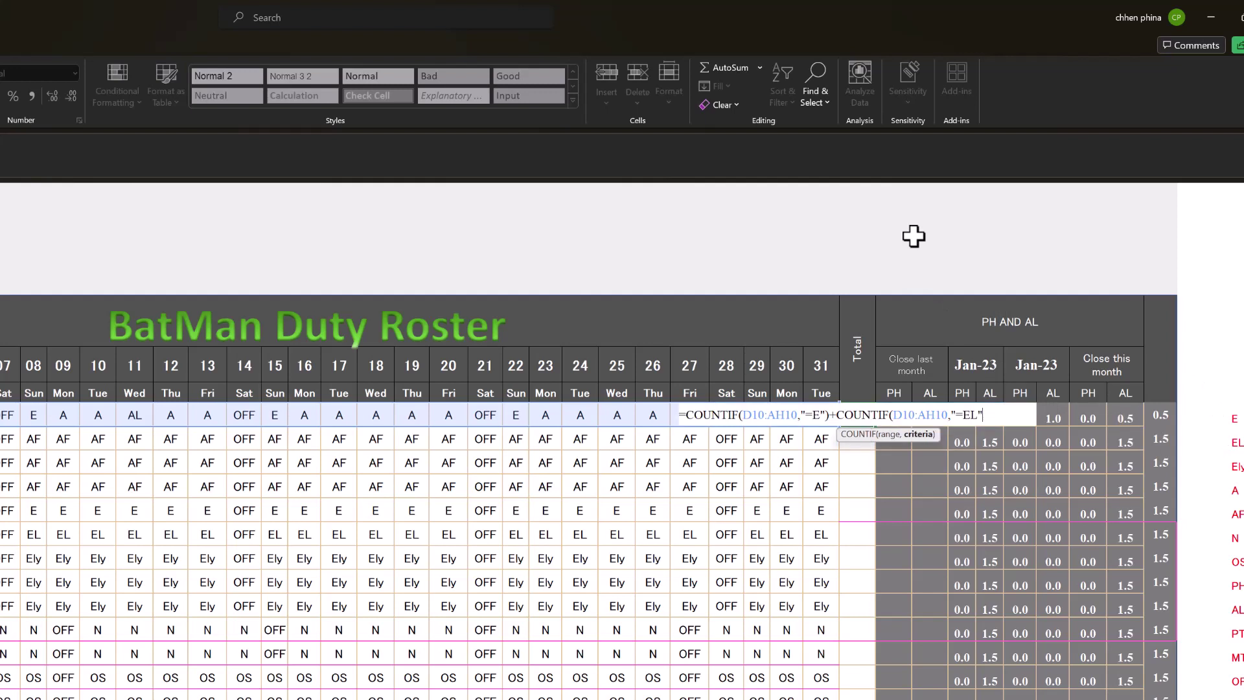
key(End)
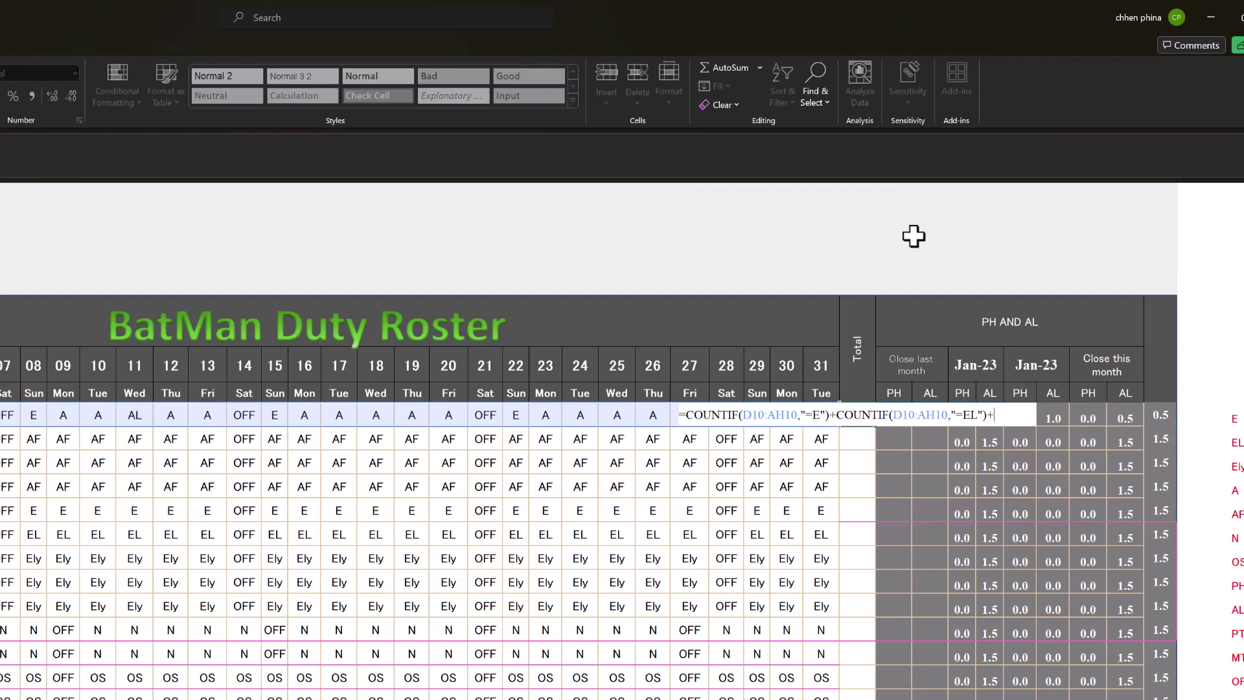
Paste two more COUNTIF terms and change their criteria to ELY and A
key(ctrl+v)
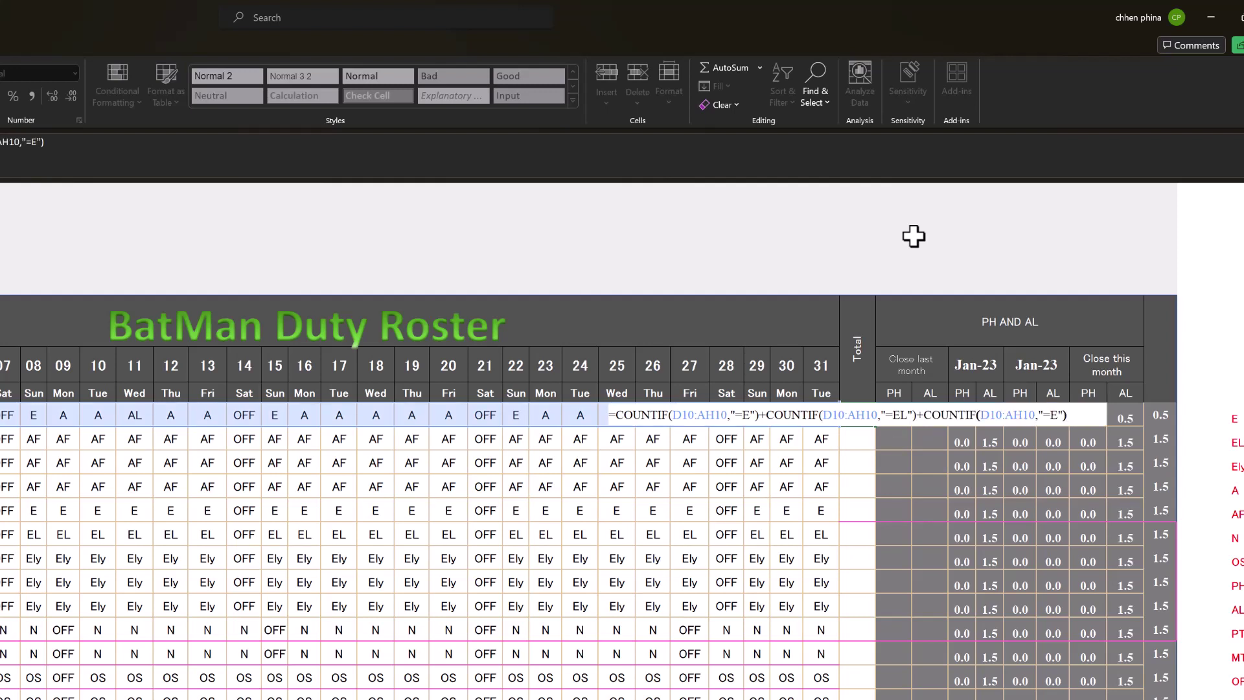
key(Left)
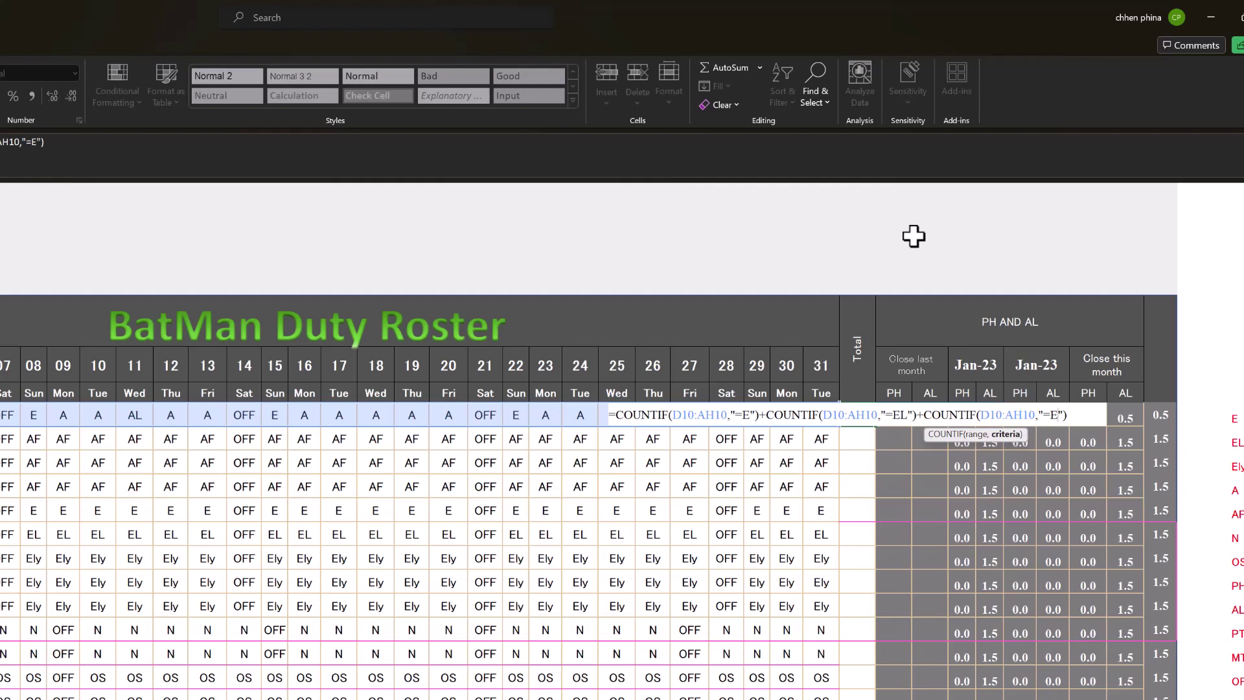
key(BackSpace)
text(EL)
text(Y)
key(Right)
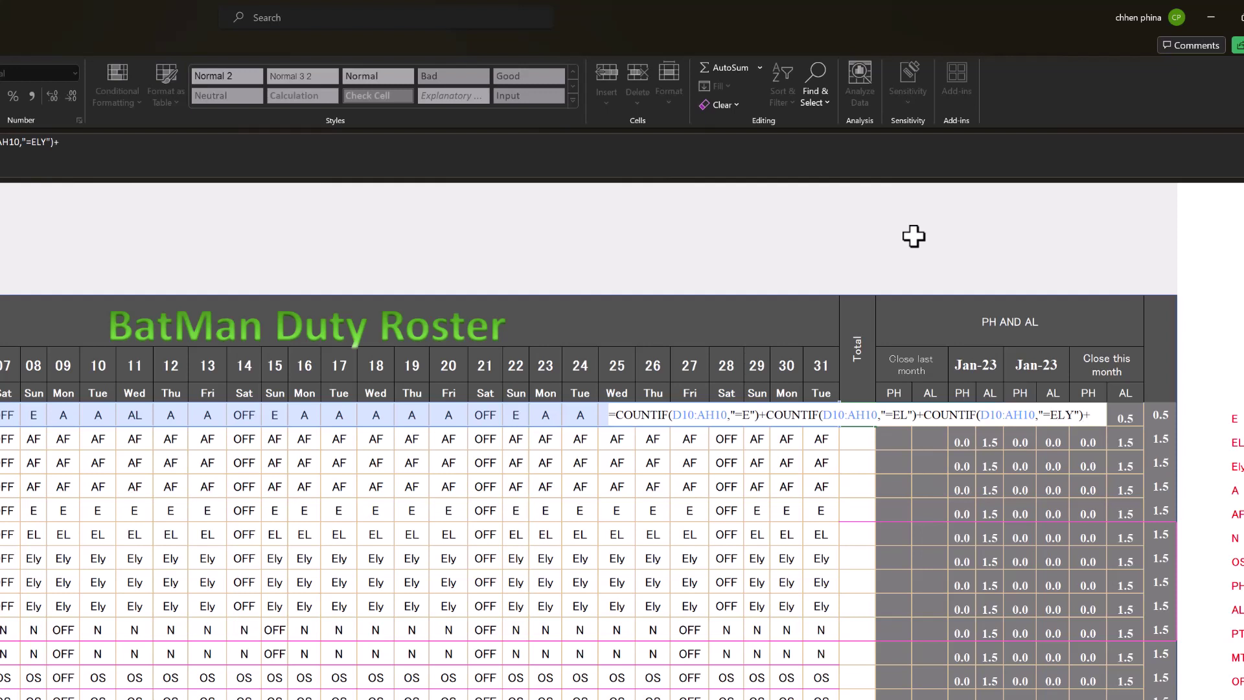
key(ctrl+v)
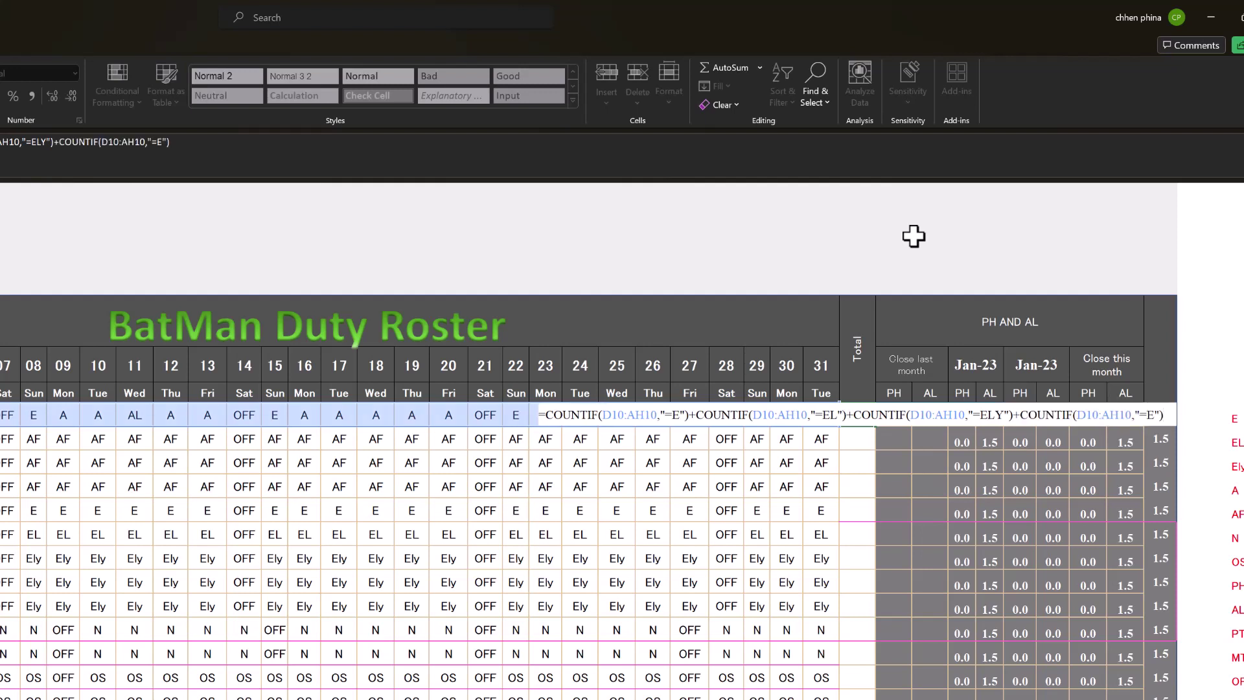
key(Left)
key(Left)
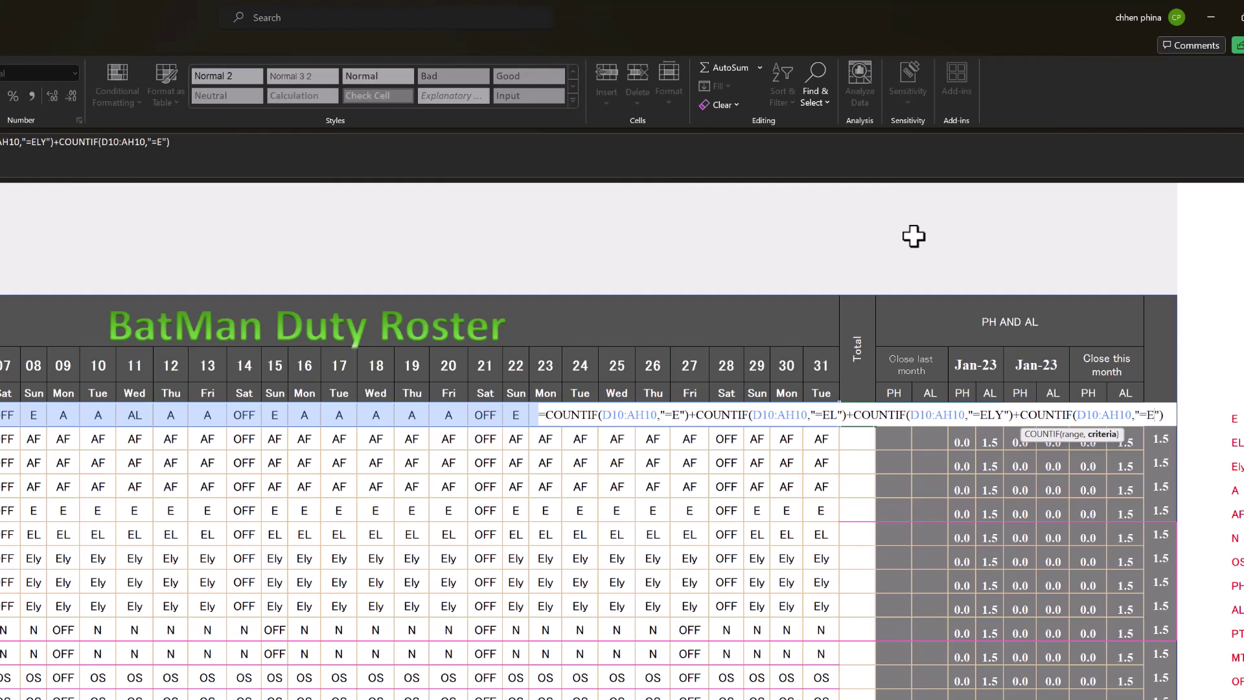
key(BackSpace)
text(A)
Paste another COUNTIF term with the criterion AF
key(Right)
key(Right)
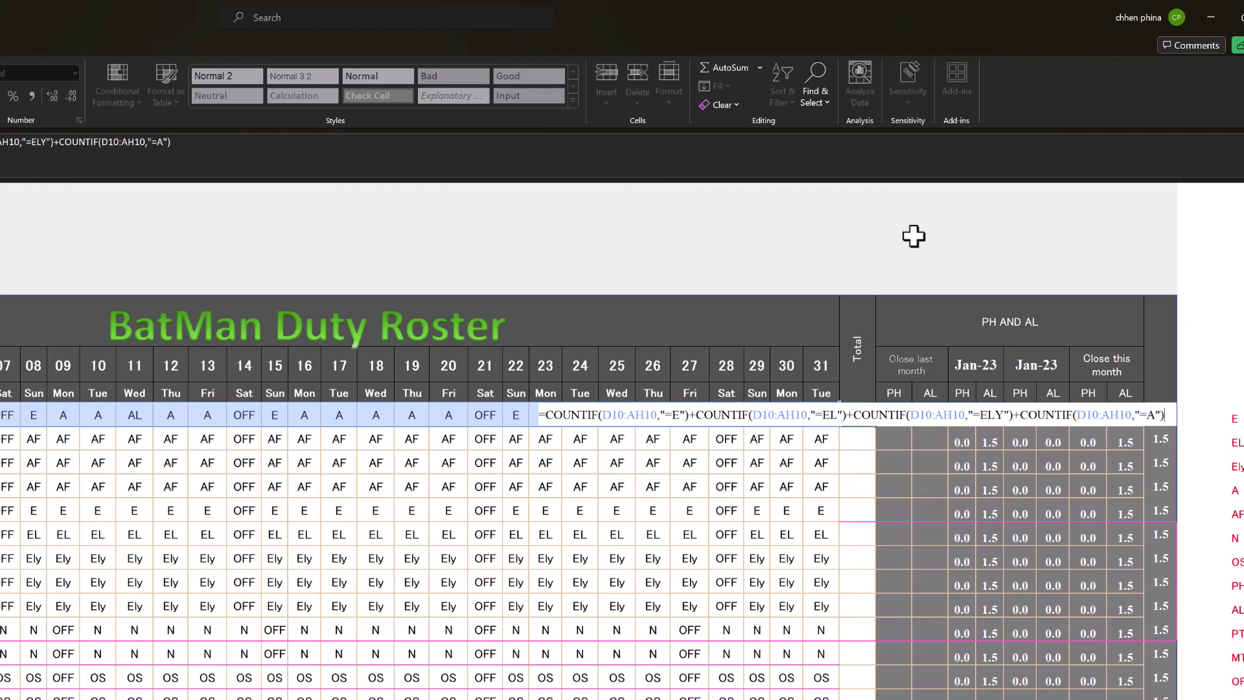
key(ctrl+v)
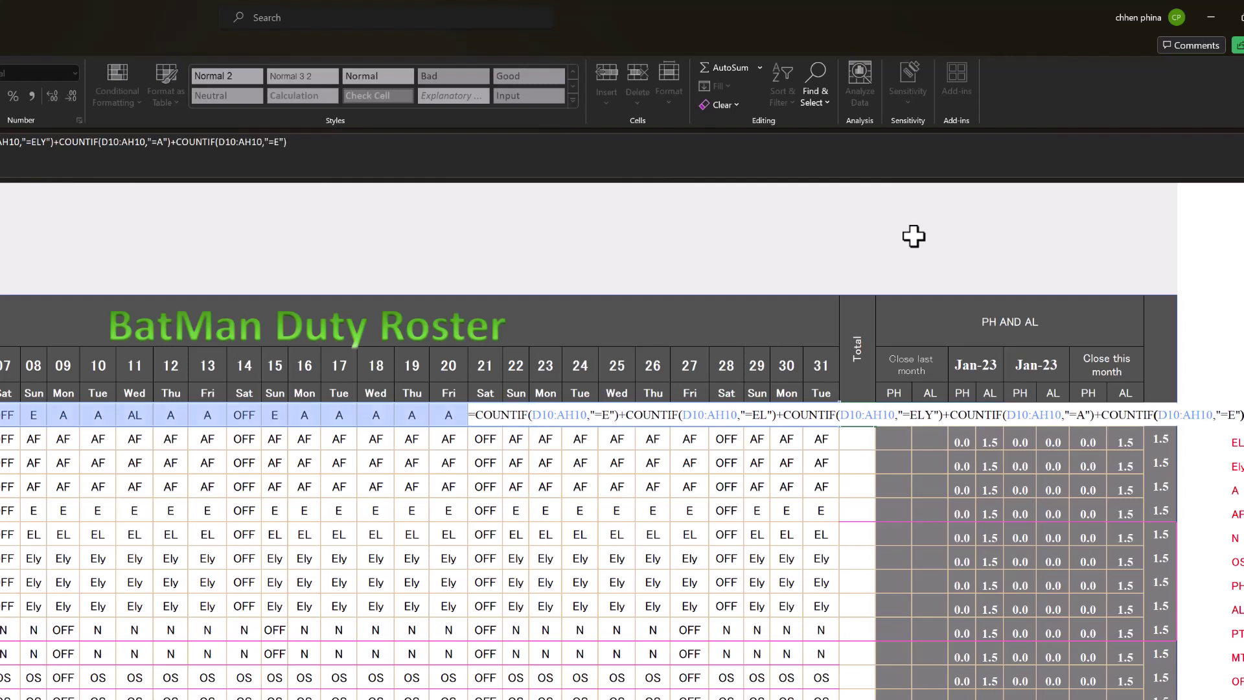
key(Left)
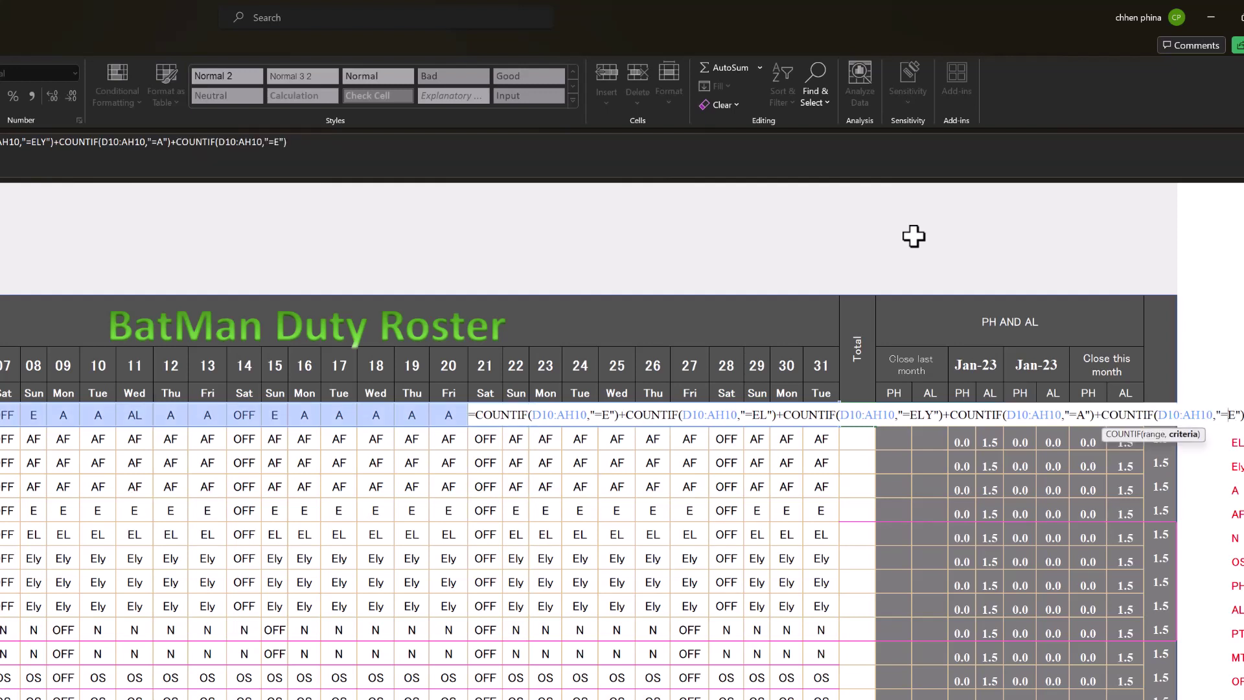
key(Delete)
text(AF)
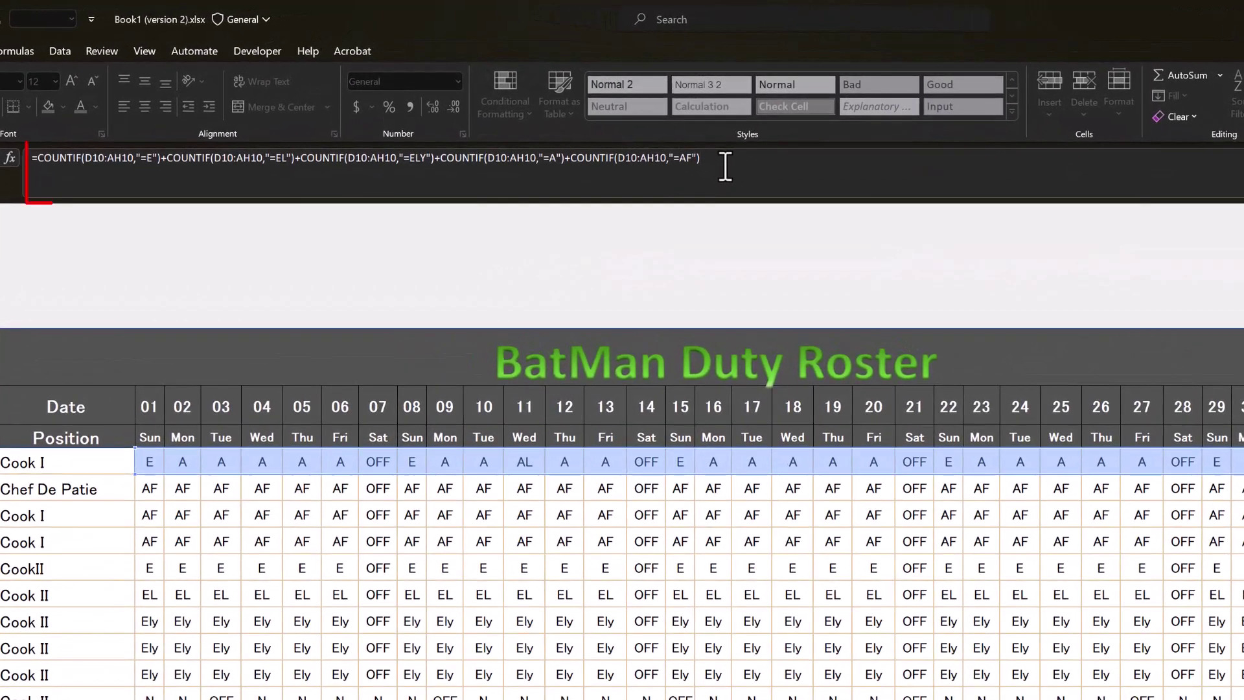
Add the N and OS COUNTIF terms and commit the formula, giving a Total of 26
click(725, 166)
text(+)
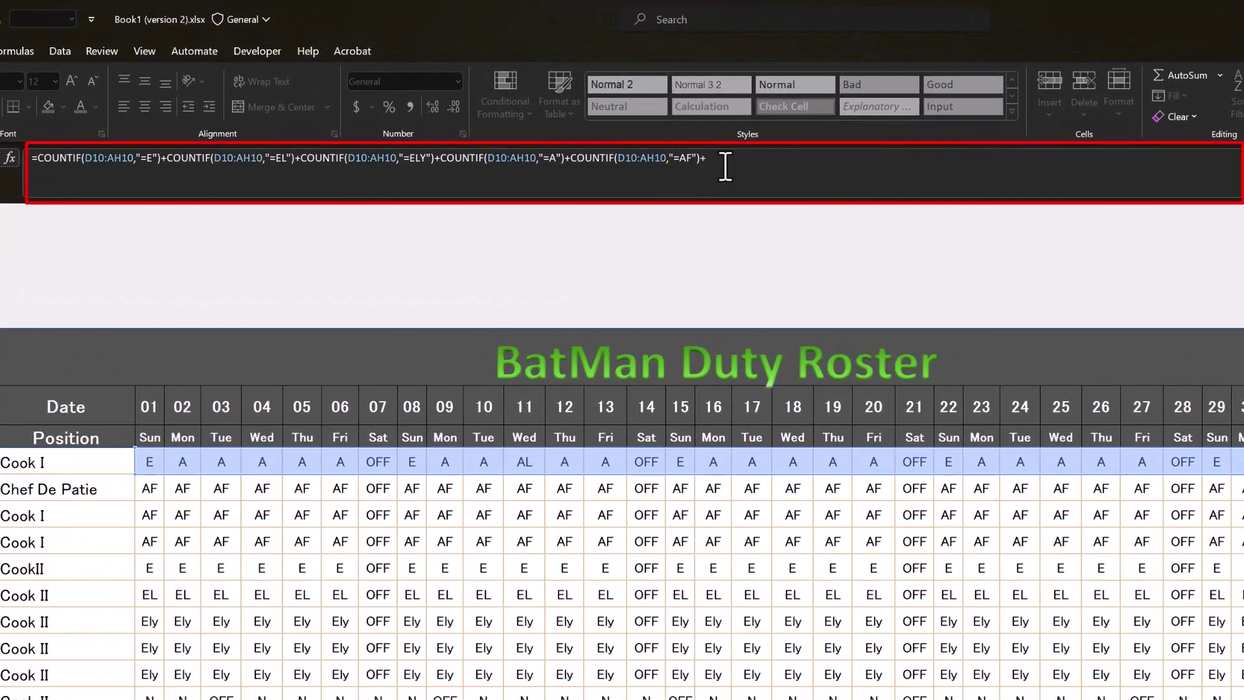
text(COUNTIF(D10:AH10,"=E"))
key(Left)
key(Left)
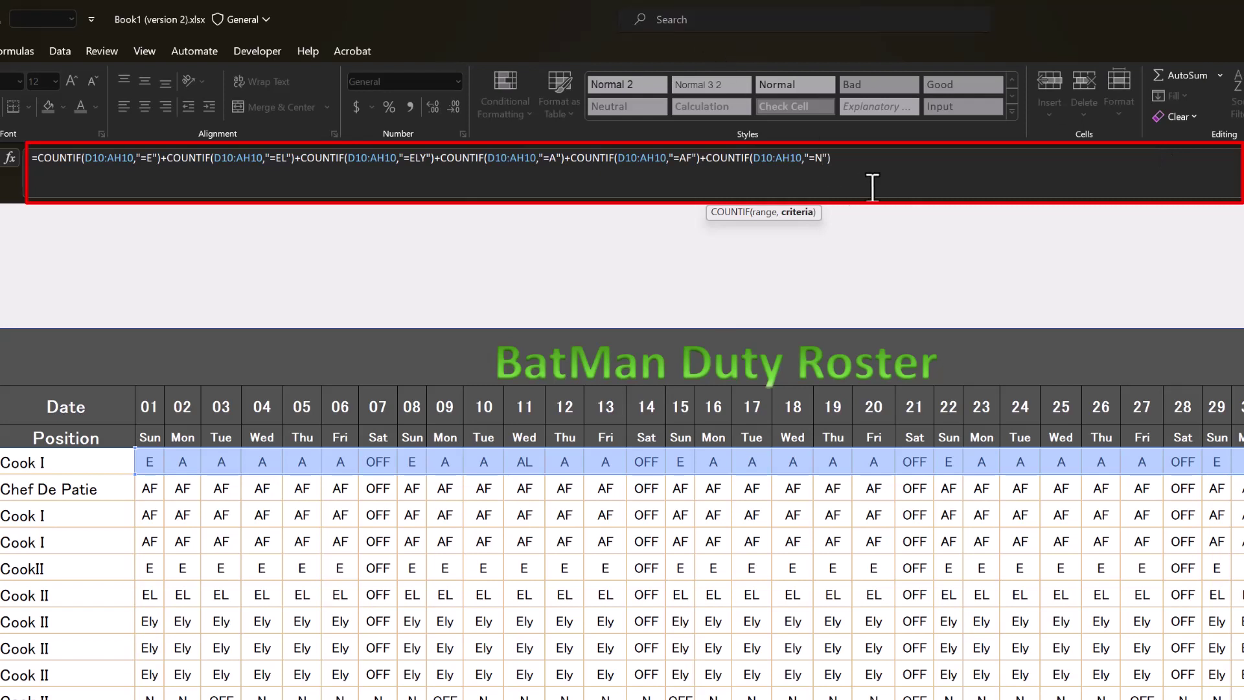
click(887, 170)
text(+)
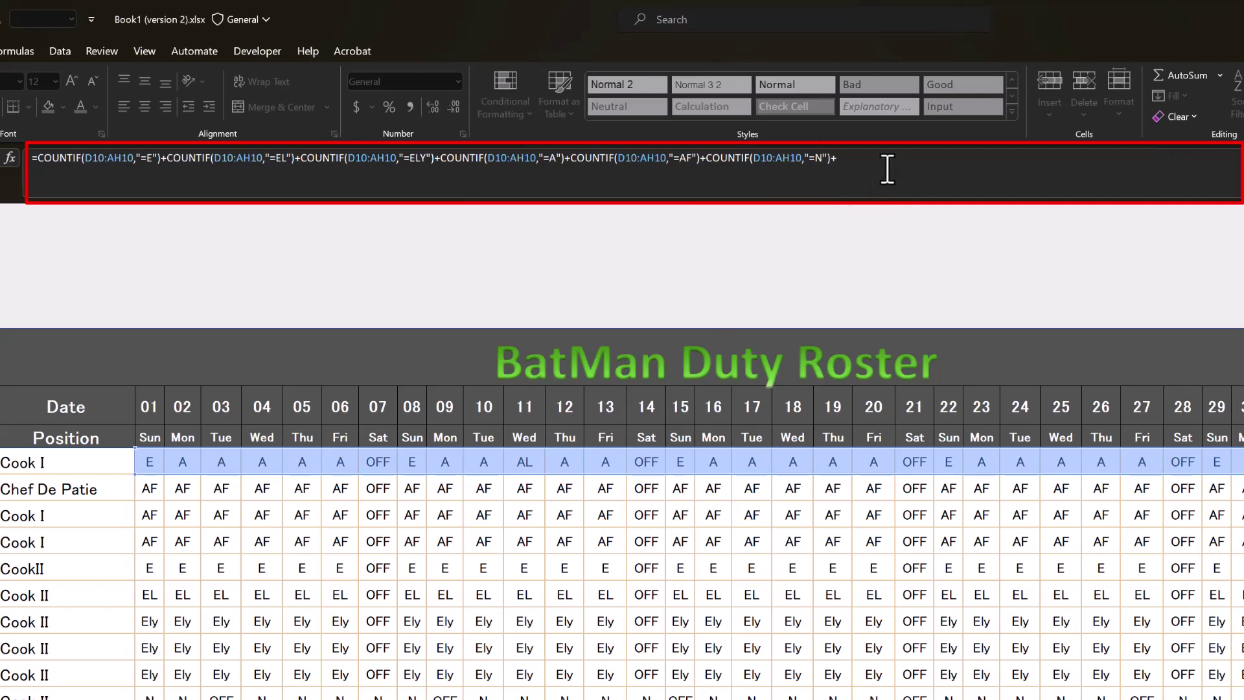
text(COUNTIF(D10:AH10,"=E"))
click(888, 170)
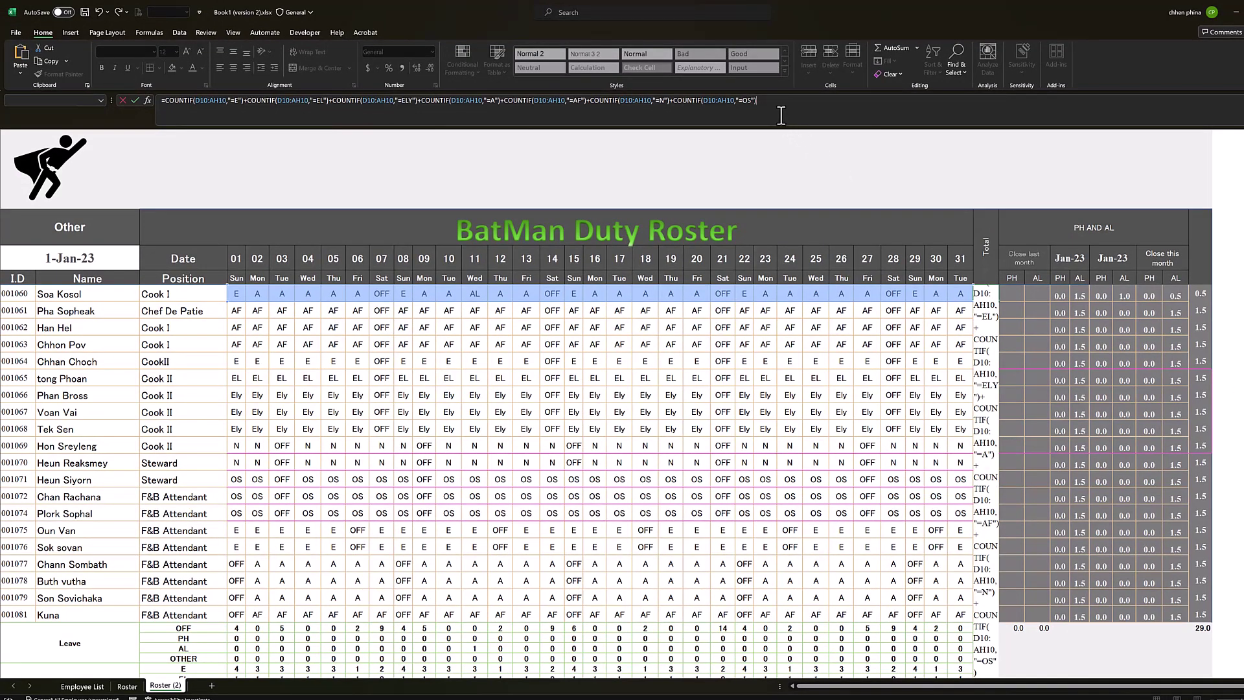
key(Escape)
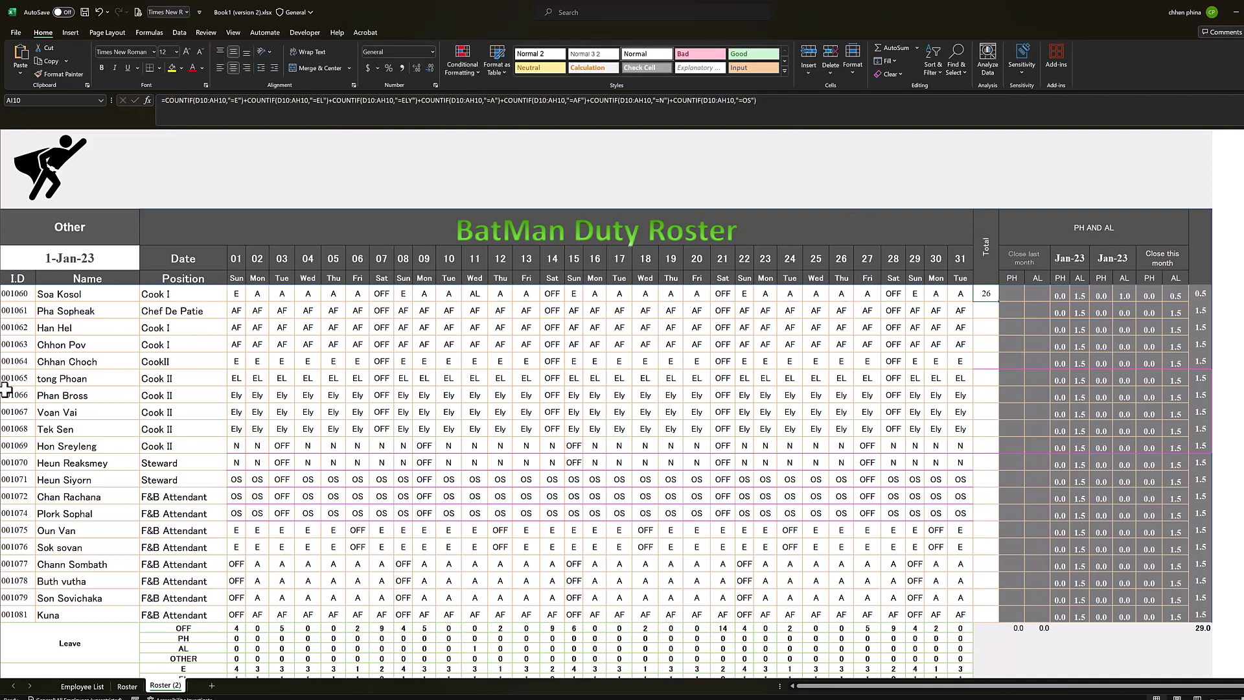
Change the first employee's day 20 shift in W10 from A to PH
click(270, 297)
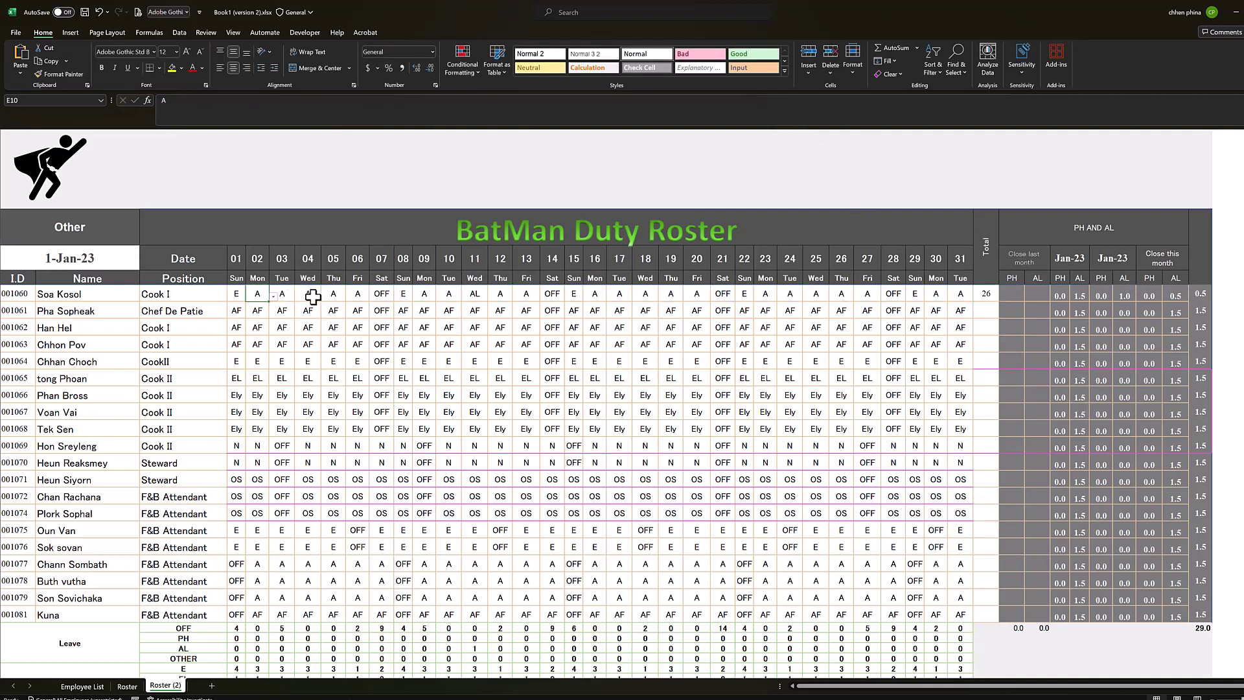
click(359, 293)
click(380, 294)
click(558, 294)
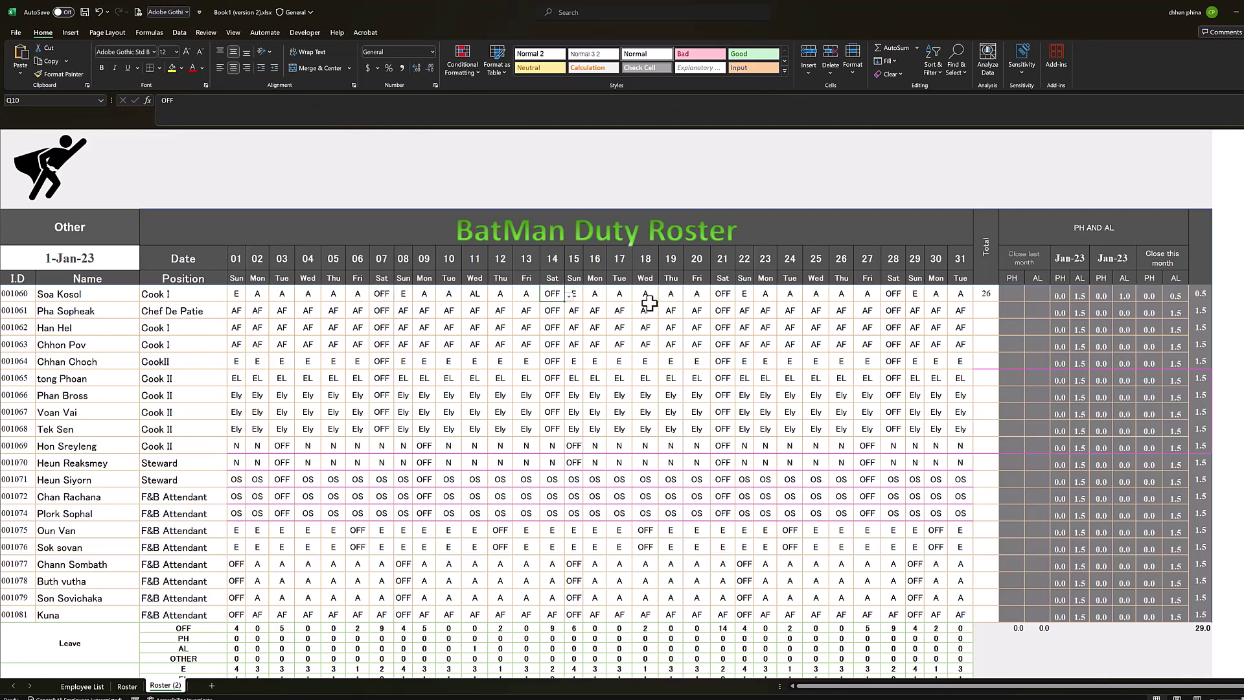
click(700, 297)
click(712, 299)
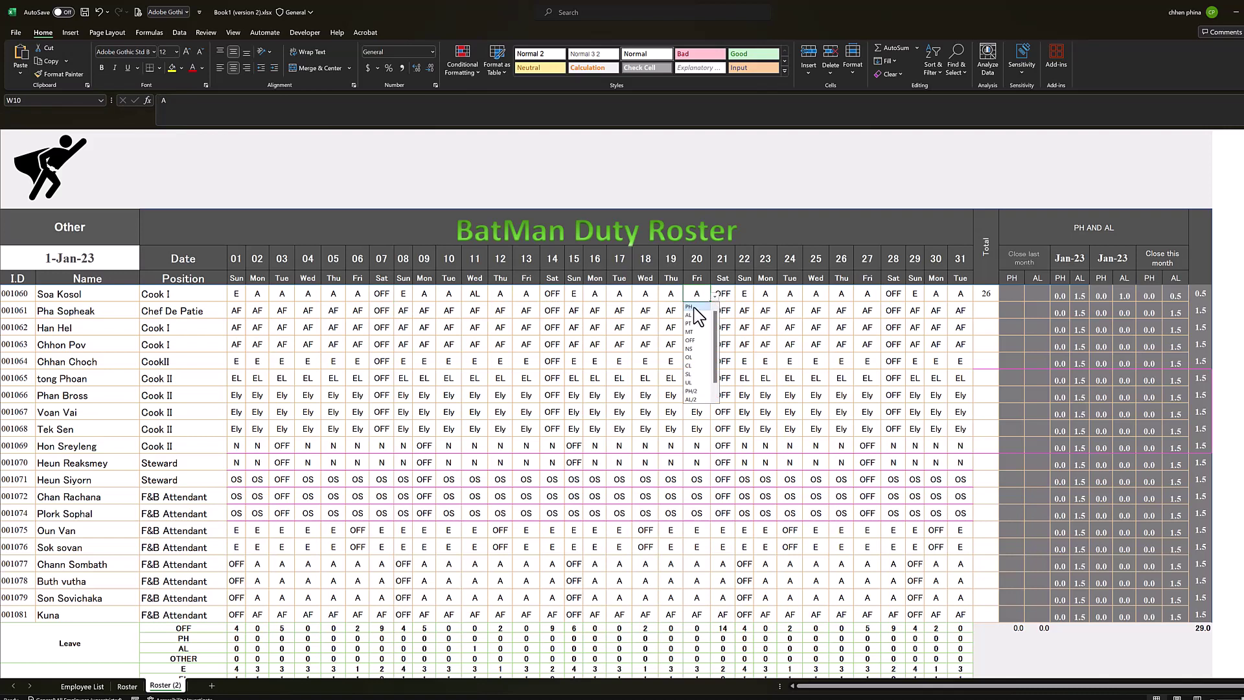
click(692, 307)
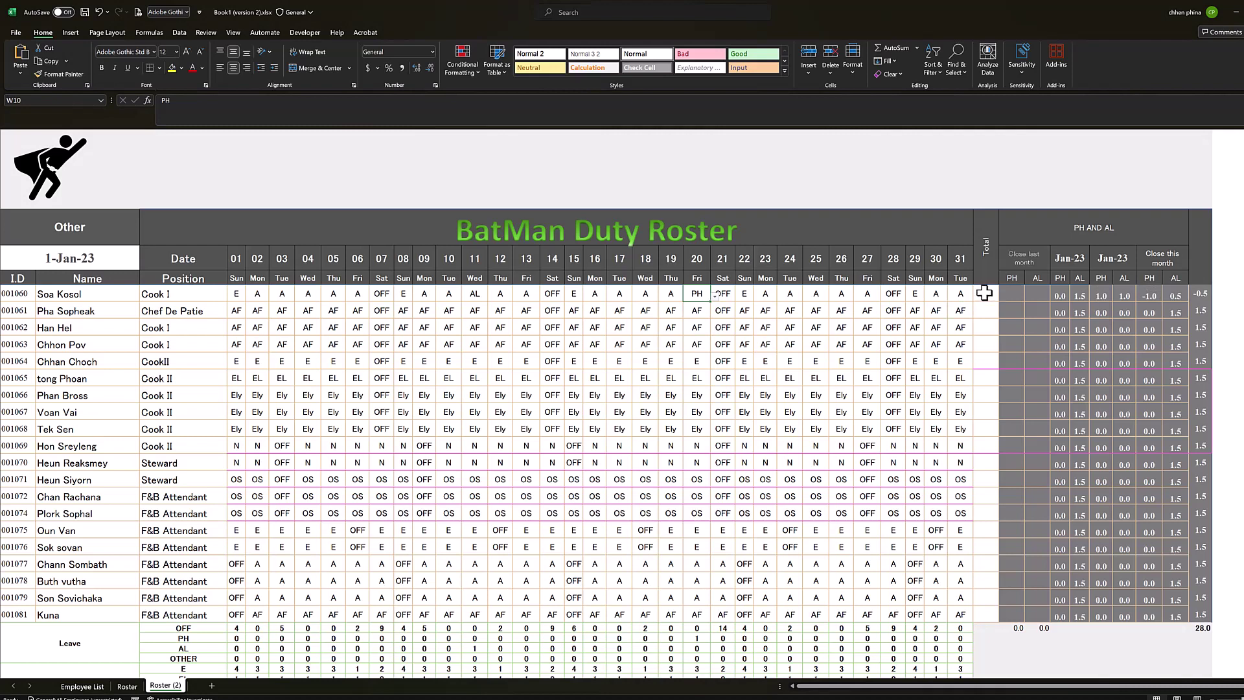
click(986, 294)
Copy the AI10 Total formula and paste it into AI11:AI29 for every employee
right_click(989, 293)
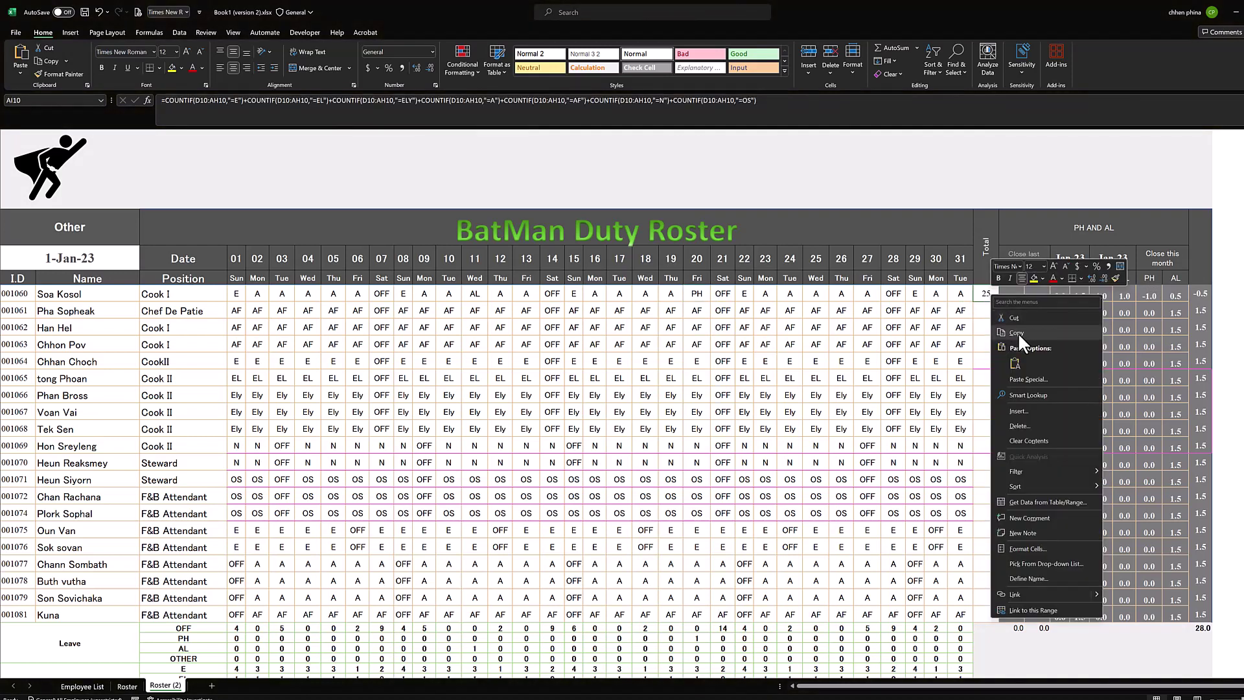
click(1017, 333)
key(Down)
drag(986, 311, 986, 612)
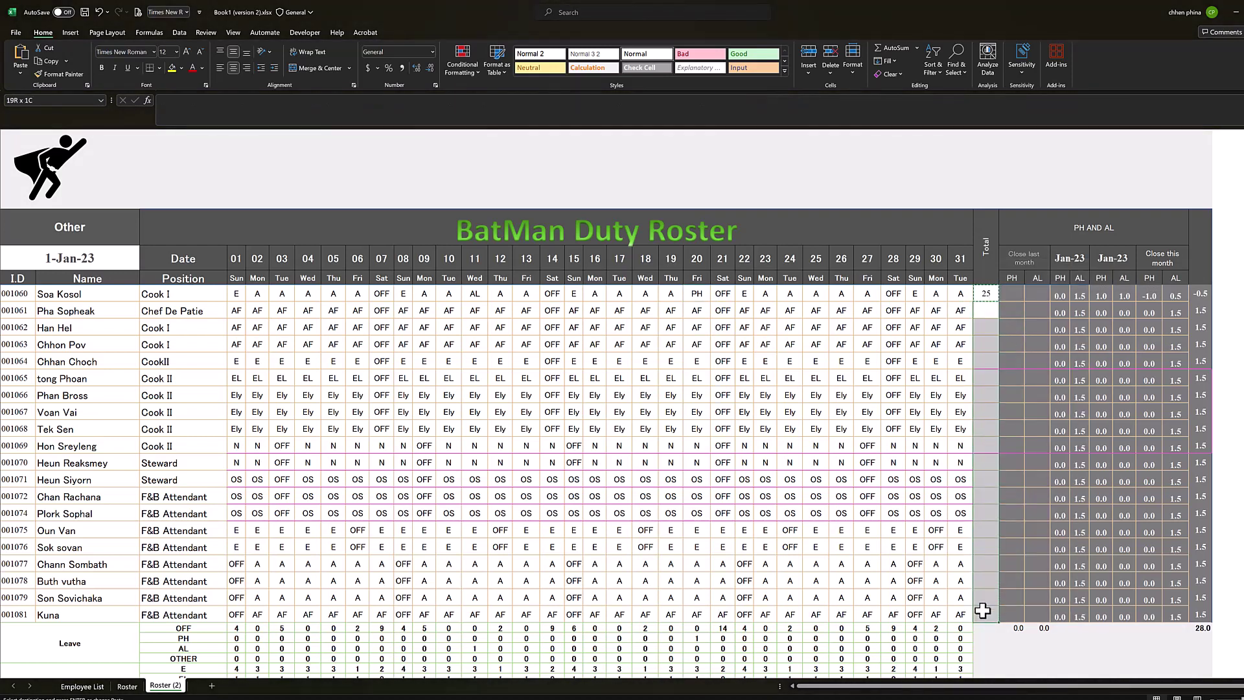
right_click(987, 441)
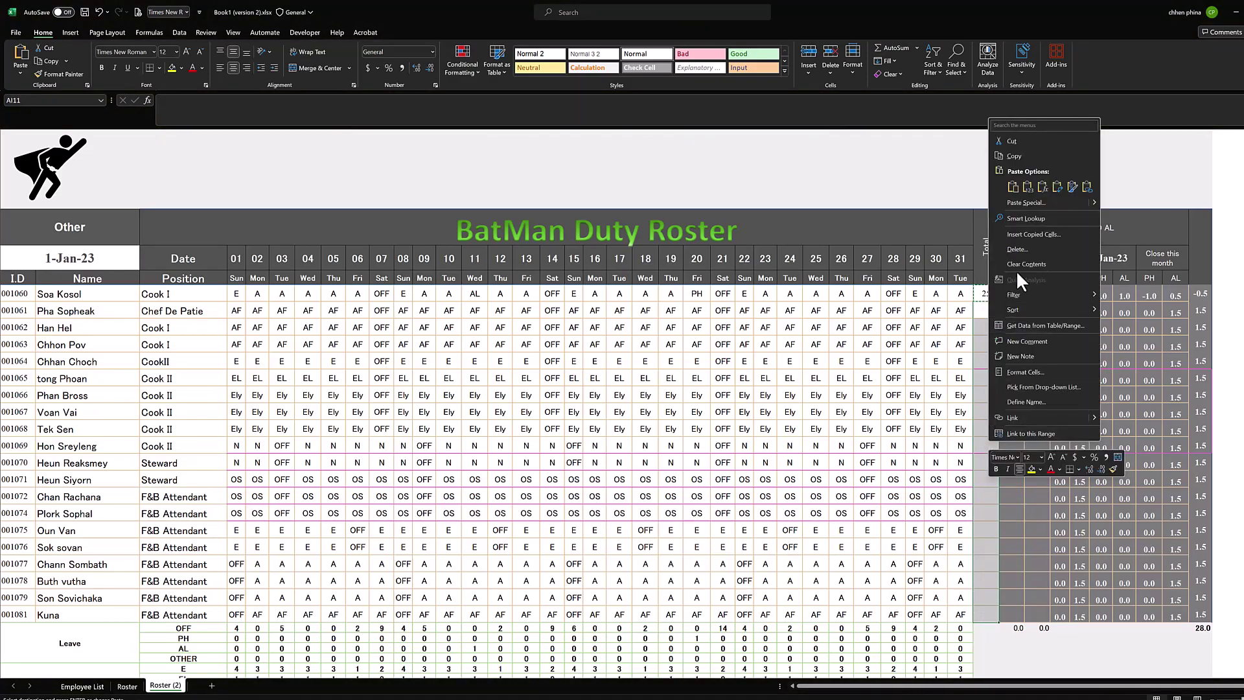
click(1041, 187)
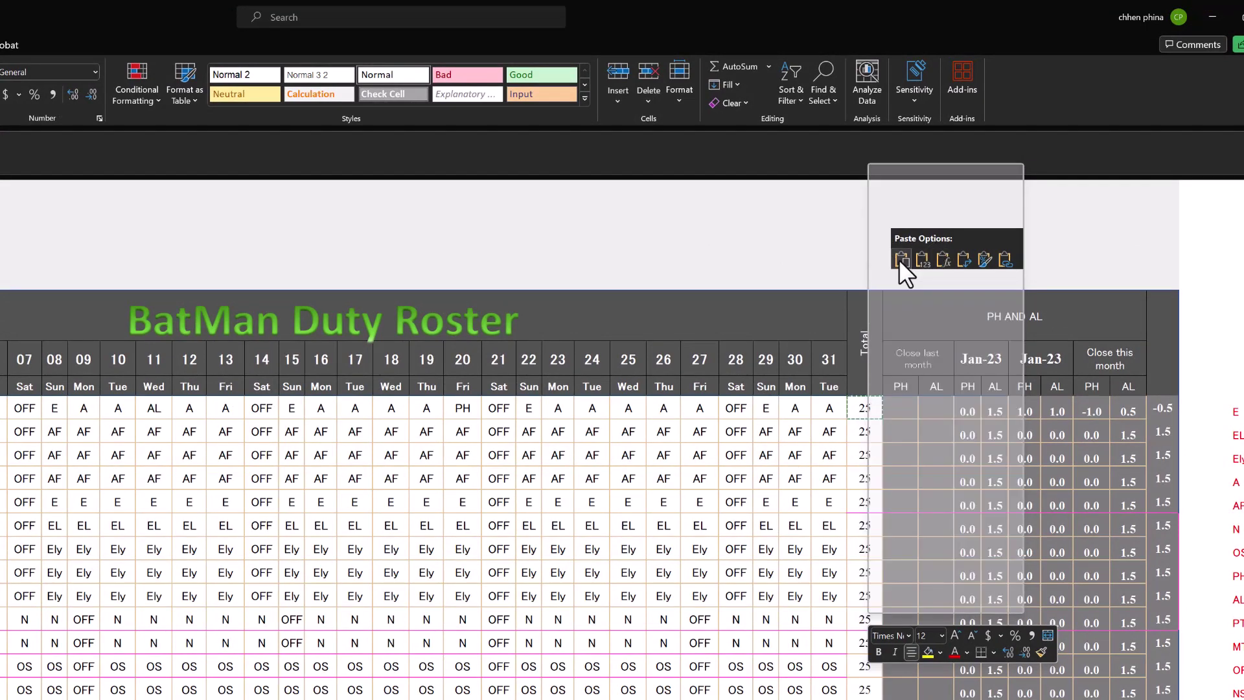
click(941, 259)
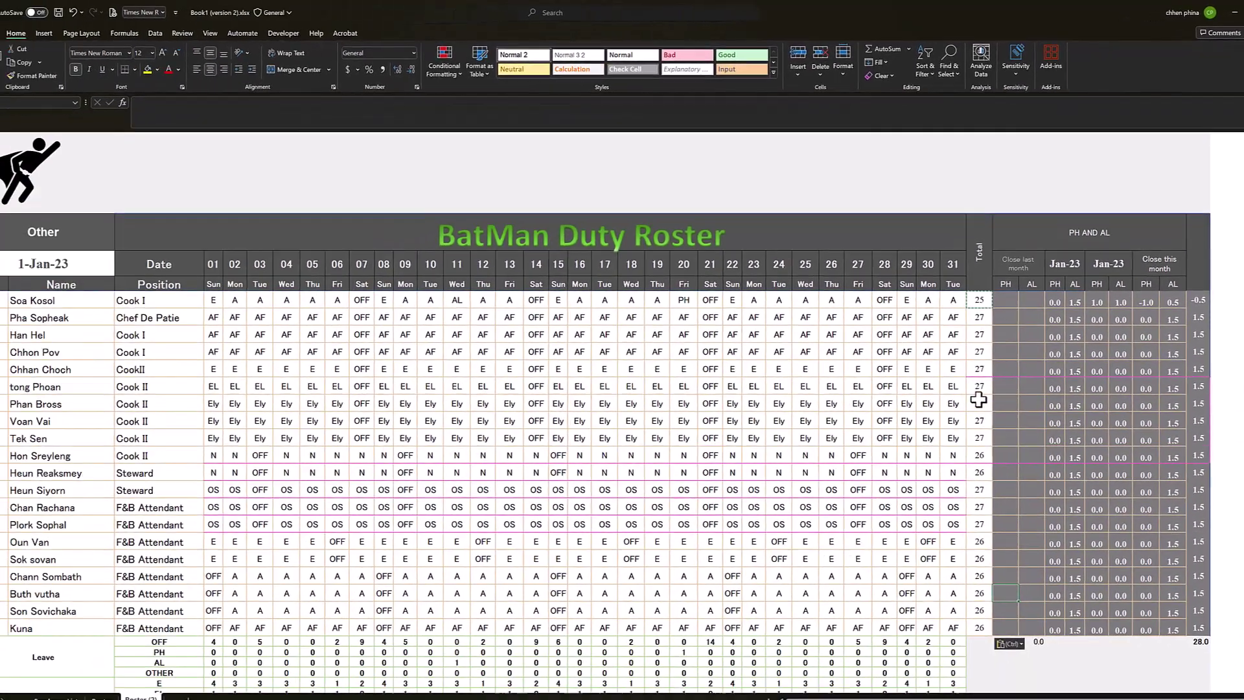
click(723, 462)
click(552, 479)
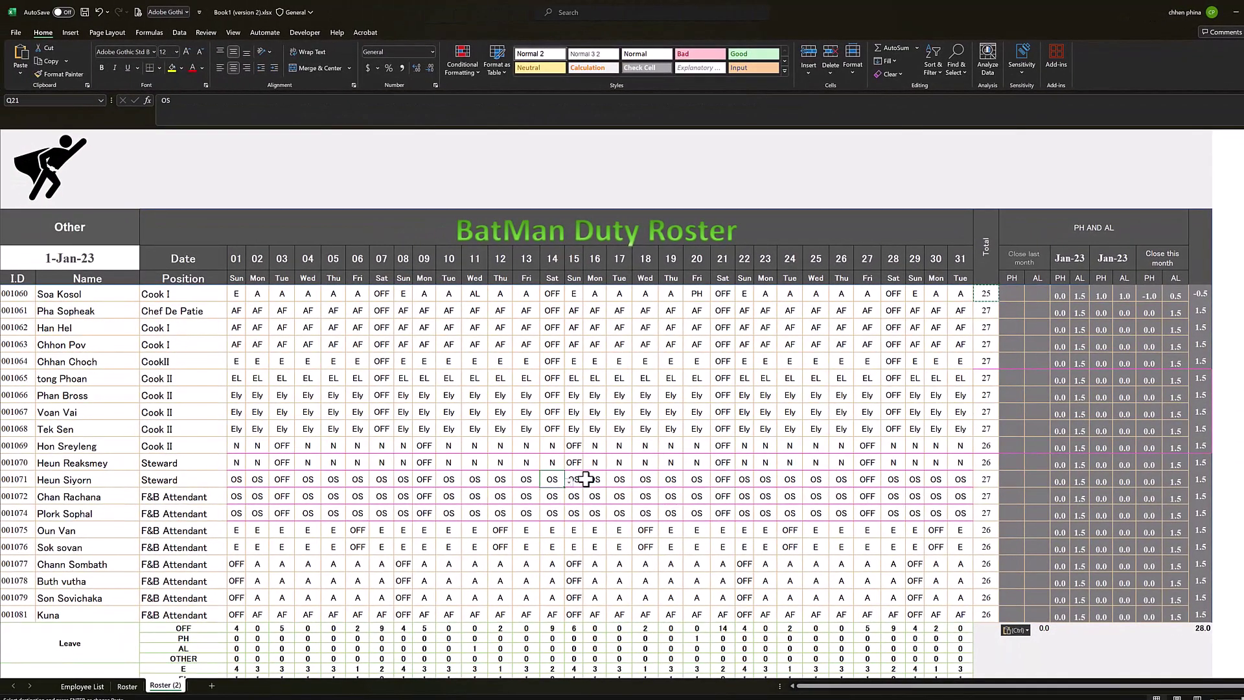
double_click(992, 443)
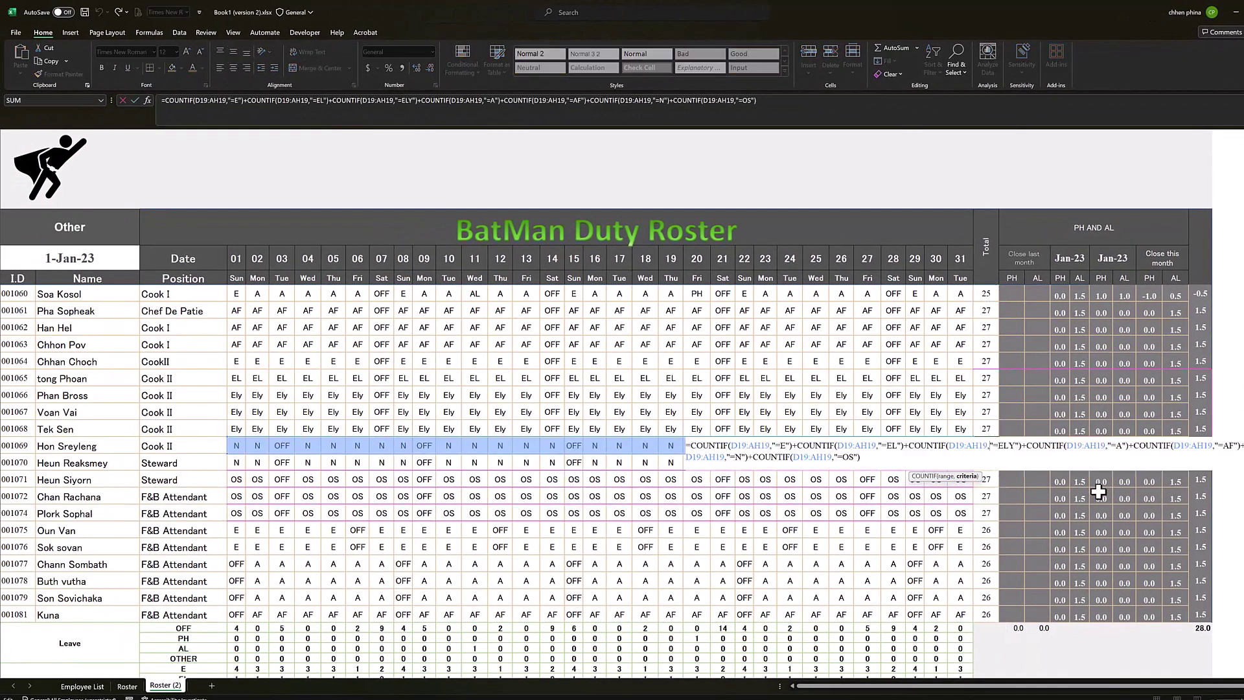
click(986, 361)
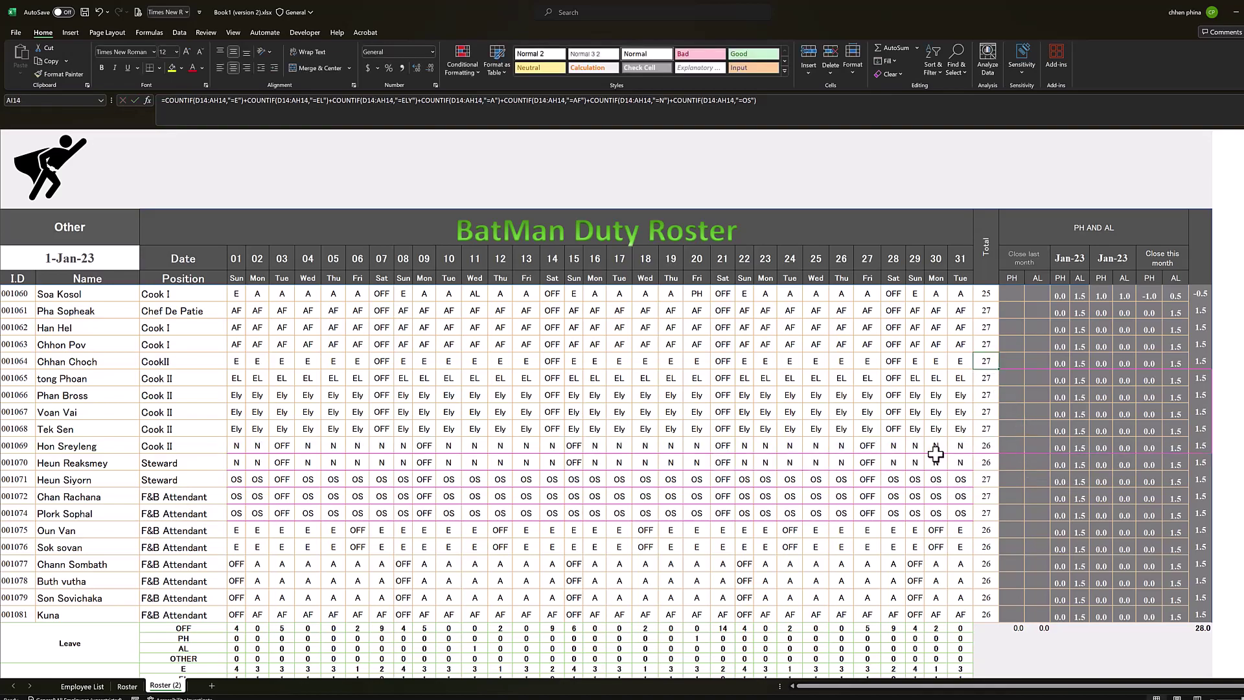
scroll(940, 447, down, 1)
scroll(960, 442, down, 3)
scroll(958, 436, down, 1)
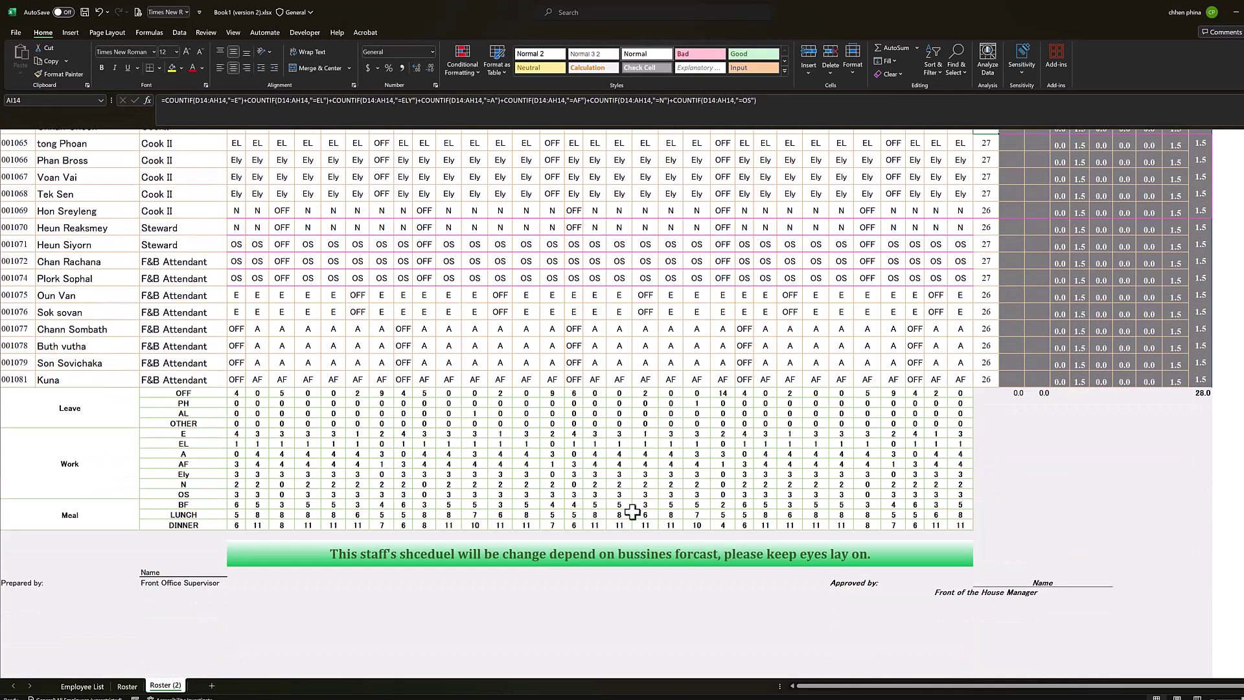
scroll(238, 480, up, 1)
scroll(237, 496, up, 1)
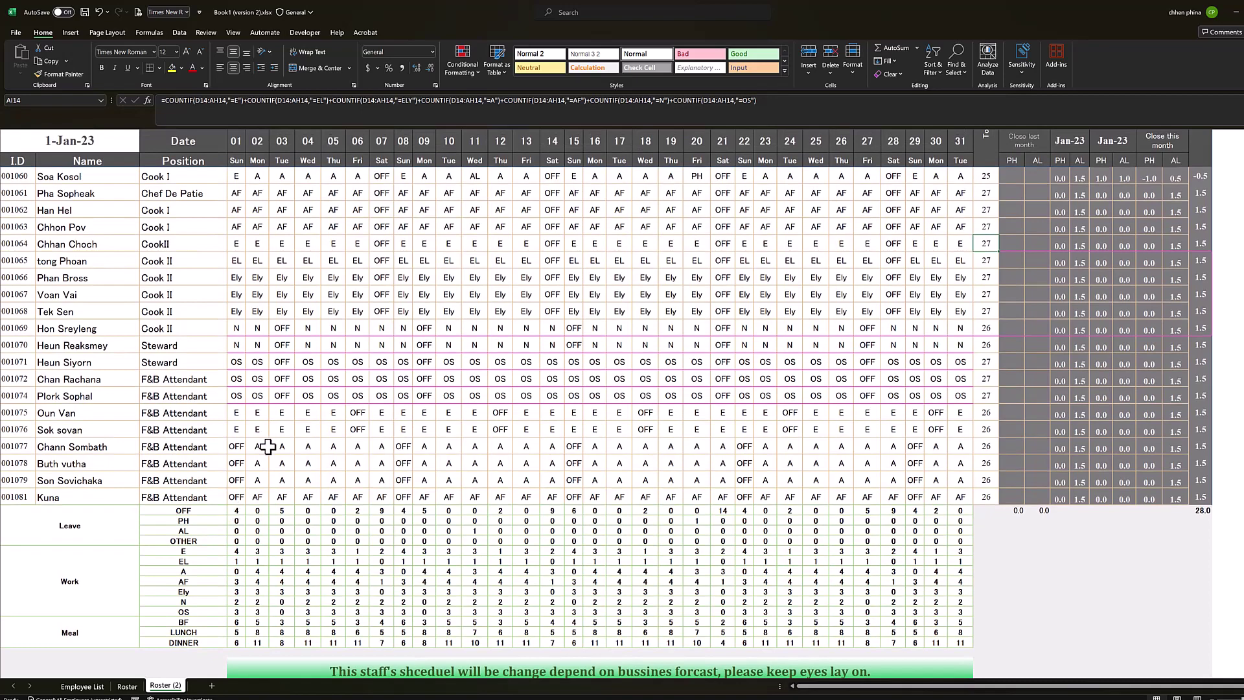
scroll(261, 298, up, 2)
scroll(257, 339, down, 1)
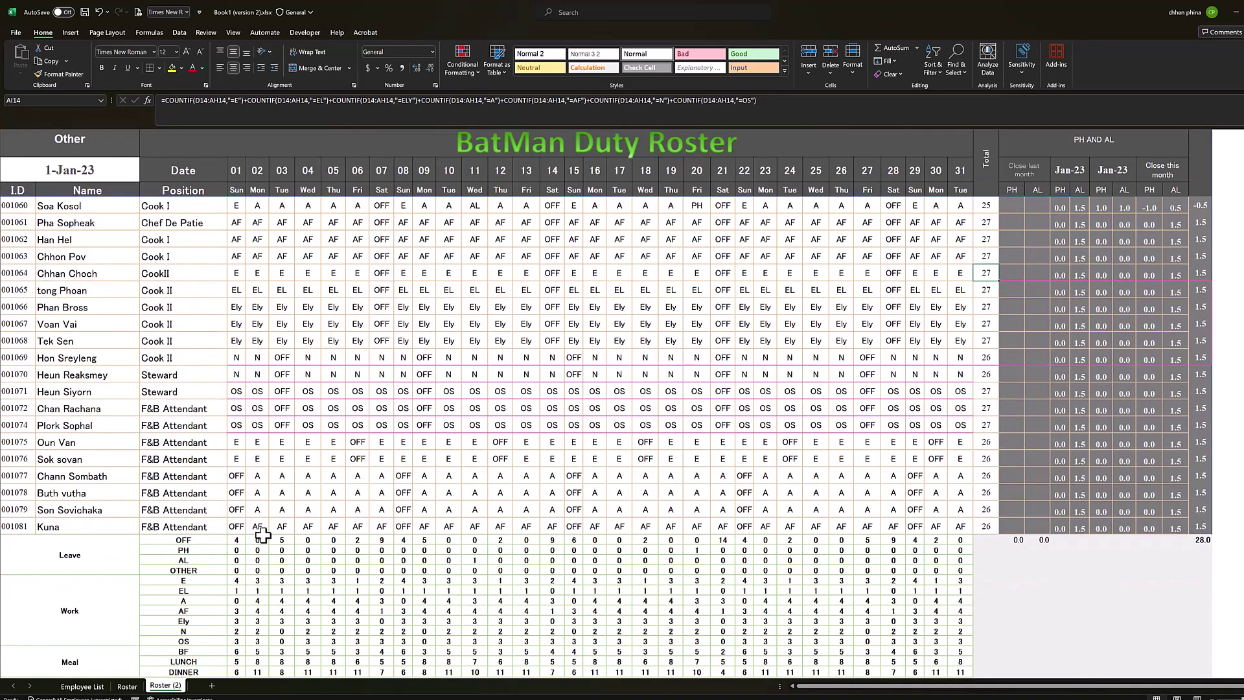
click(184, 541)
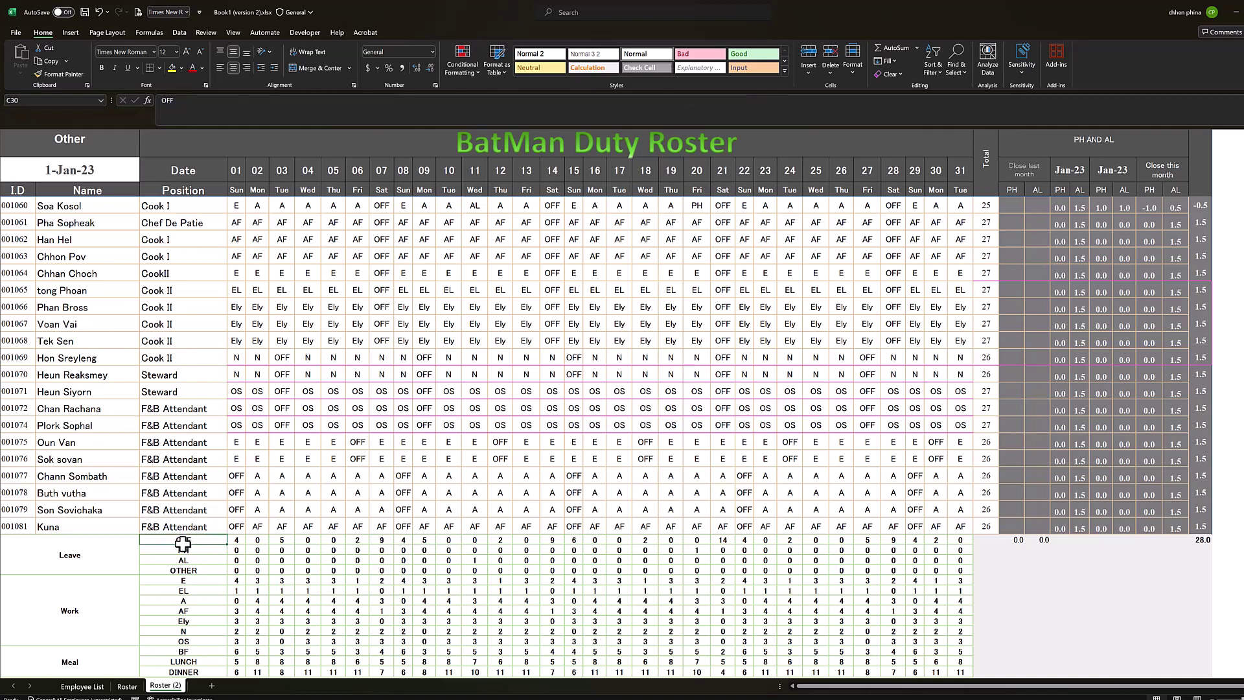
click(183, 550)
click(188, 561)
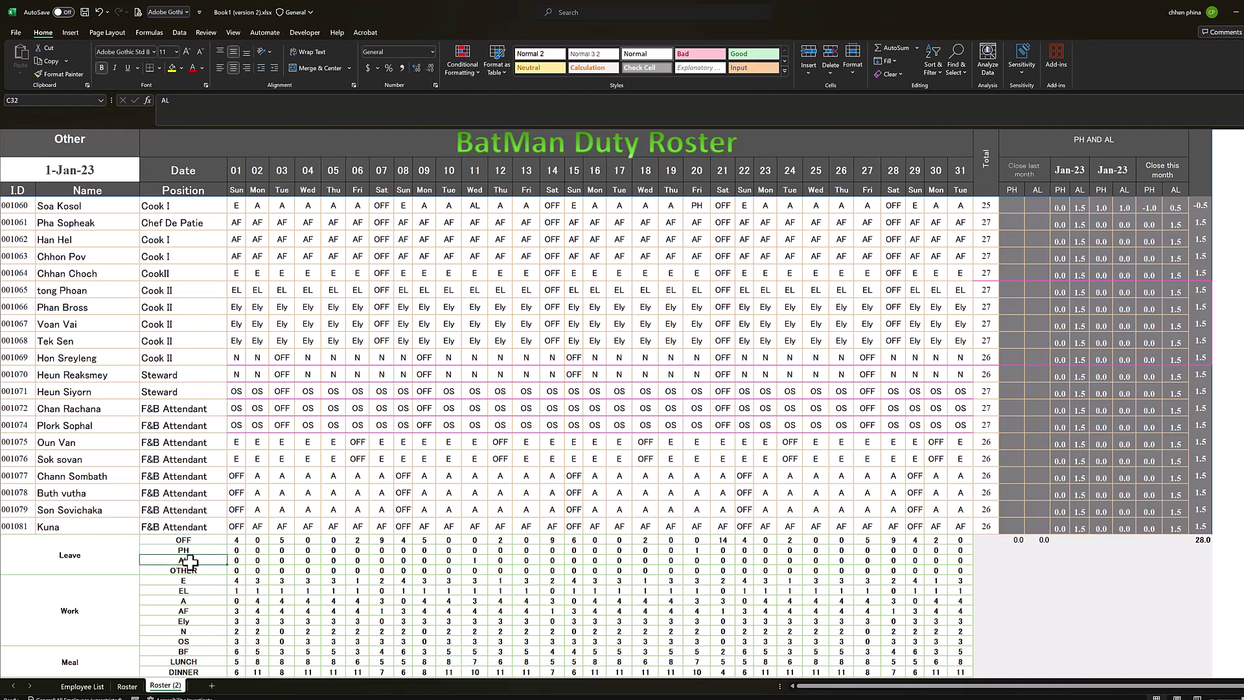
click(189, 569)
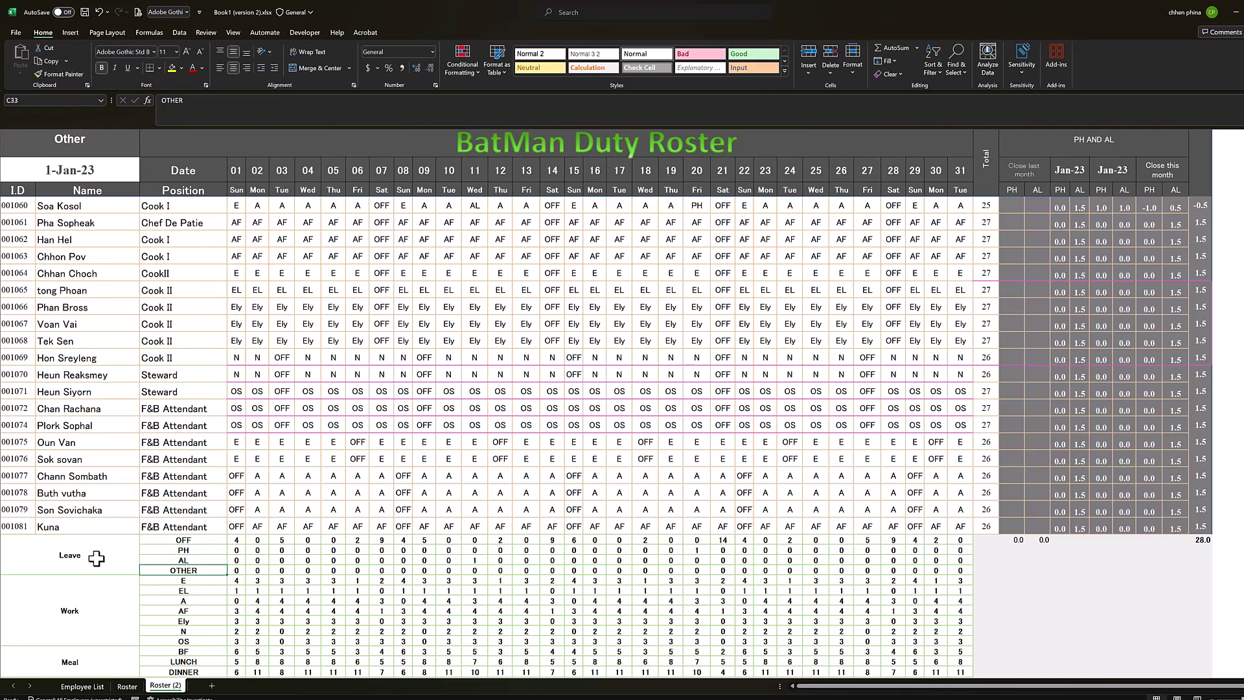
click(60, 558)
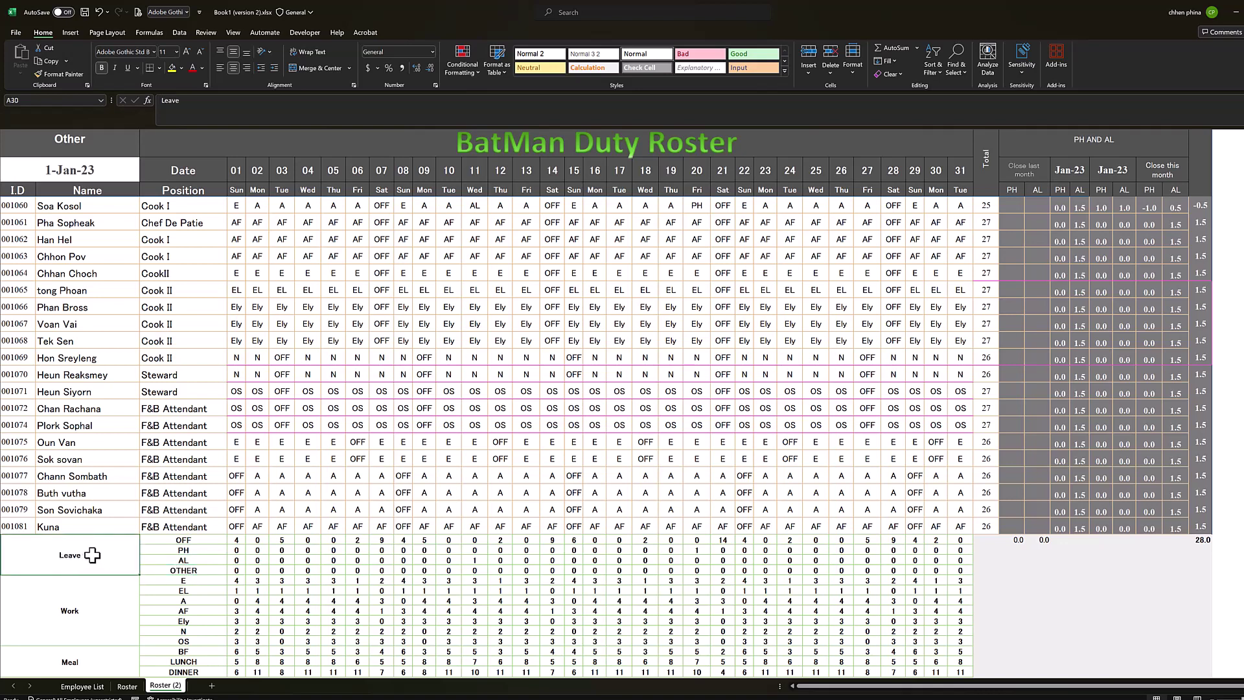
scroll(285, 304, up, 1)
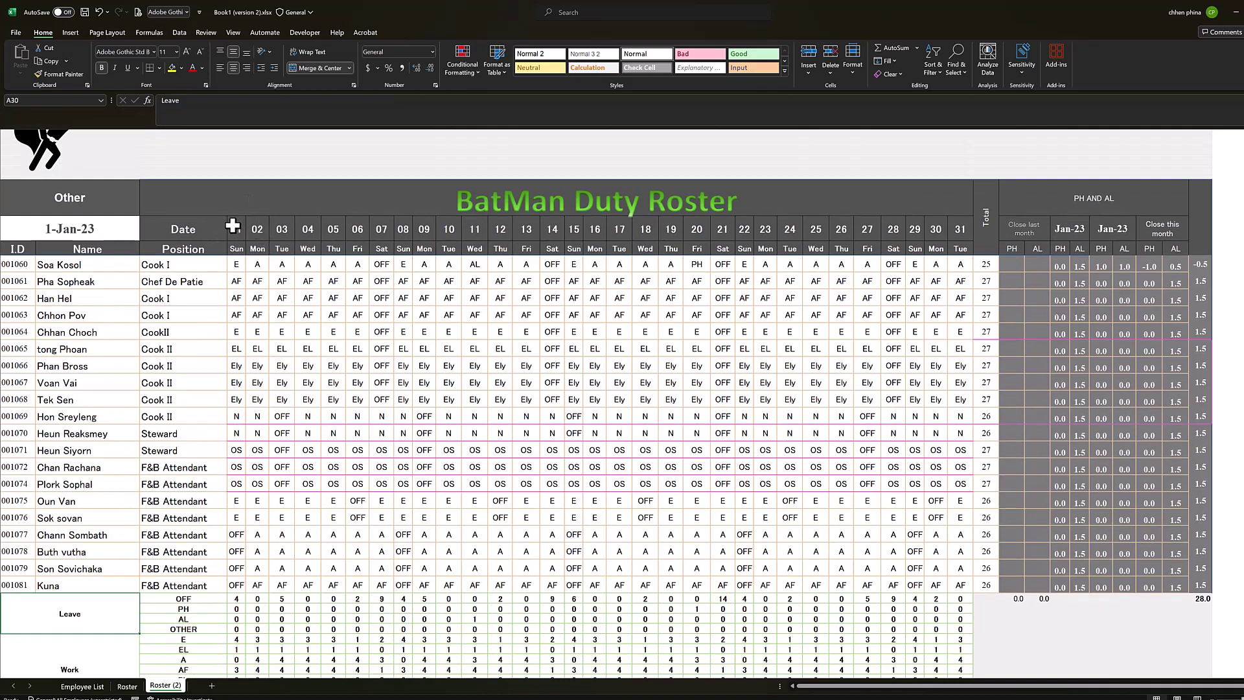
click(233, 226)
drag(237, 263, 233, 586)
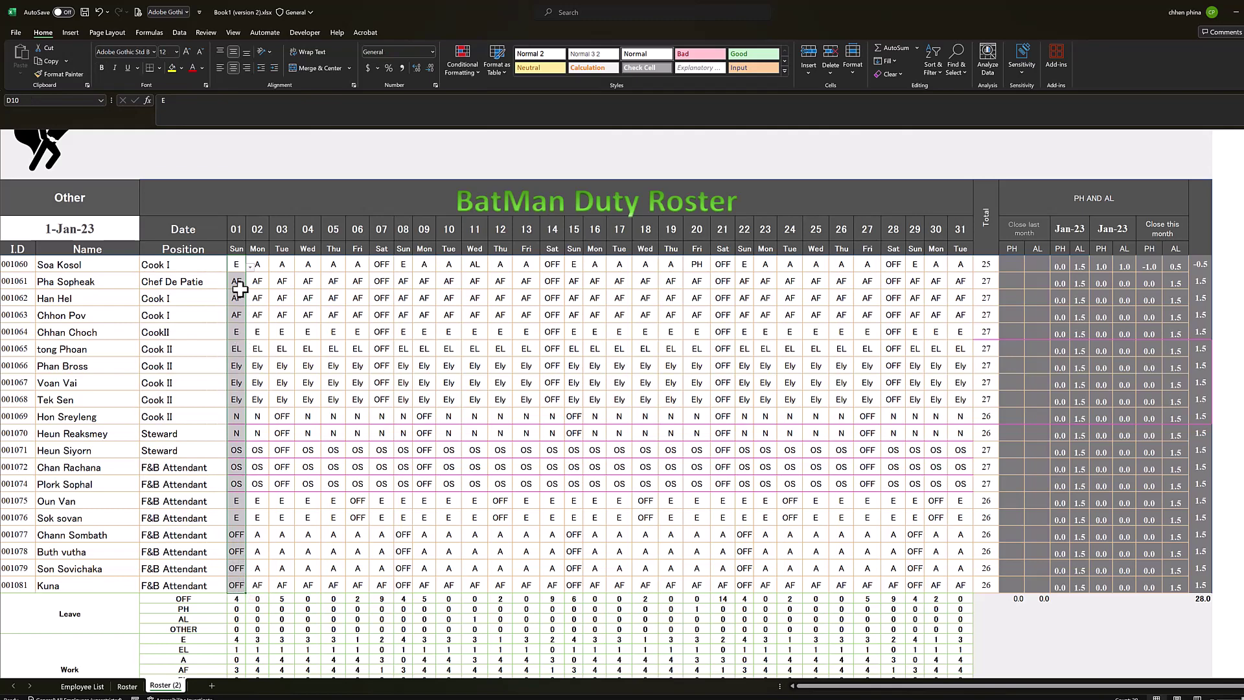
click(235, 597)
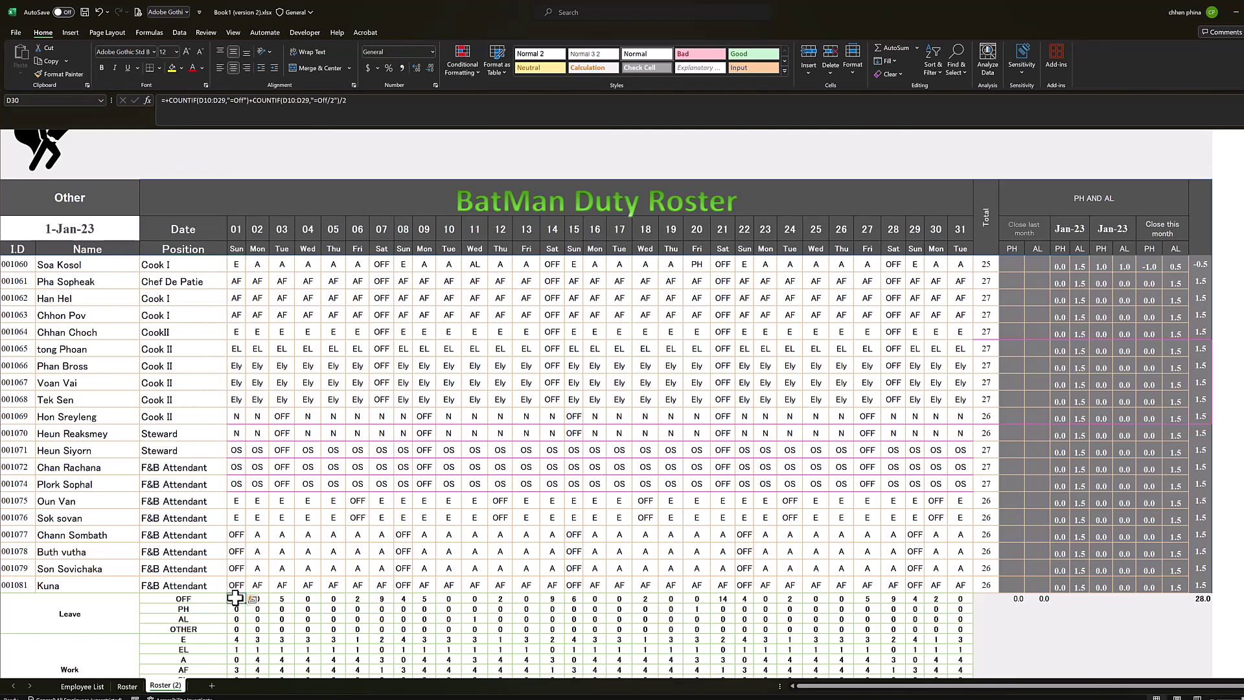
scroll(236, 564, down, 1)
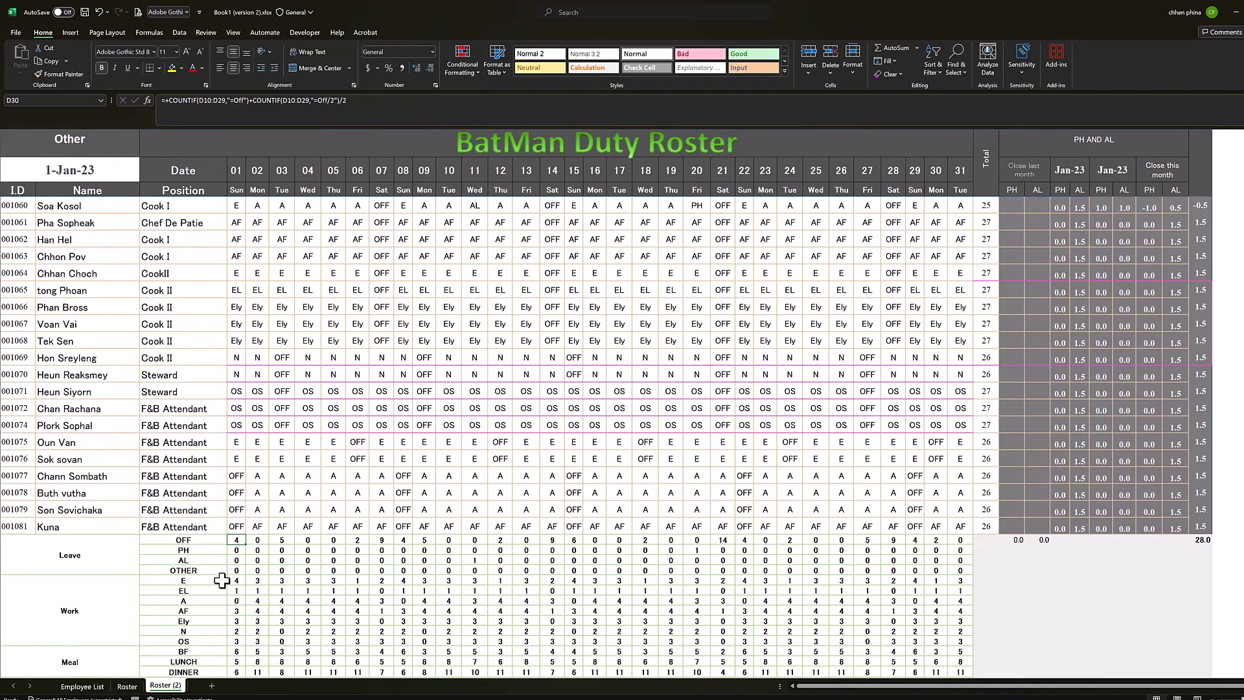
scroll(222, 580, down, 1)
click(78, 574)
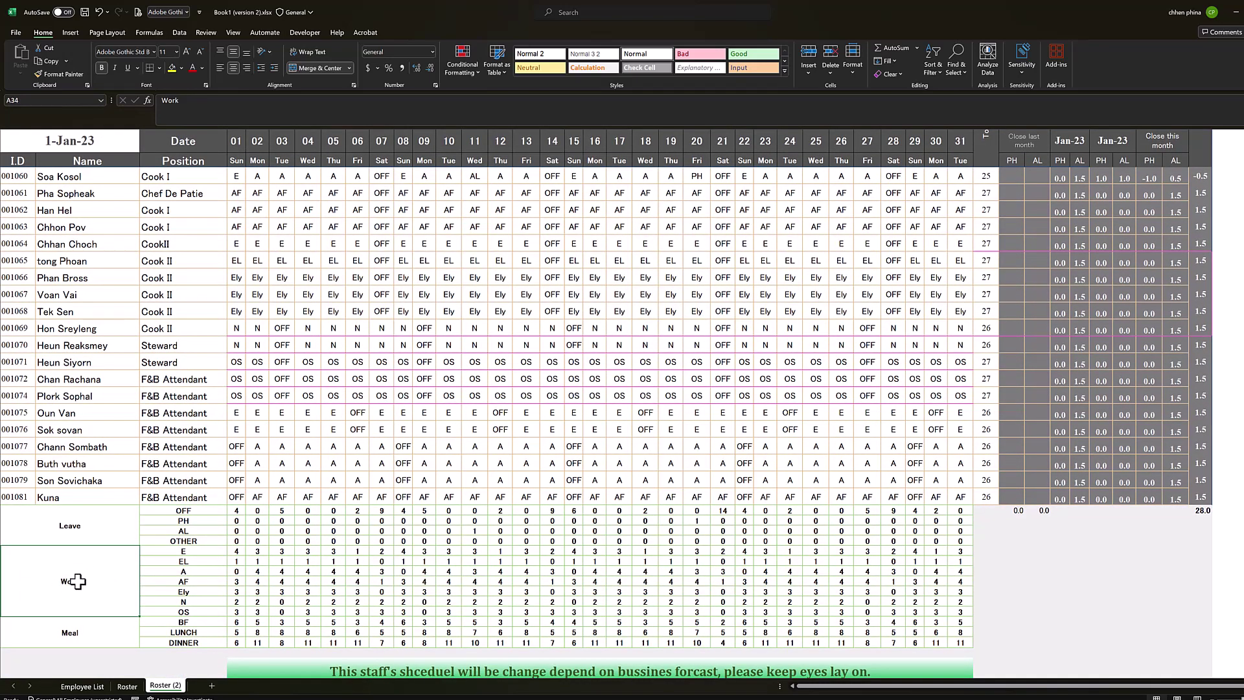
click(178, 550)
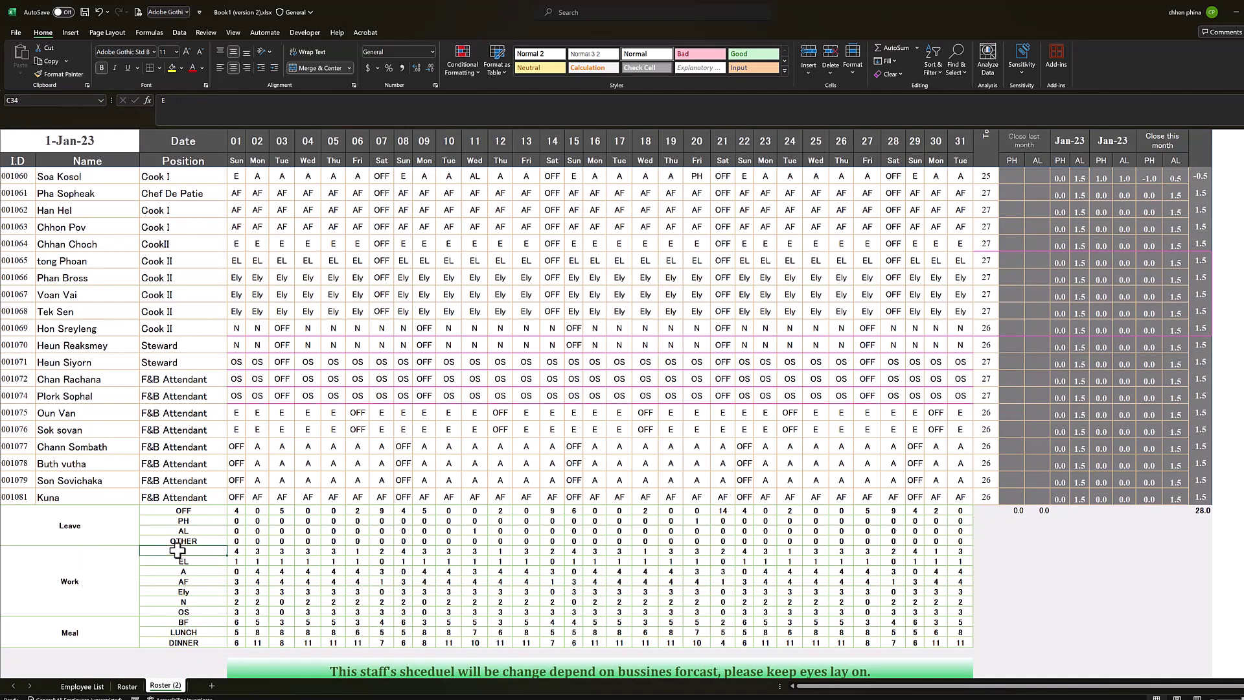
click(237, 552)
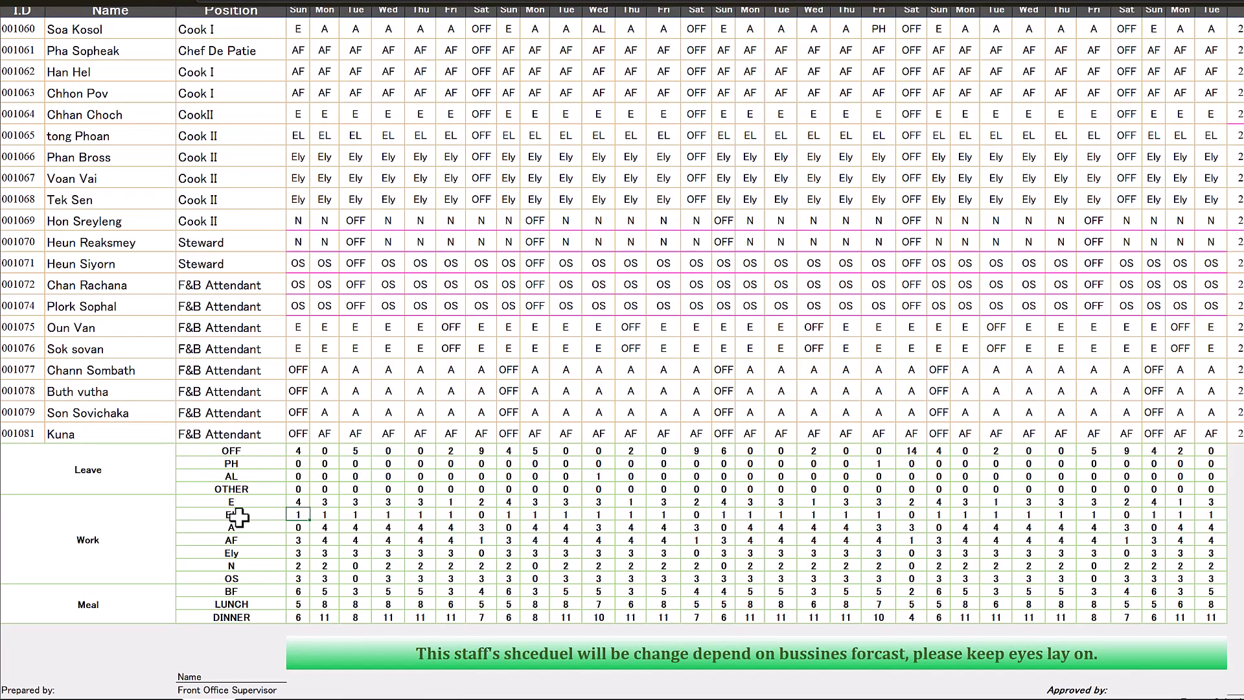
click(300, 528)
click(299, 540)
click(299, 463)
click(207, 504)
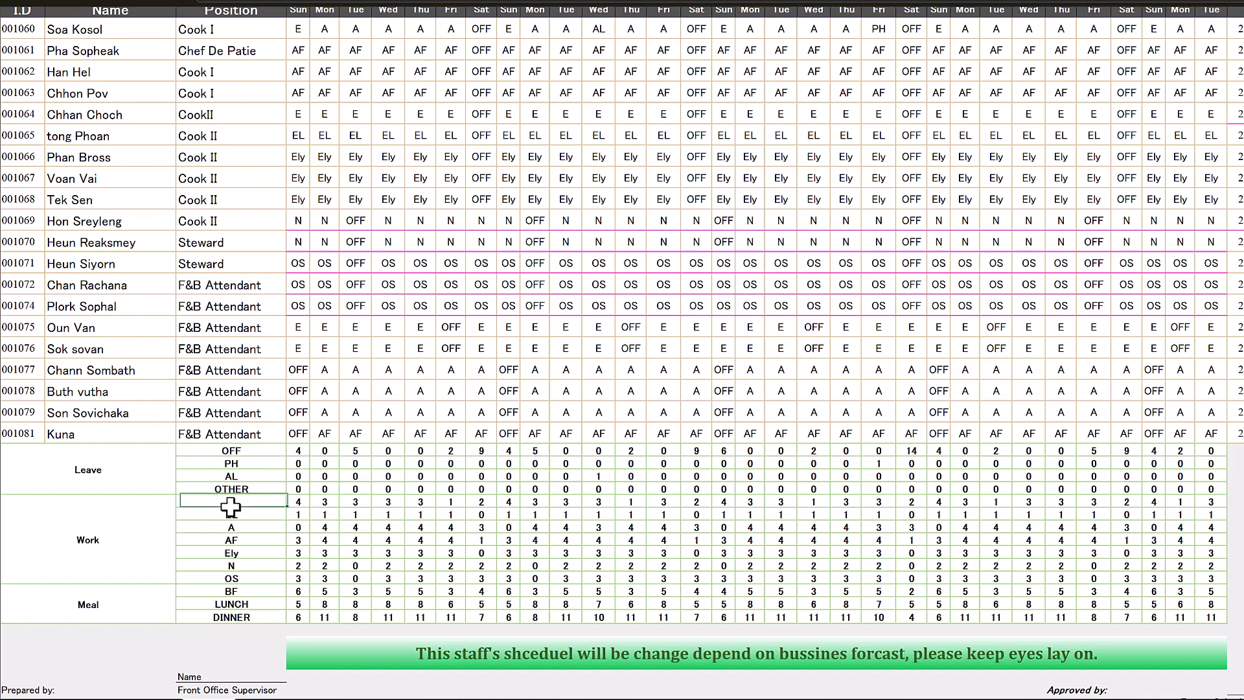
mouse_move(195, 503)
mouse_down()
mouse_move(276, 569)
mouse_move(300, 519)
mouse_up()
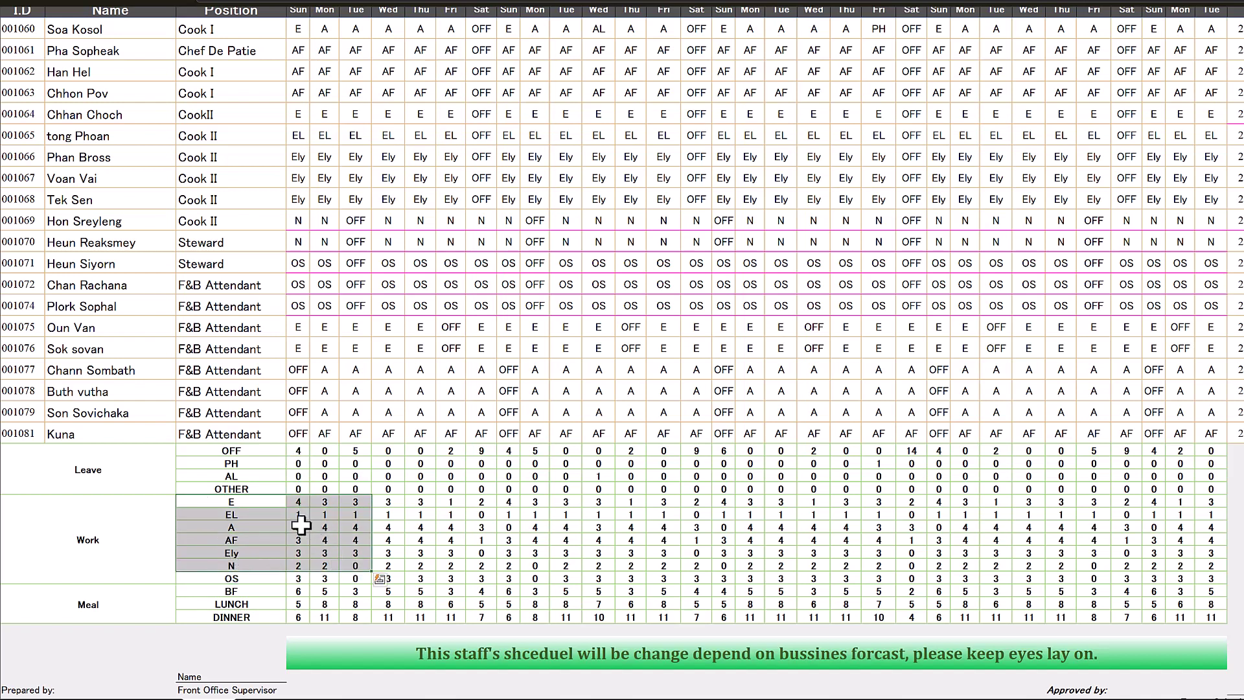
click(298, 527)
drag(214, 503, 267, 577)
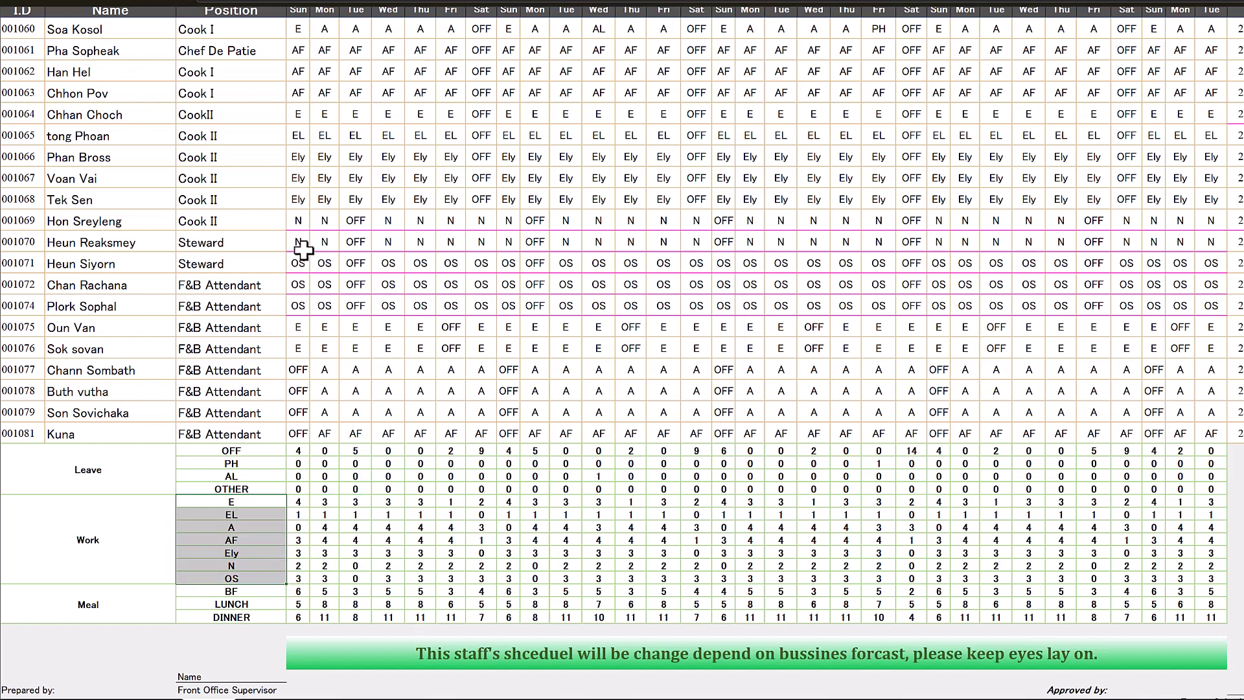
Set the shift header cell to Affternoon from its dropdown
click(298, 527)
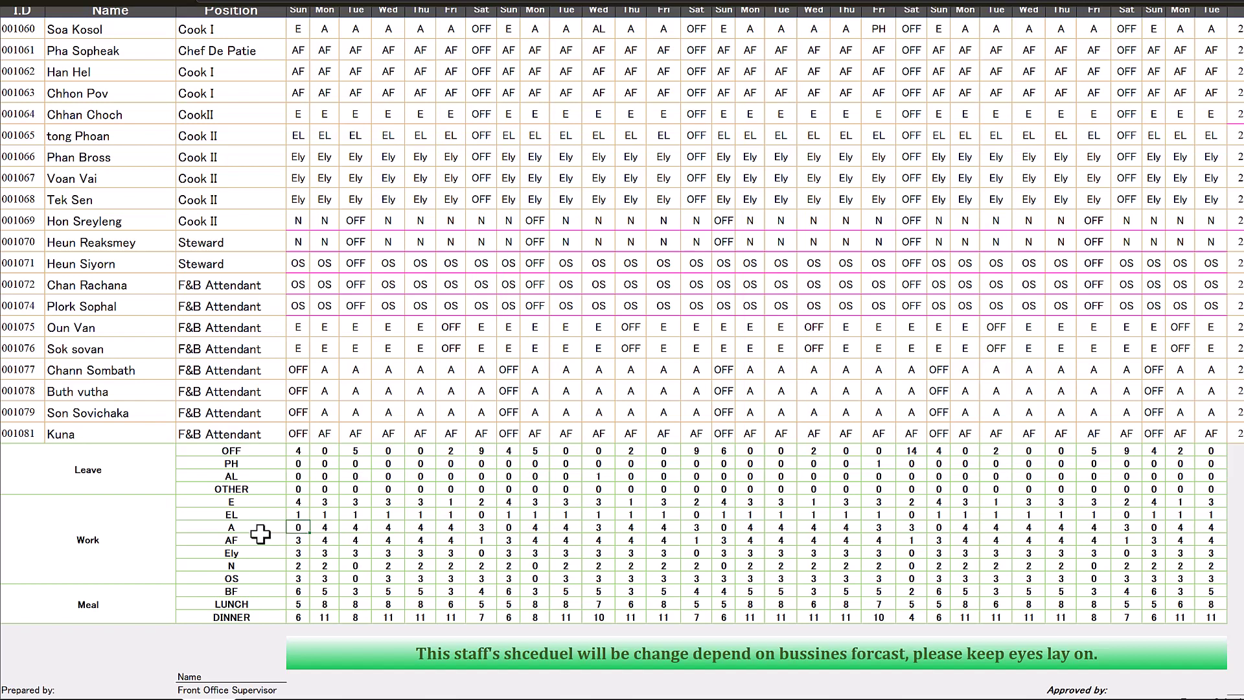
scroll(355, 389, up, 2)
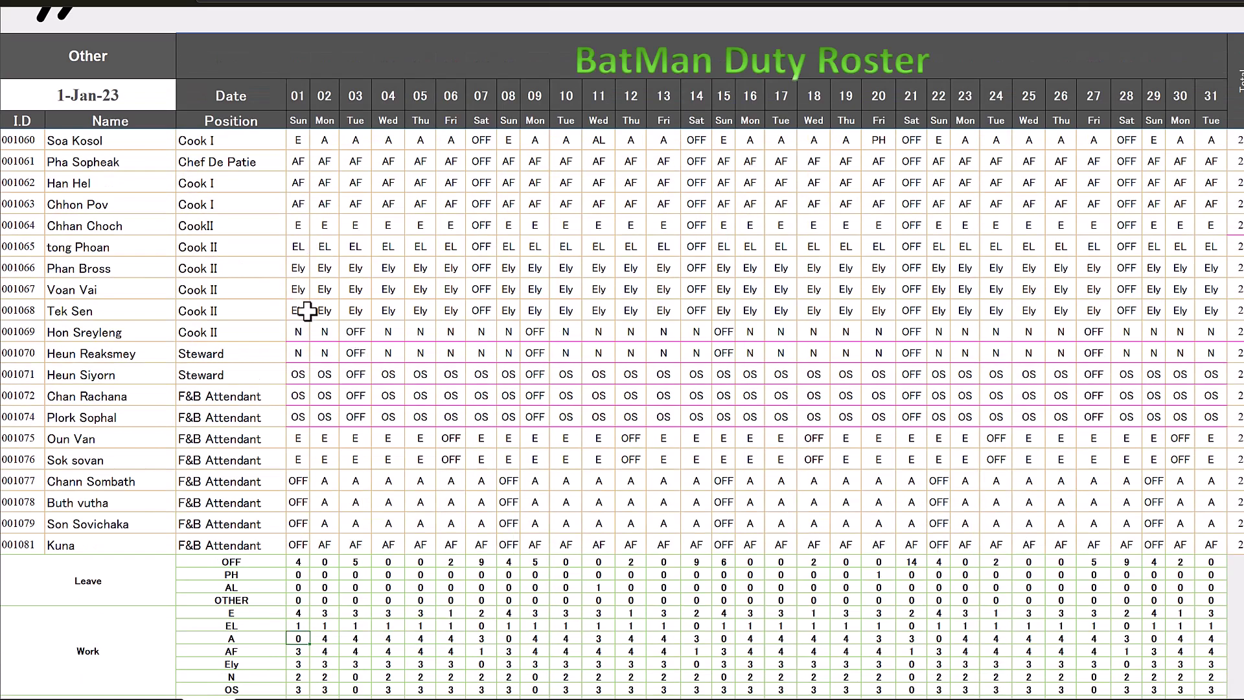
click(298, 374)
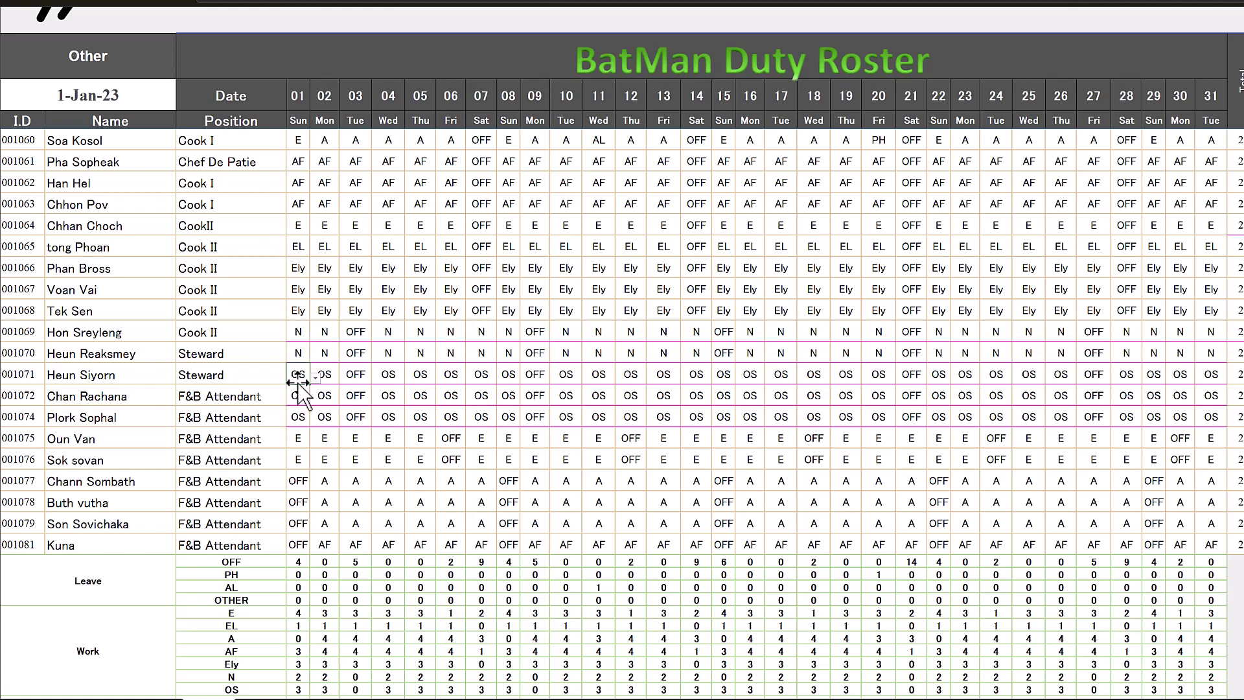
click(315, 376)
click(313, 376)
scroll(202, 197, up, 1)
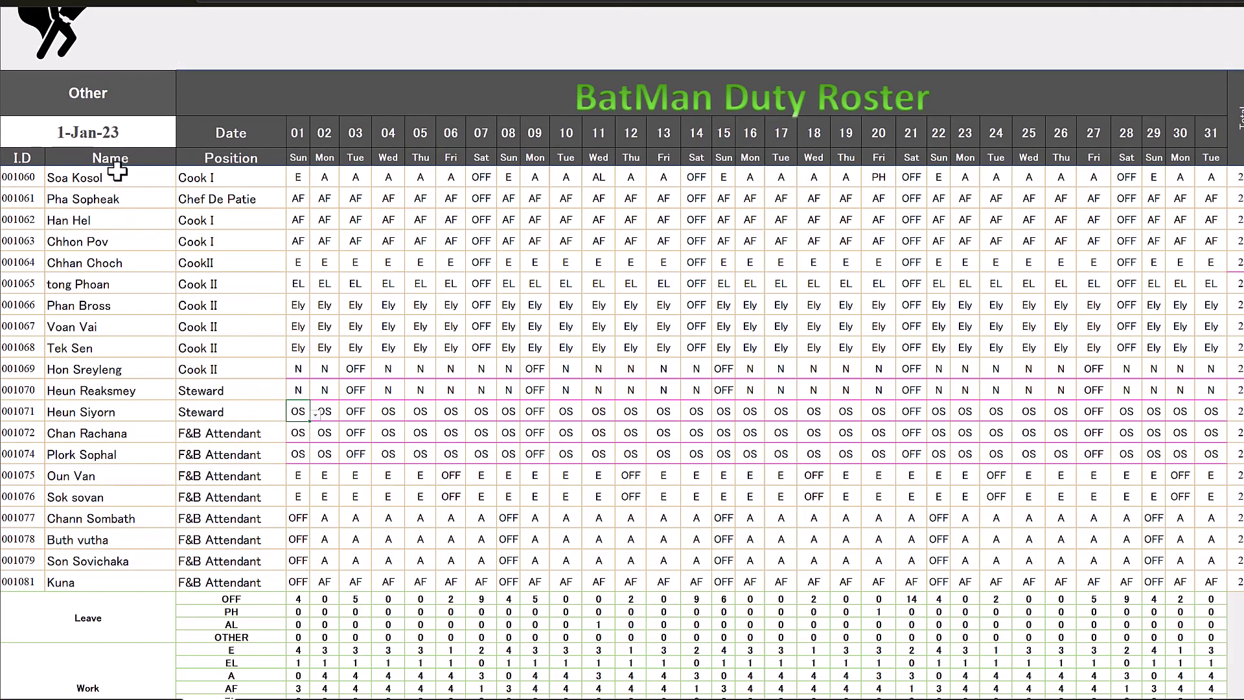
click(99, 82)
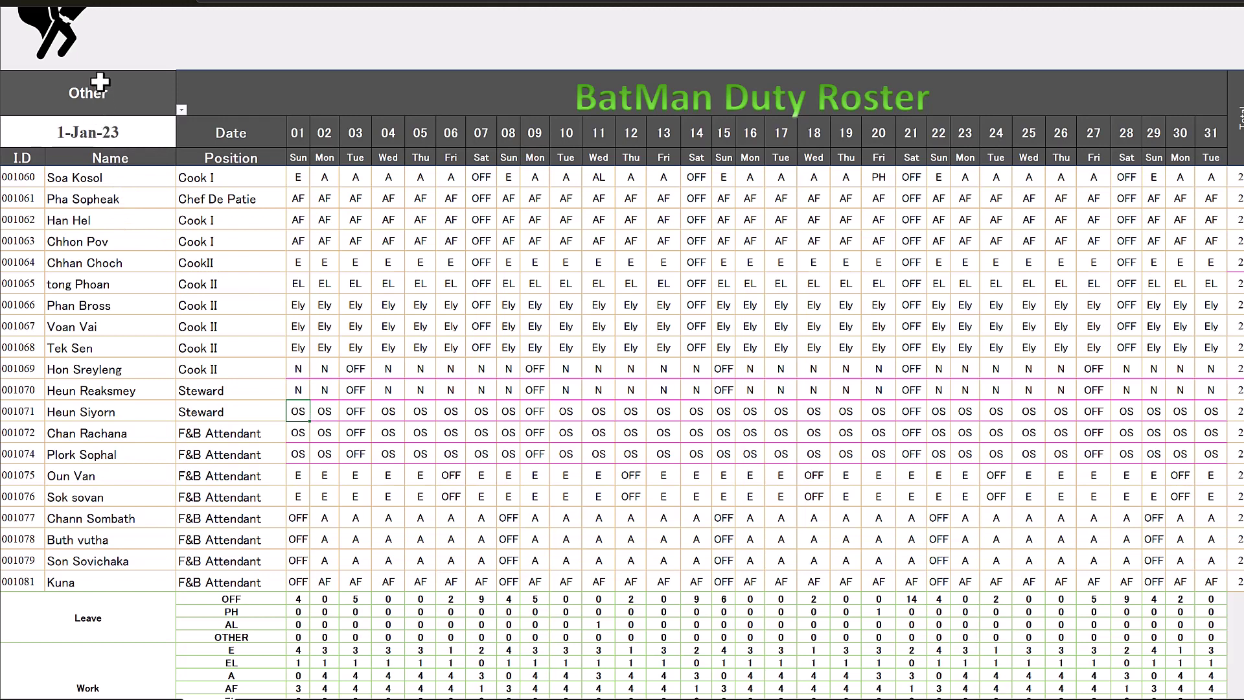
click(182, 110)
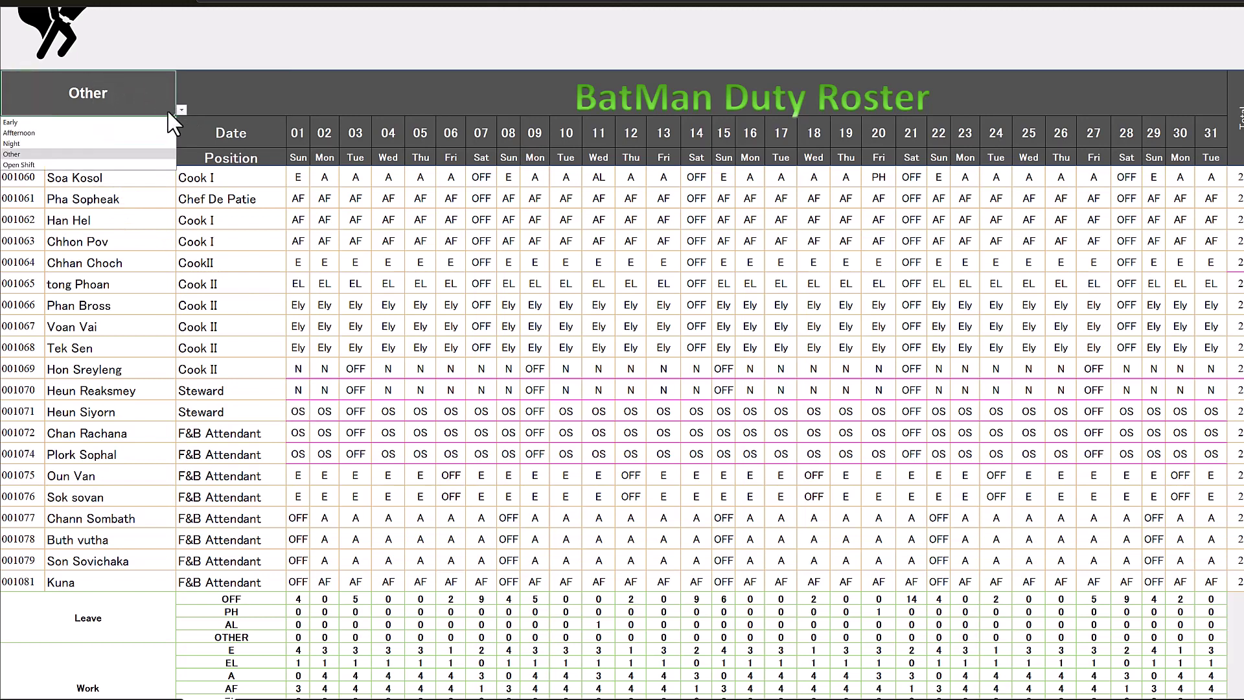
click(27, 136)
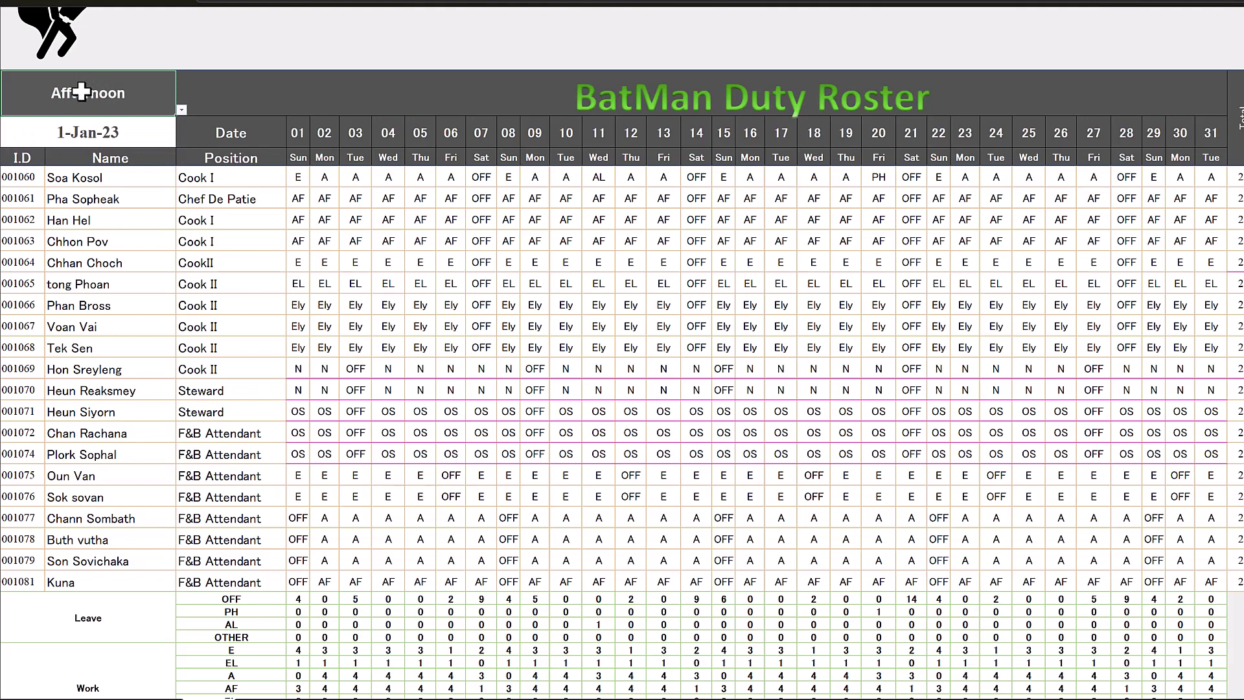
Change the second Steward's day 01 shift from OS to A
click(299, 413)
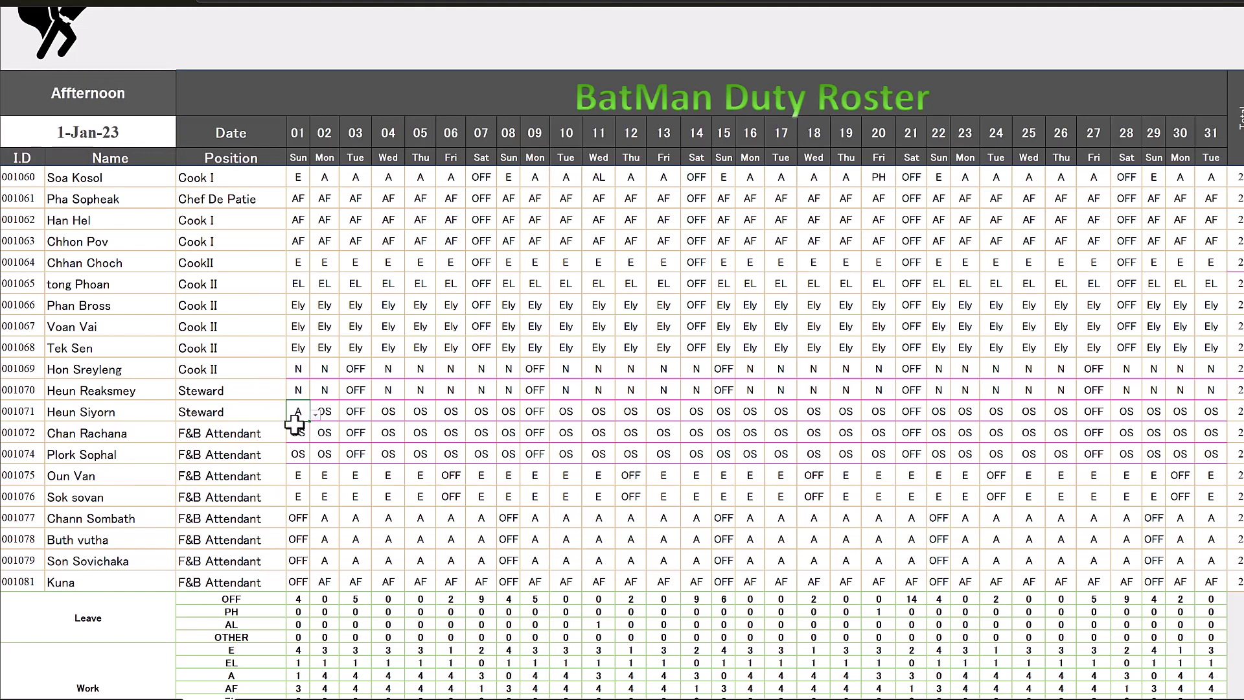
click(293, 428)
scroll(333, 480, down, 2)
scroll(246, 566, down, 1)
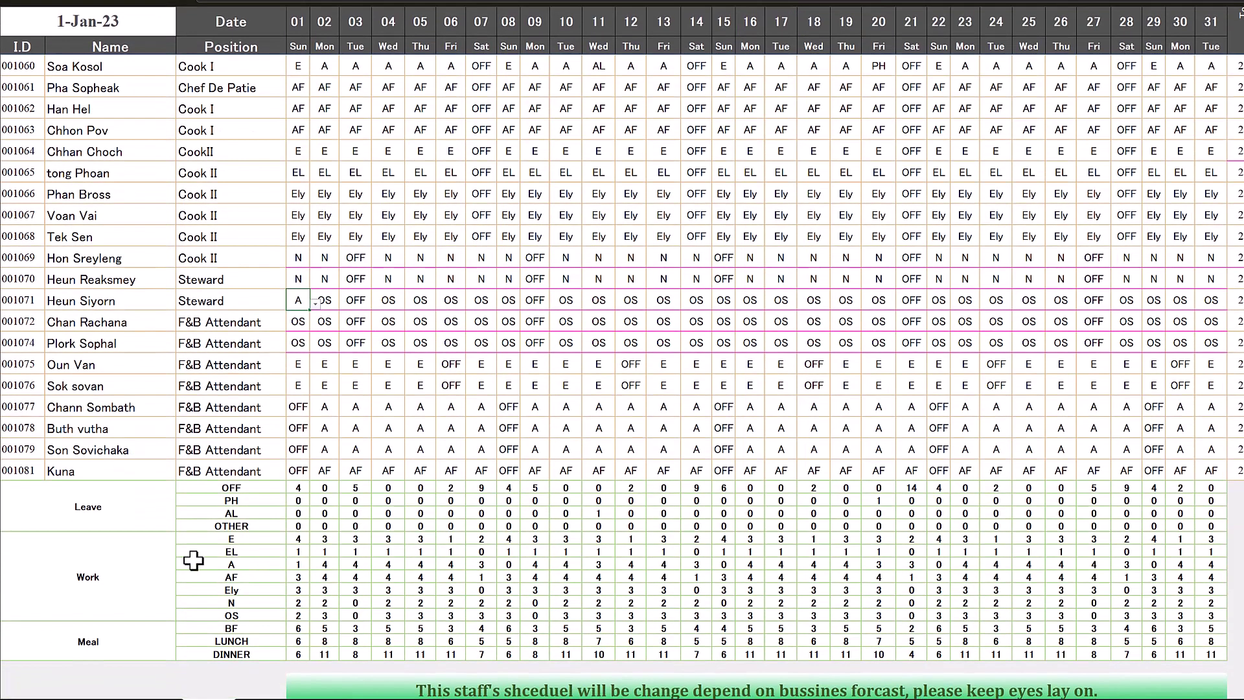
click(234, 565)
click(298, 552)
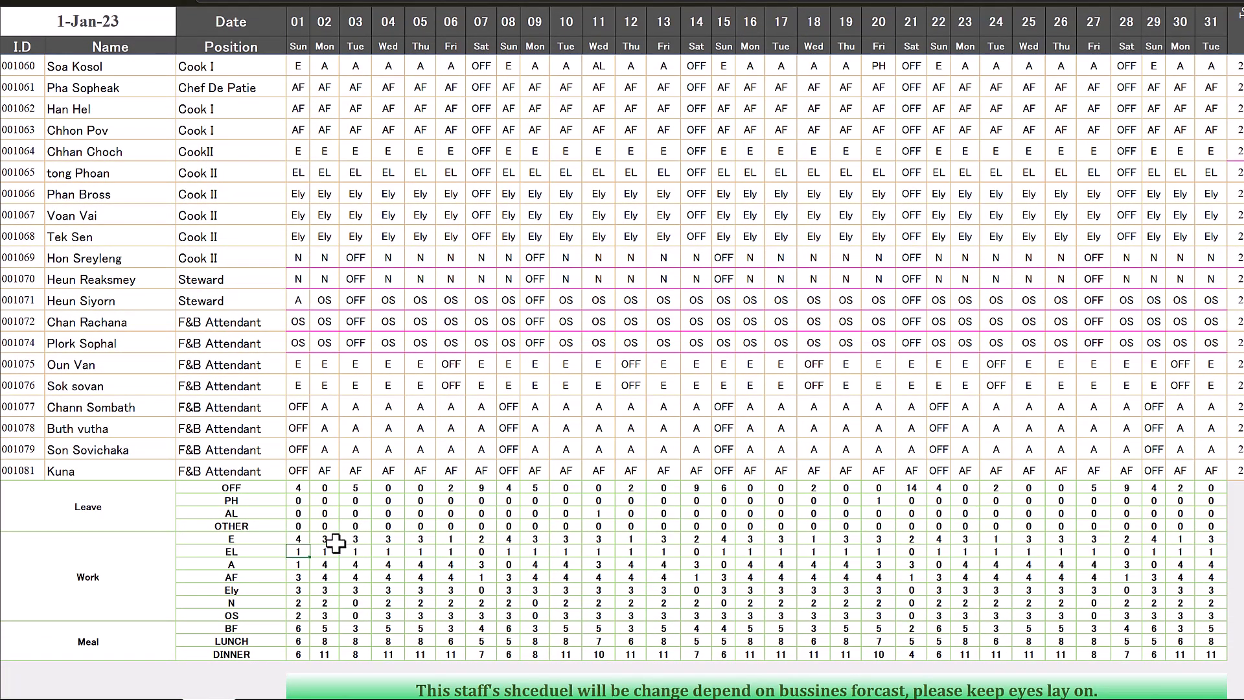
Check the updated day 01 OFF count in the Leave summary
scroll(328, 528, down, 1)
scroll(325, 529, up, 2)
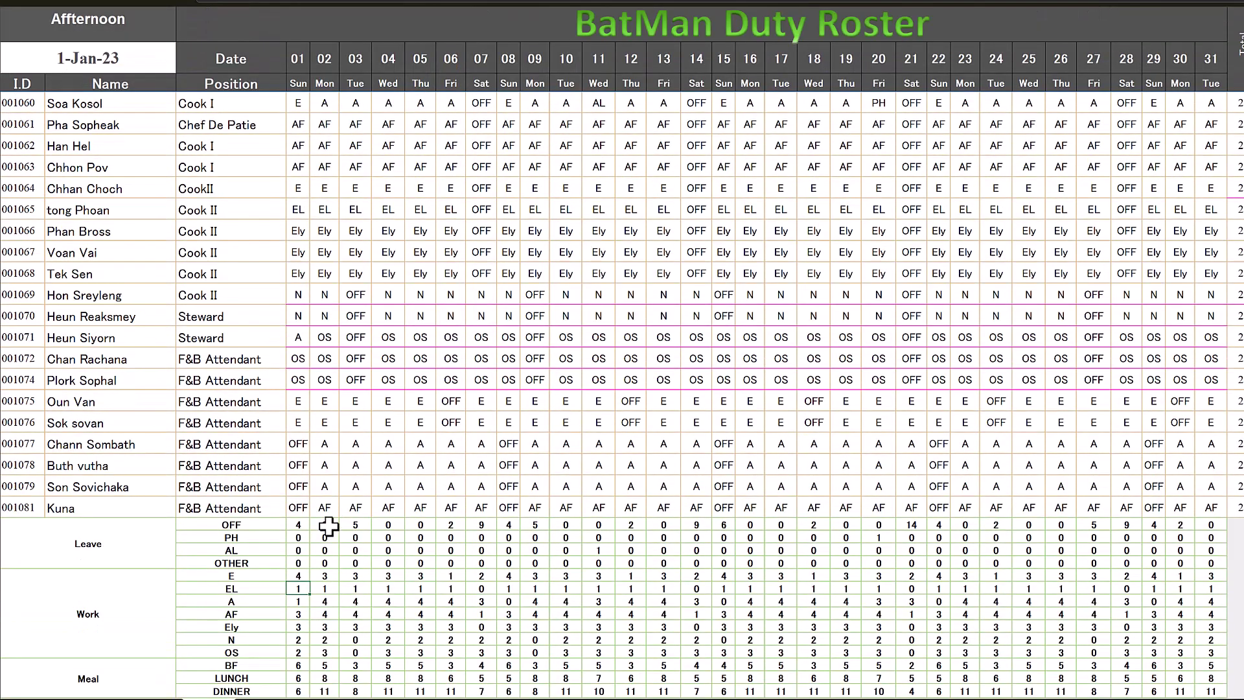
scroll(302, 272, up, 1)
scroll(325, 256, down, 1)
scroll(340, 260, up, 1)
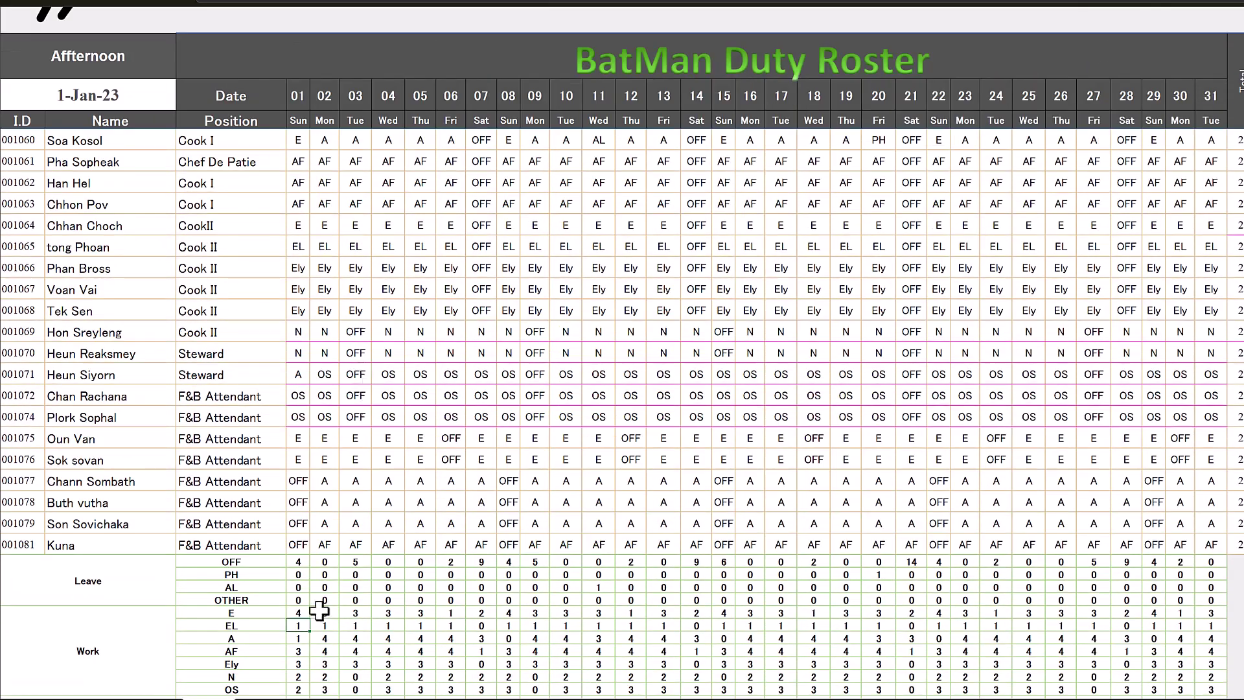
click(59, 566)
click(238, 559)
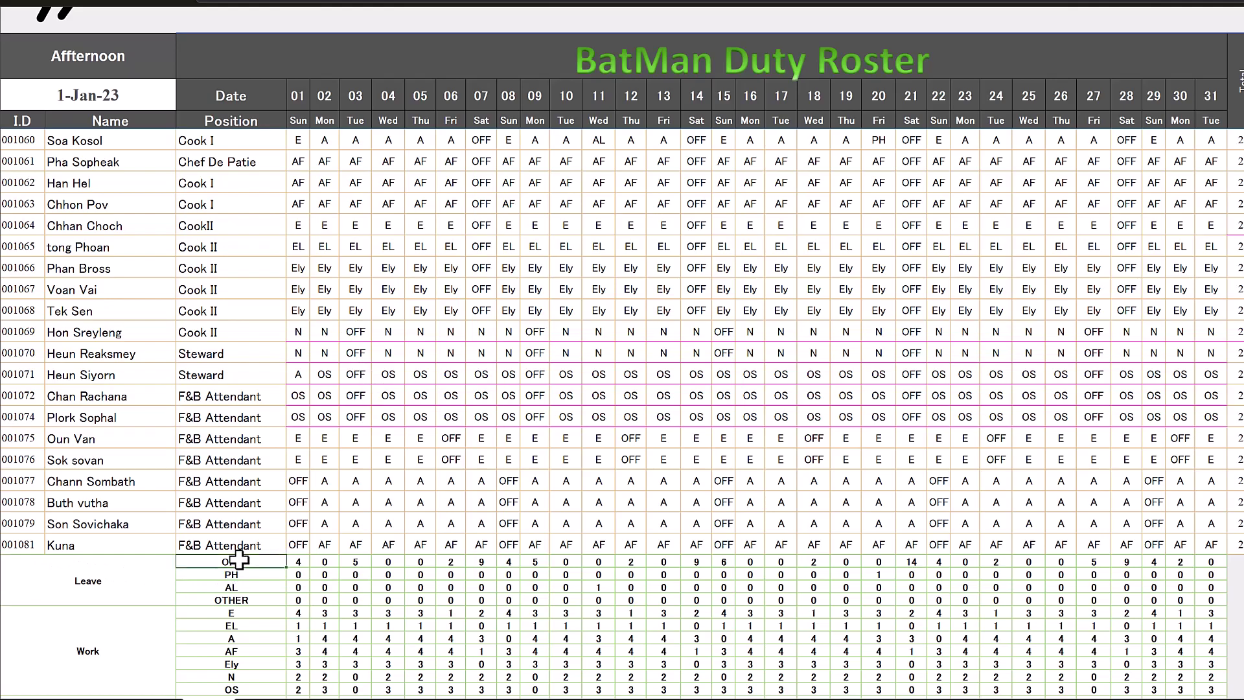
click(304, 561)
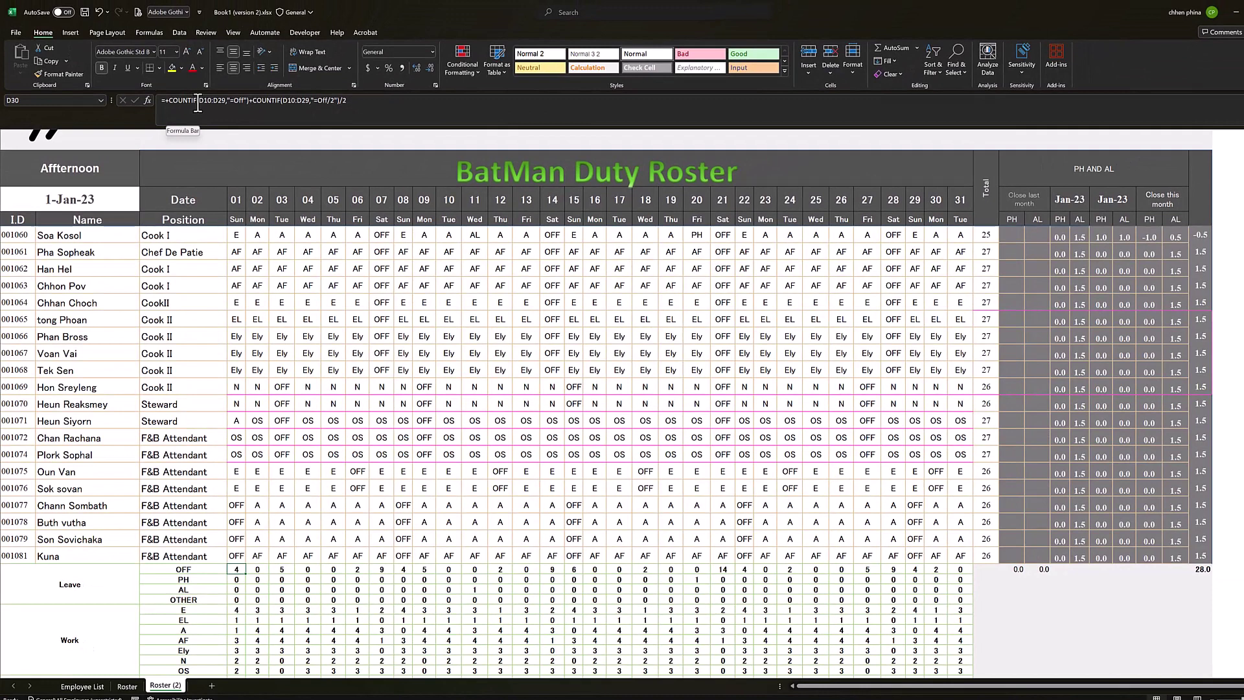
Edit D30 to =COUNTIF(D10:D29,"=Off")+COUNTIF(D10:D29,"=Off/2")/2, showing 2
click(199, 102)
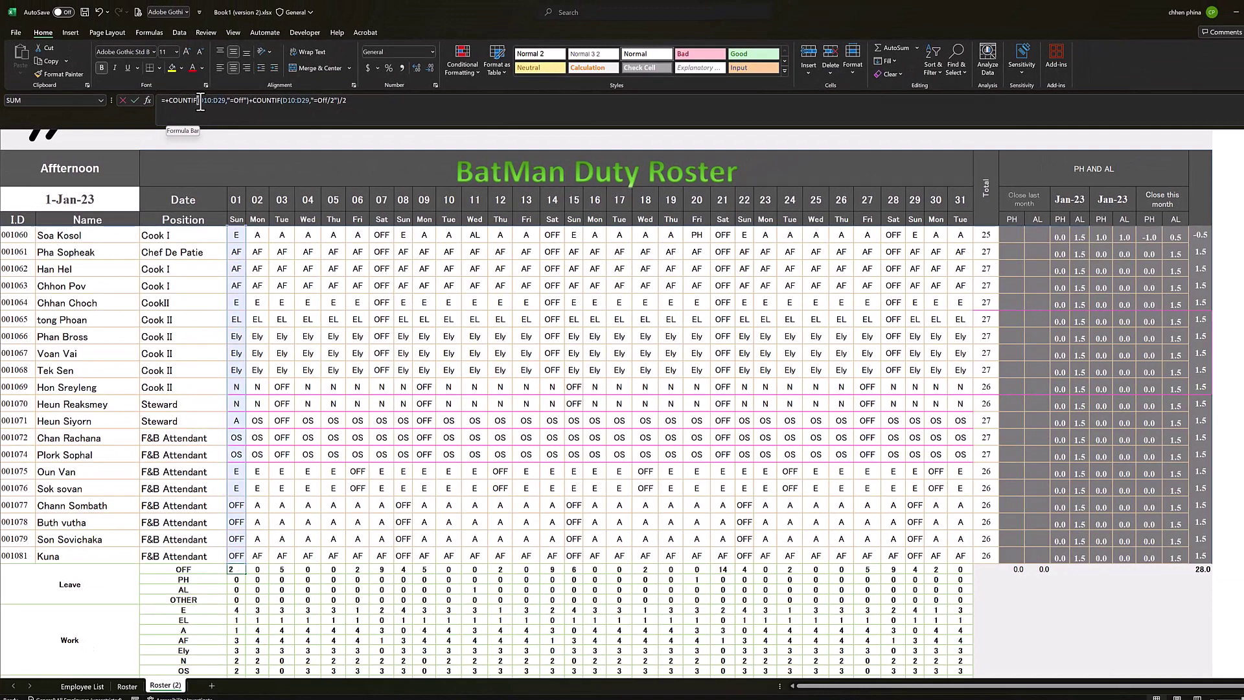
drag(209, 104, 226, 105)
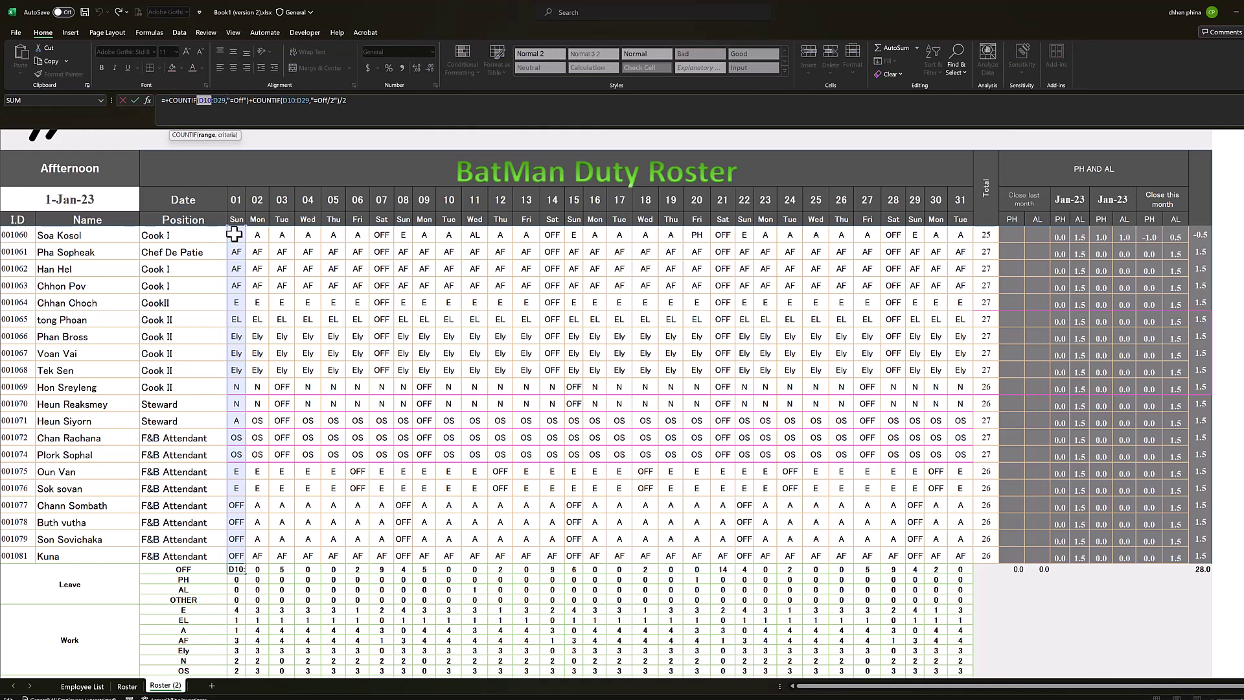
drag(234, 234, 241, 555)
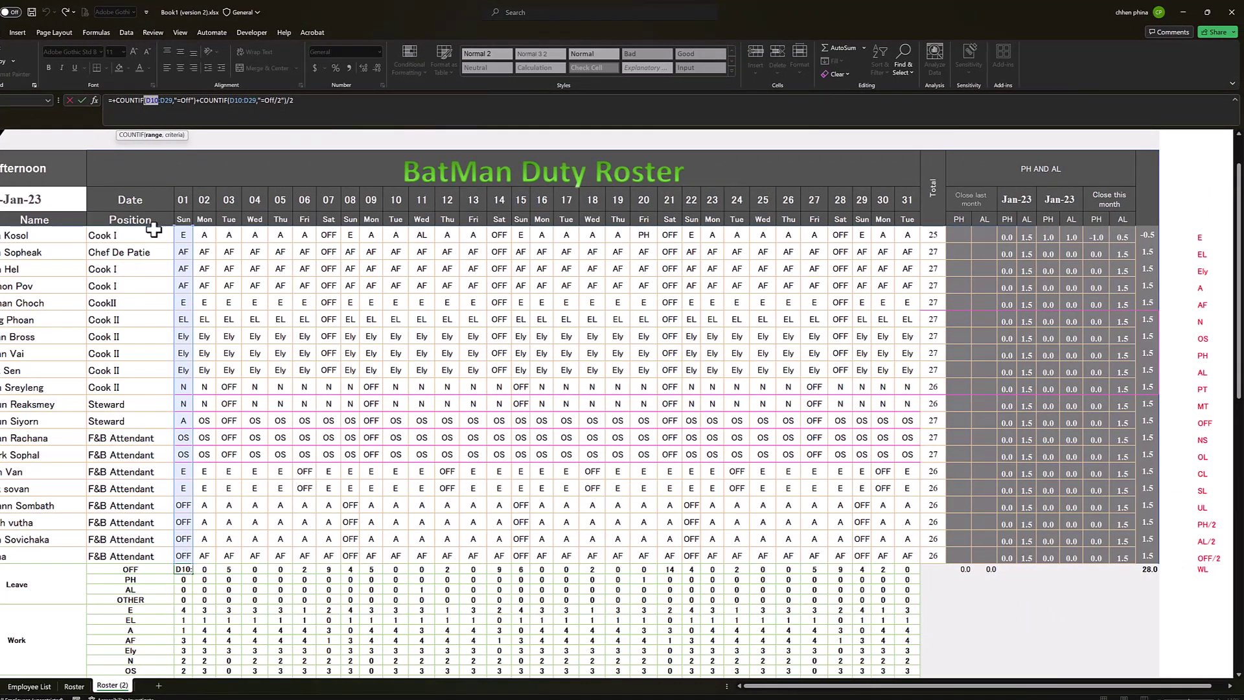
mouse_move(280, 101)
mouse_down()
mouse_move(265, 101)
mouse_move(280, 103)
mouse_up()
click(295, 102)
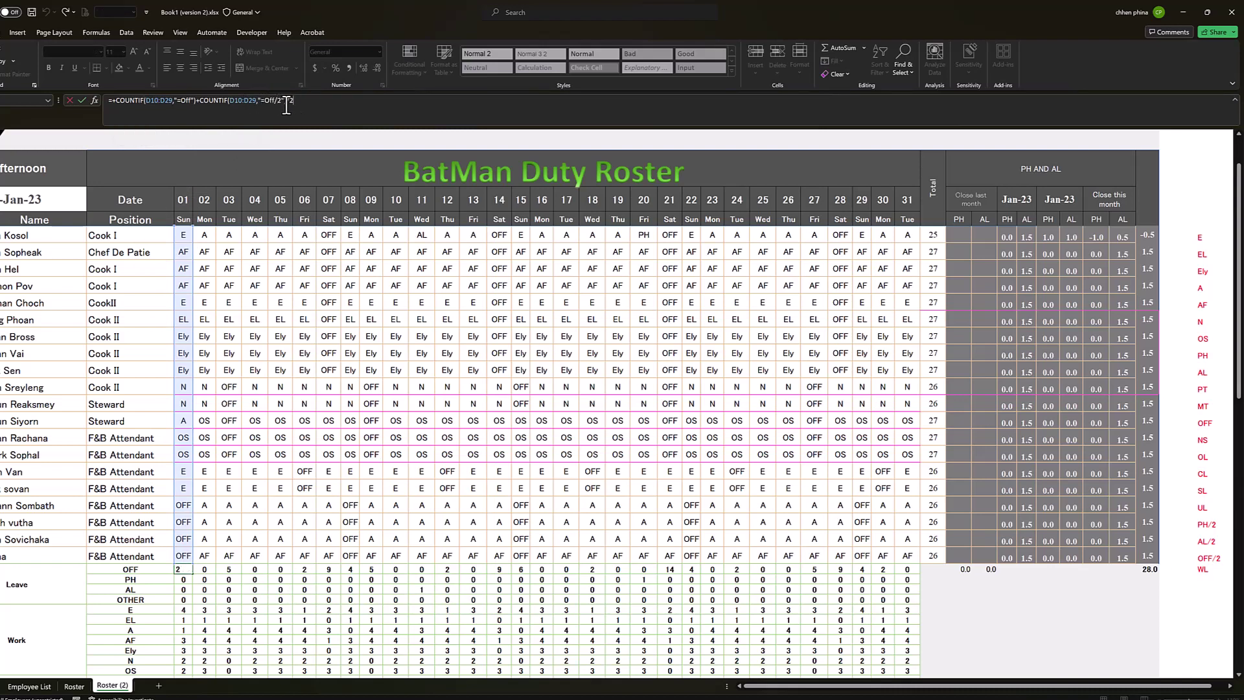
text())
drag(295, 101, 162, 101)
Copy the D30 OFF formula and paste it across E30:AH30 for days 02–31
key(Escape)
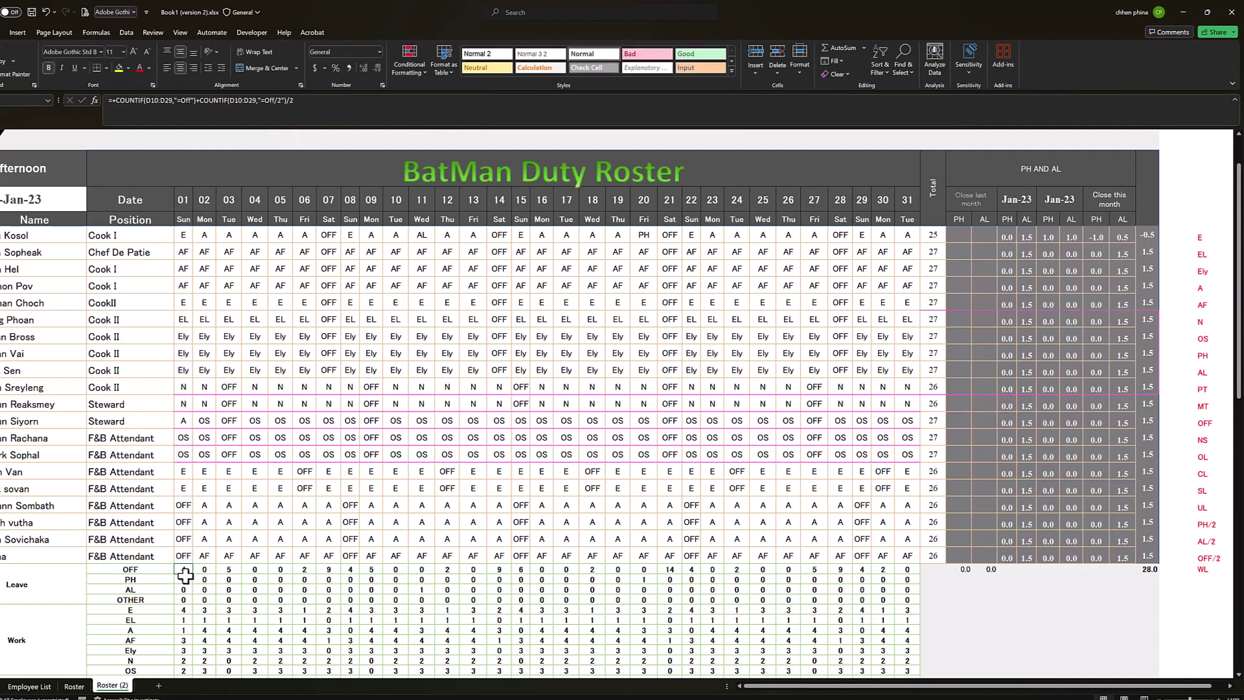
right_click(183, 569)
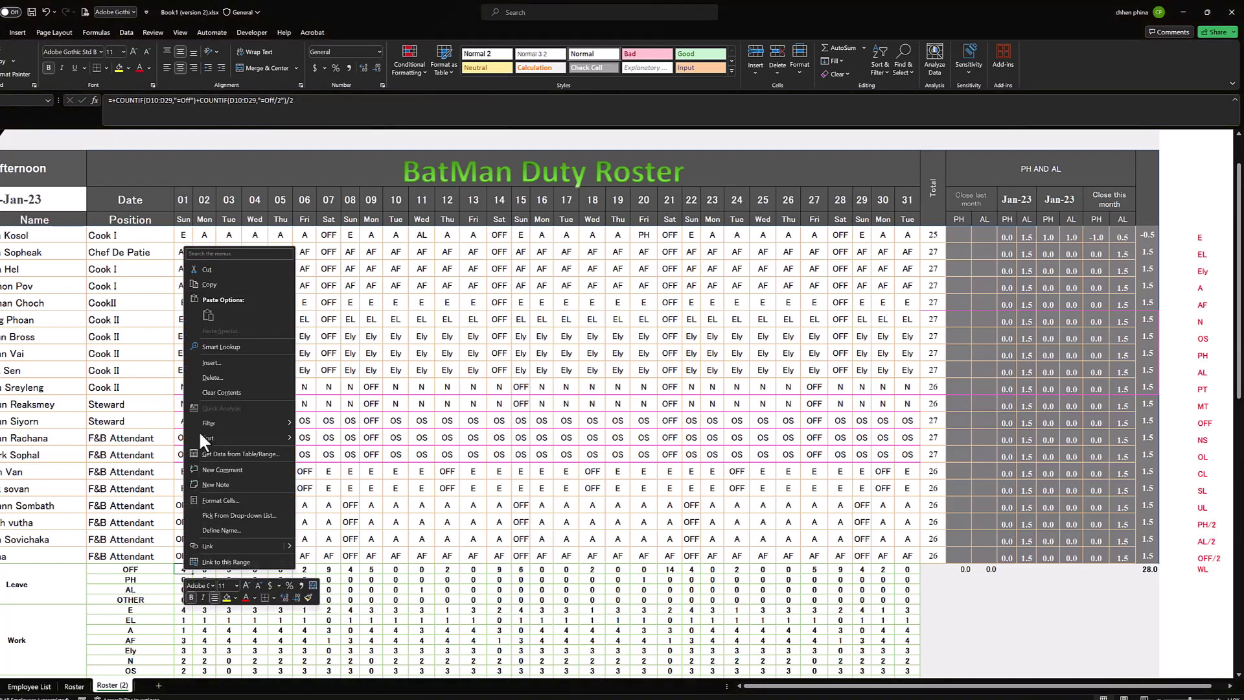
click(216, 282)
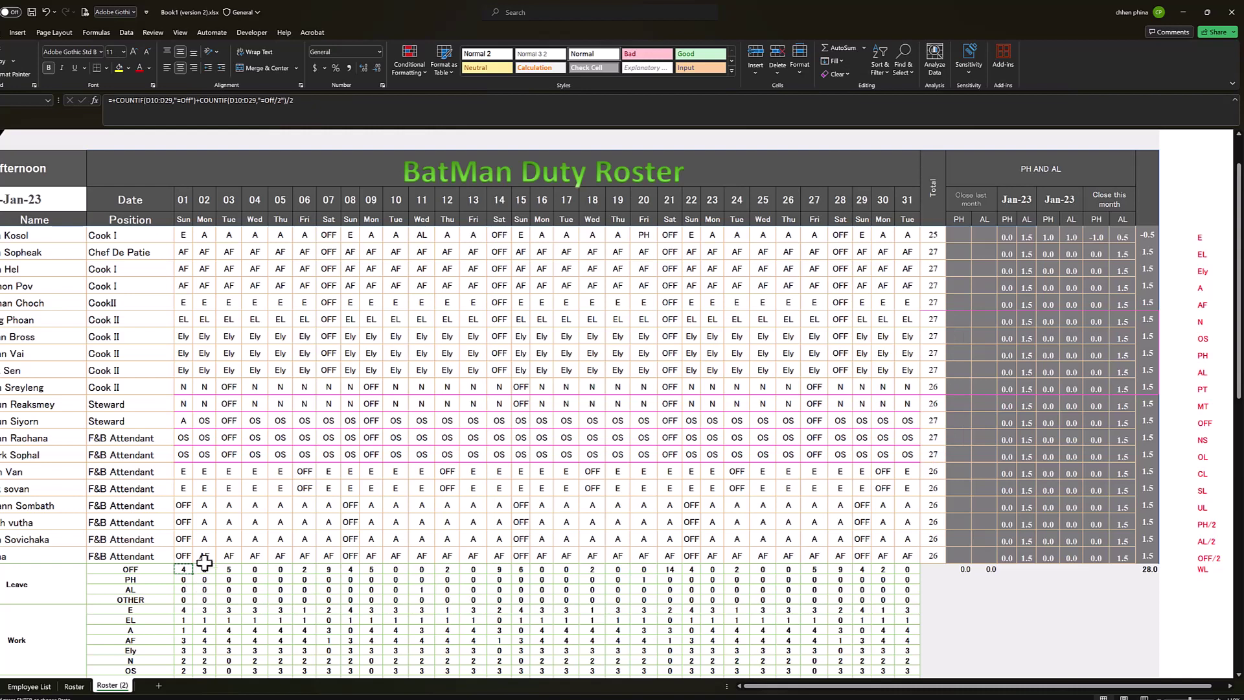
drag(212, 569, 898, 572)
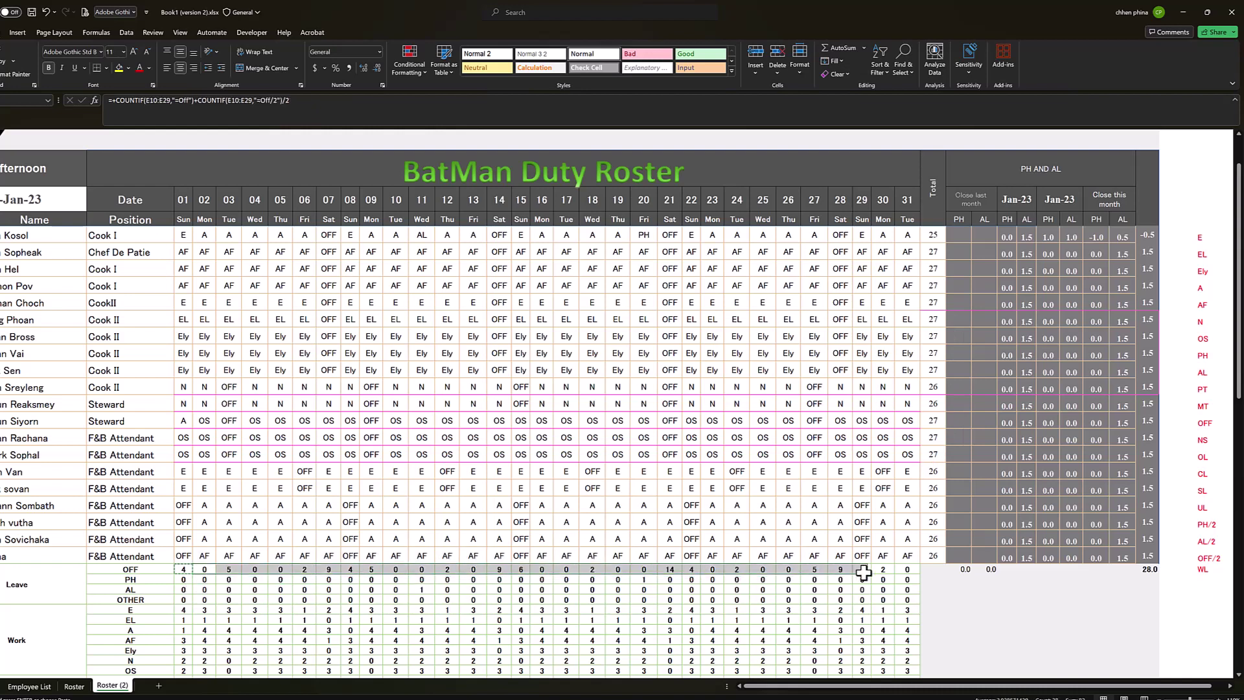
right_click(355, 570)
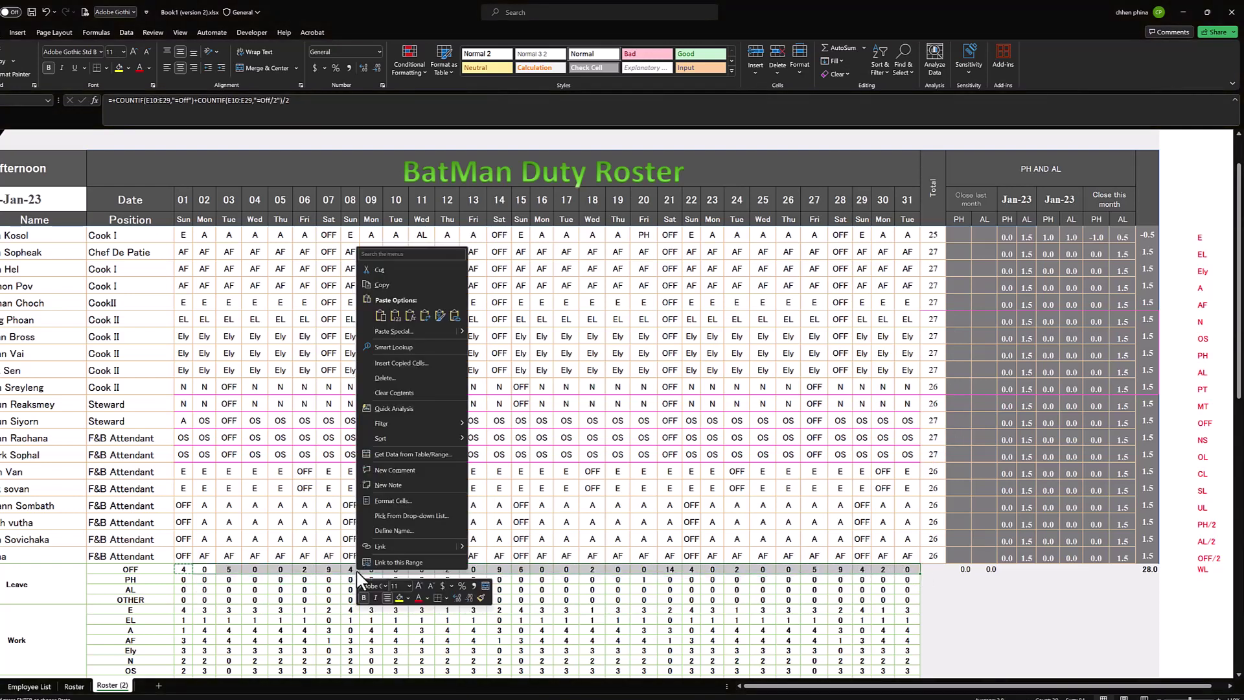
click(410, 316)
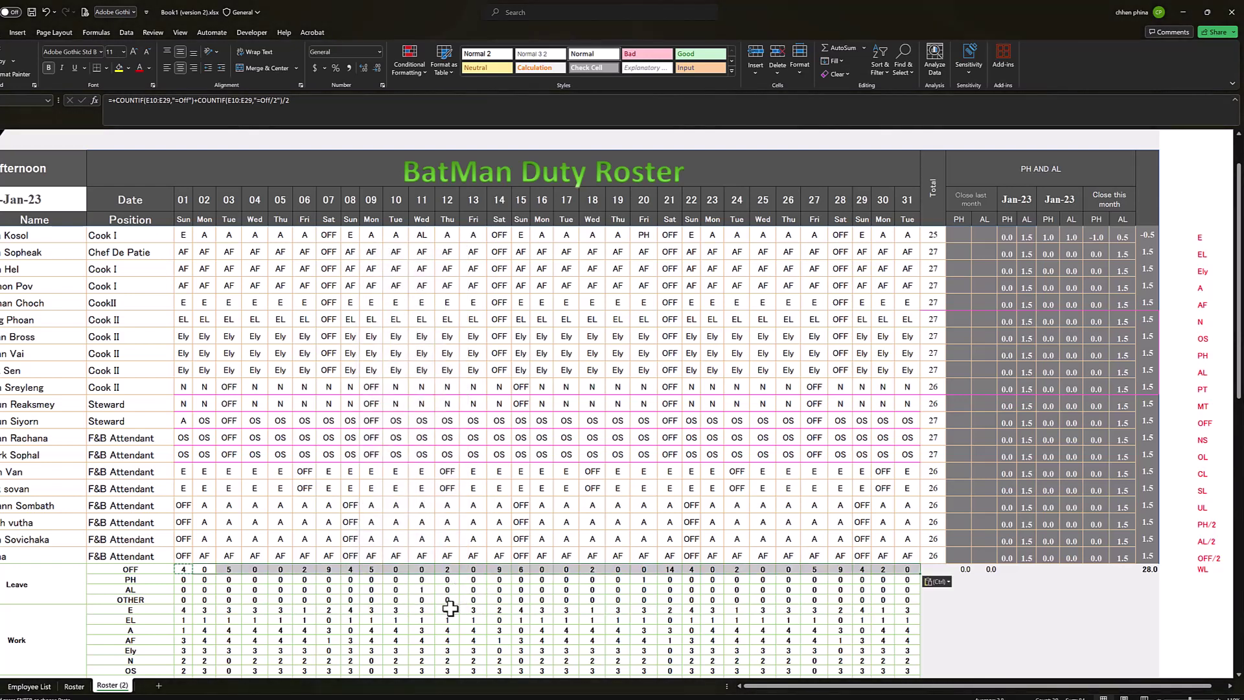
click(147, 587)
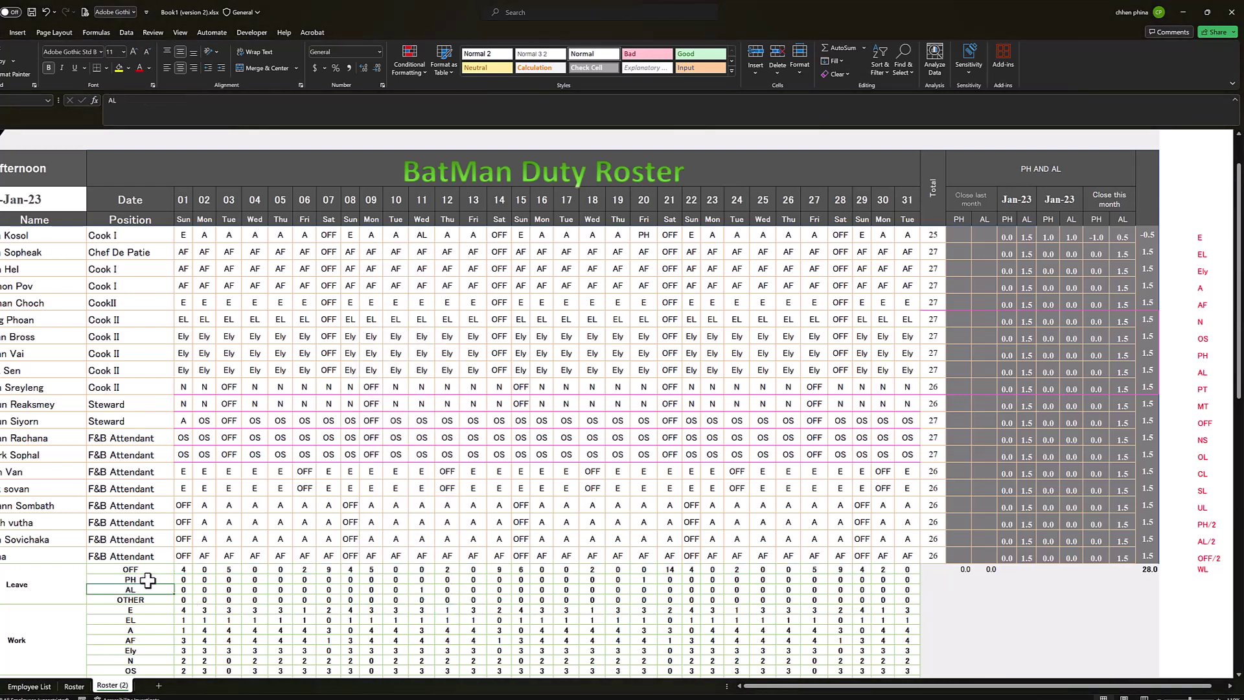
click(181, 579)
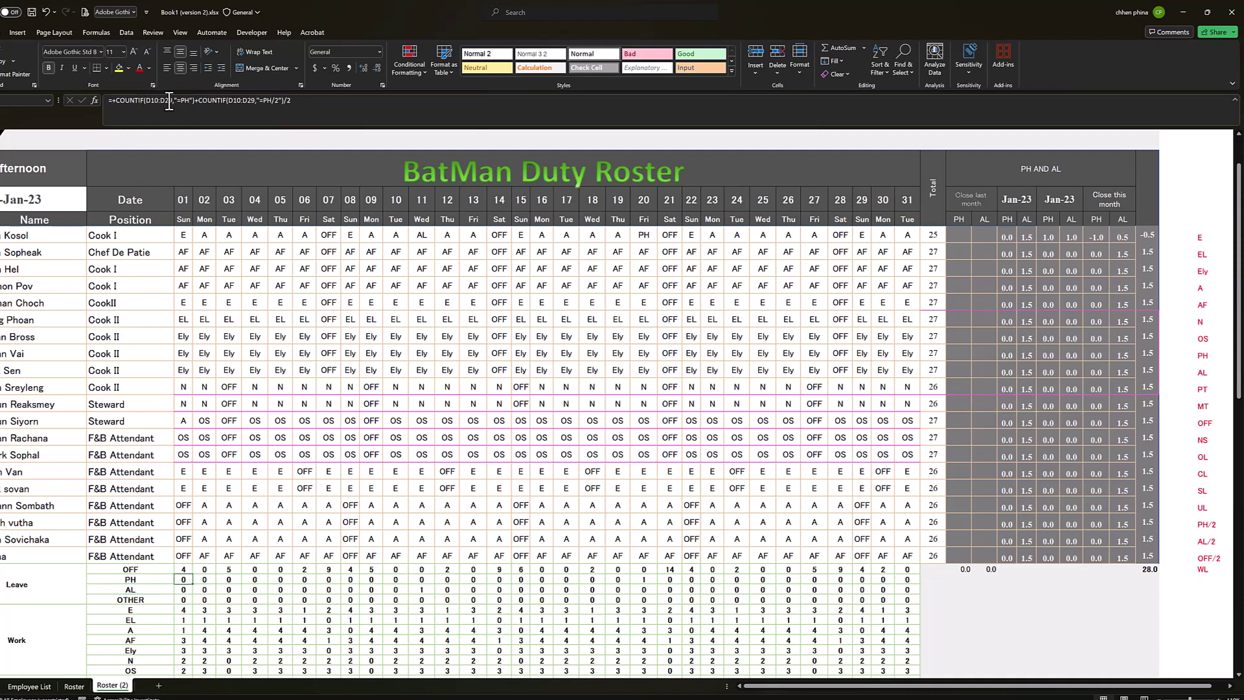
click(189, 102)
double_click(184, 100)
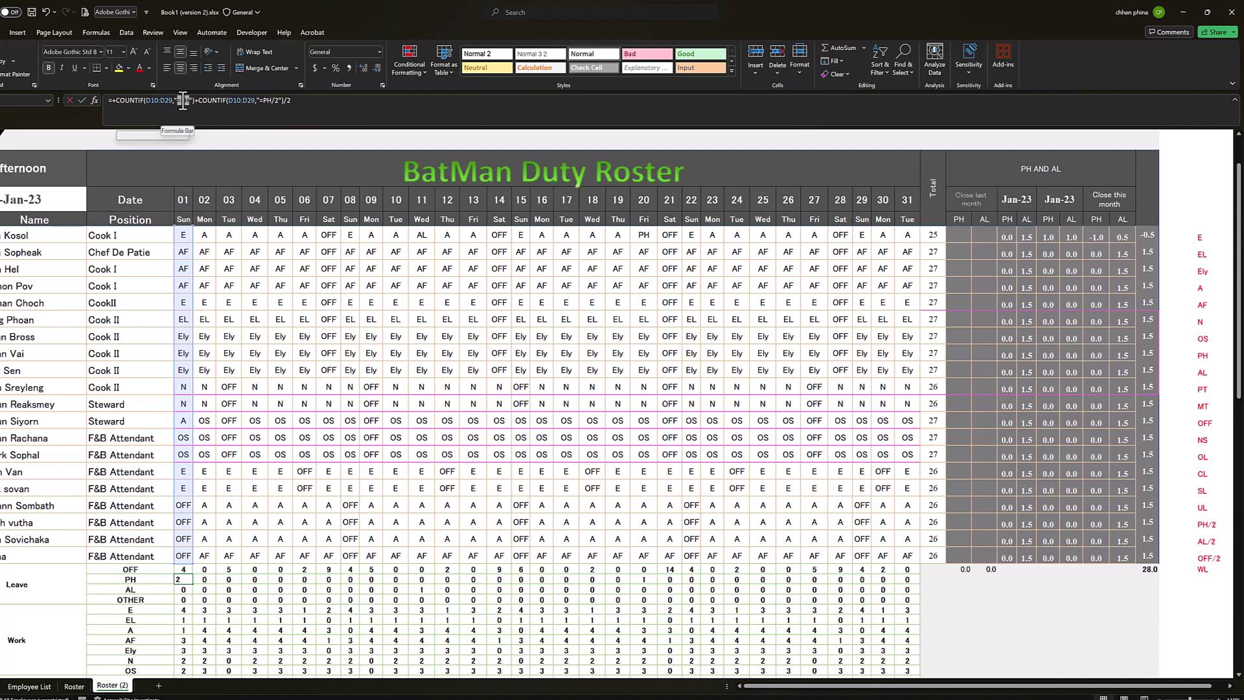
text(2)
key(shift+Left)
key(shift+Left)
key(shift+Left)
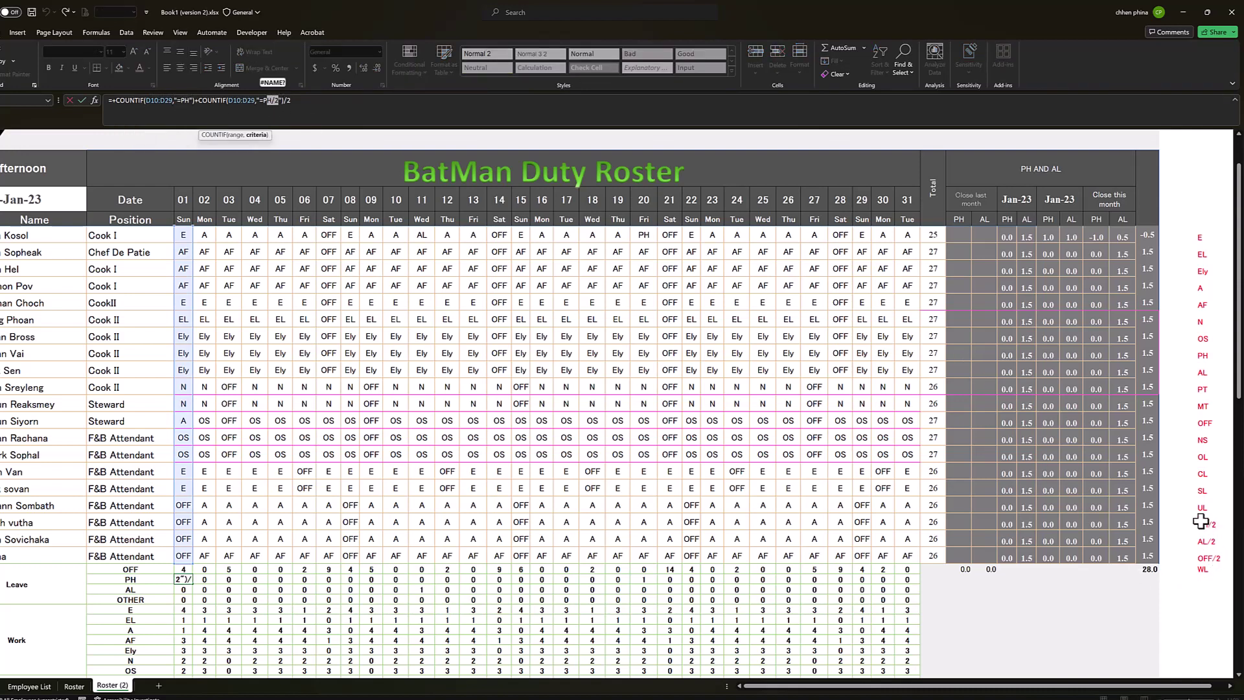
key(Return)
click(1204, 356)
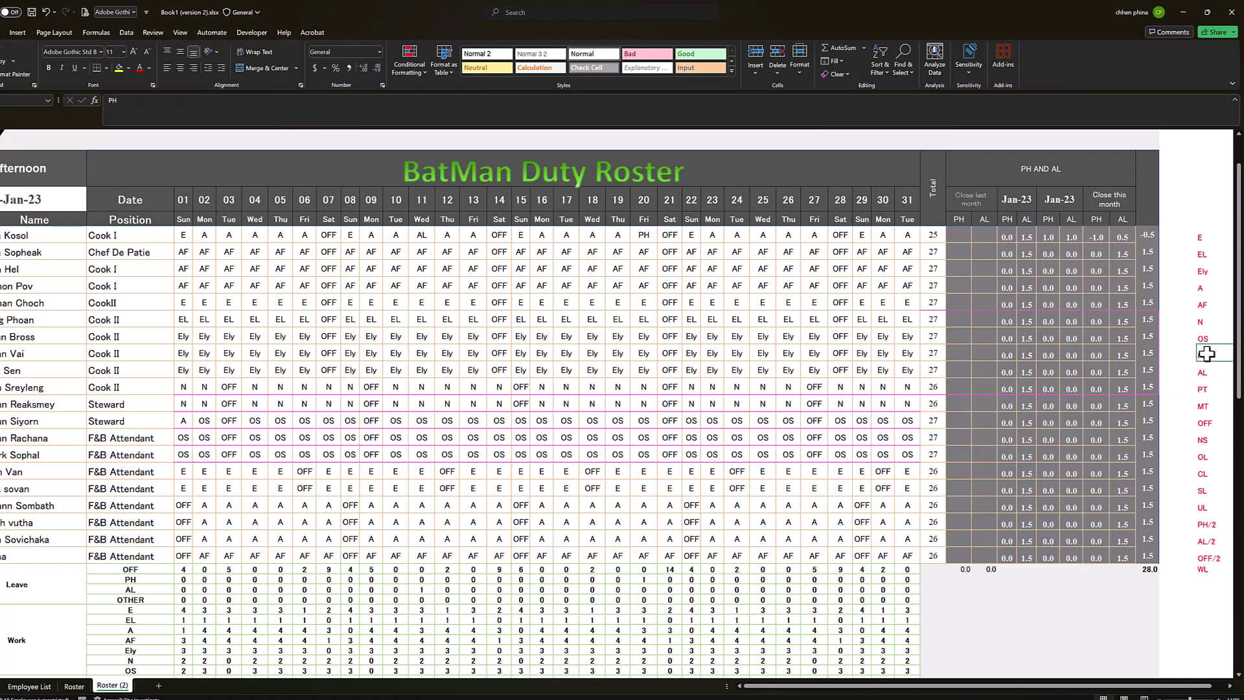
click(1202, 525)
click(166, 580)
click(184, 600)
scroll(186, 583, down, 1)
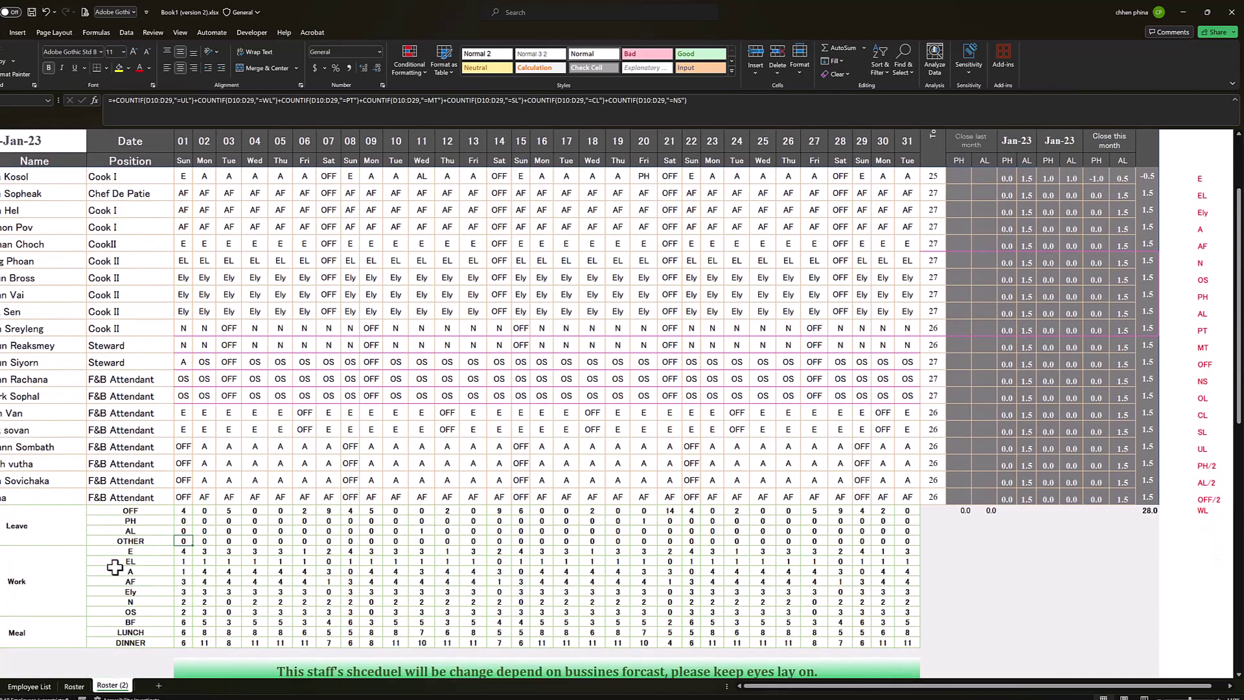
drag(130, 551, 138, 612)
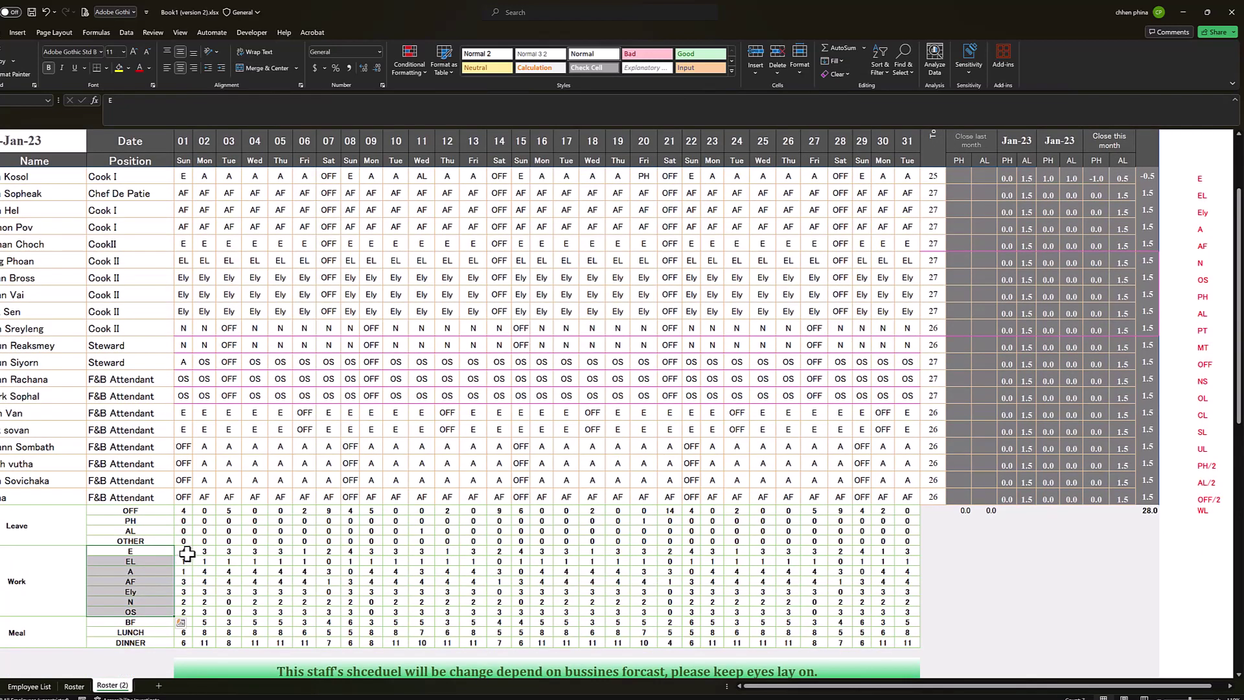
click(184, 552)
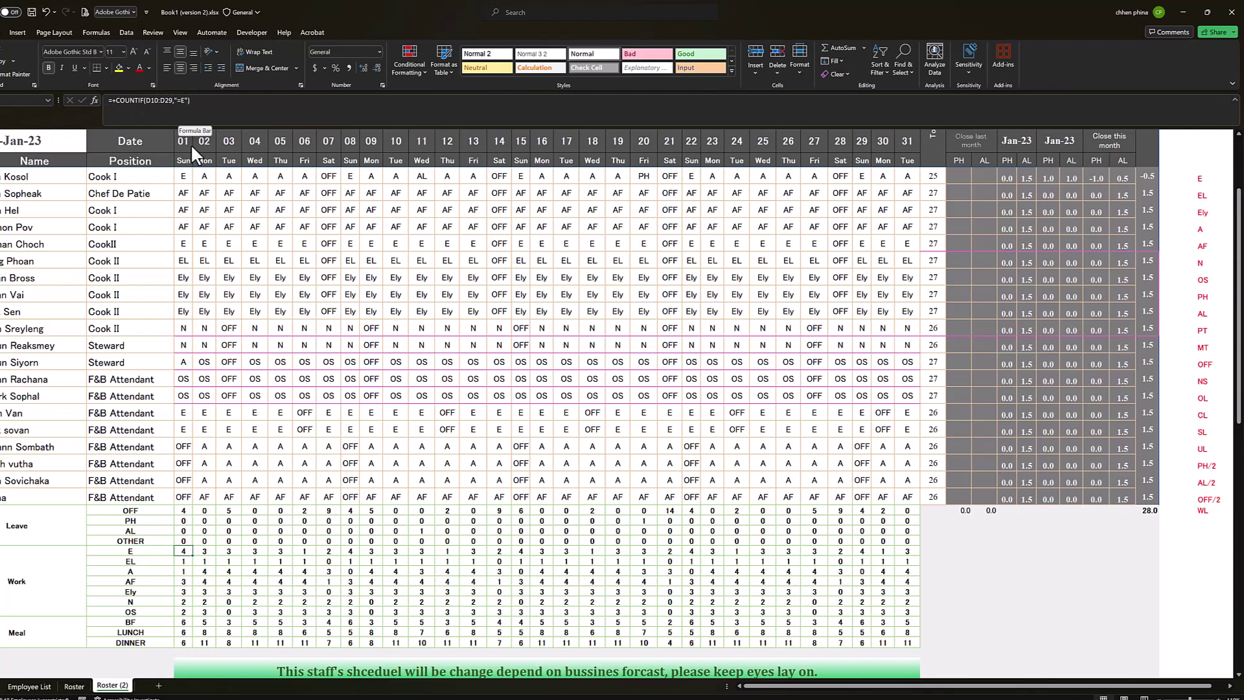
click(129, 552)
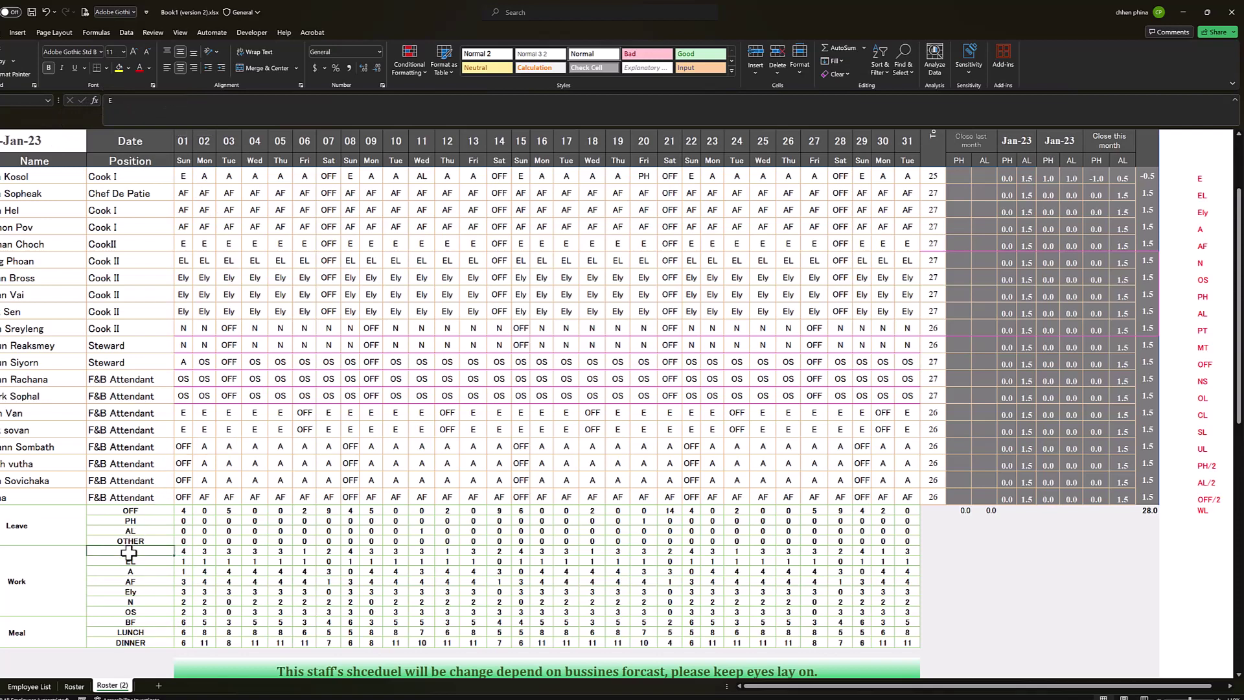
click(133, 562)
click(136, 572)
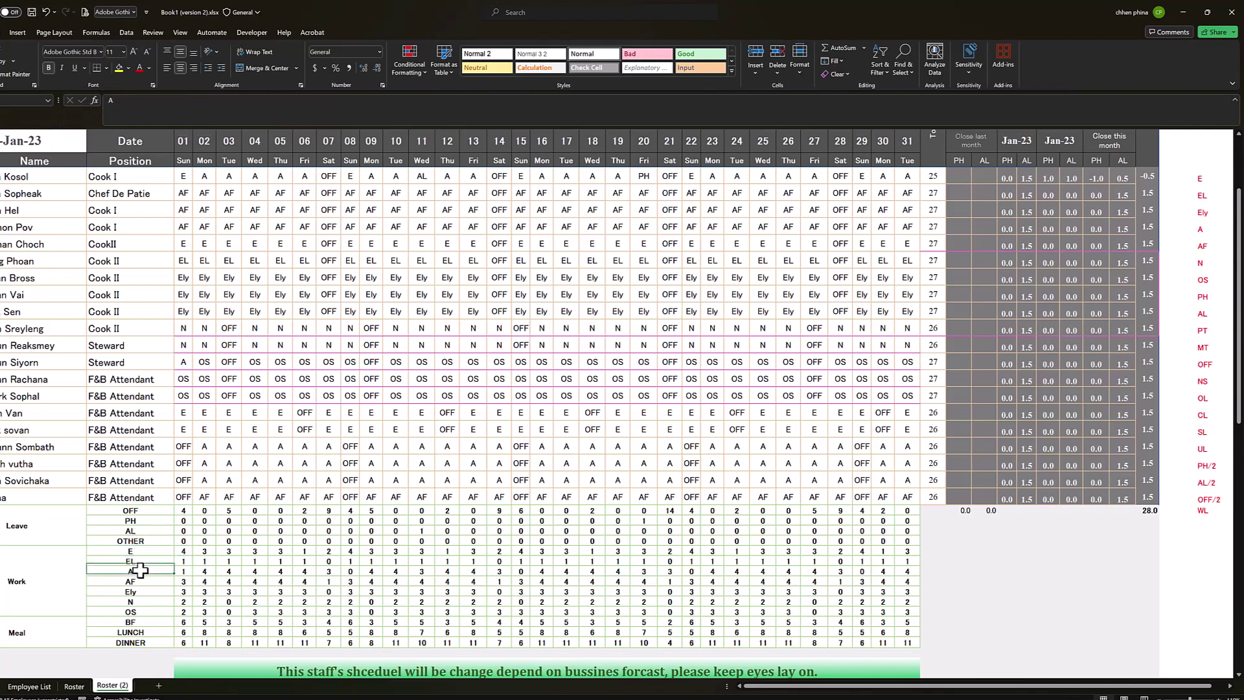
click(185, 552)
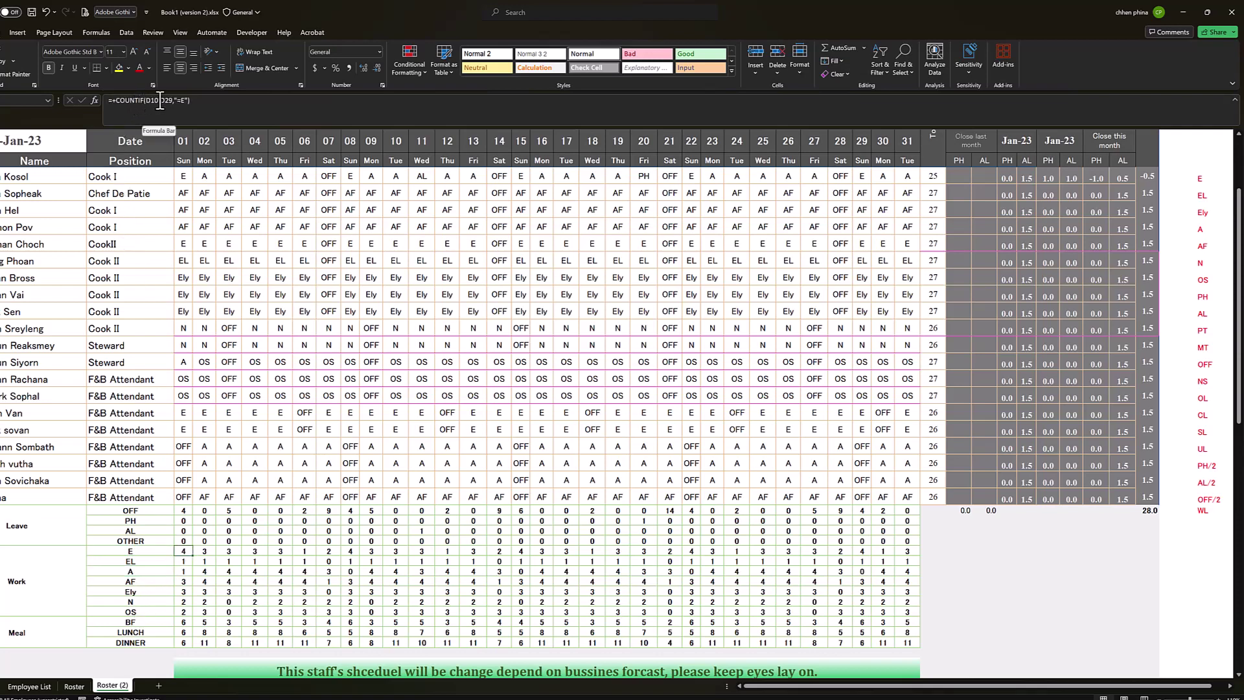
click(188, 561)
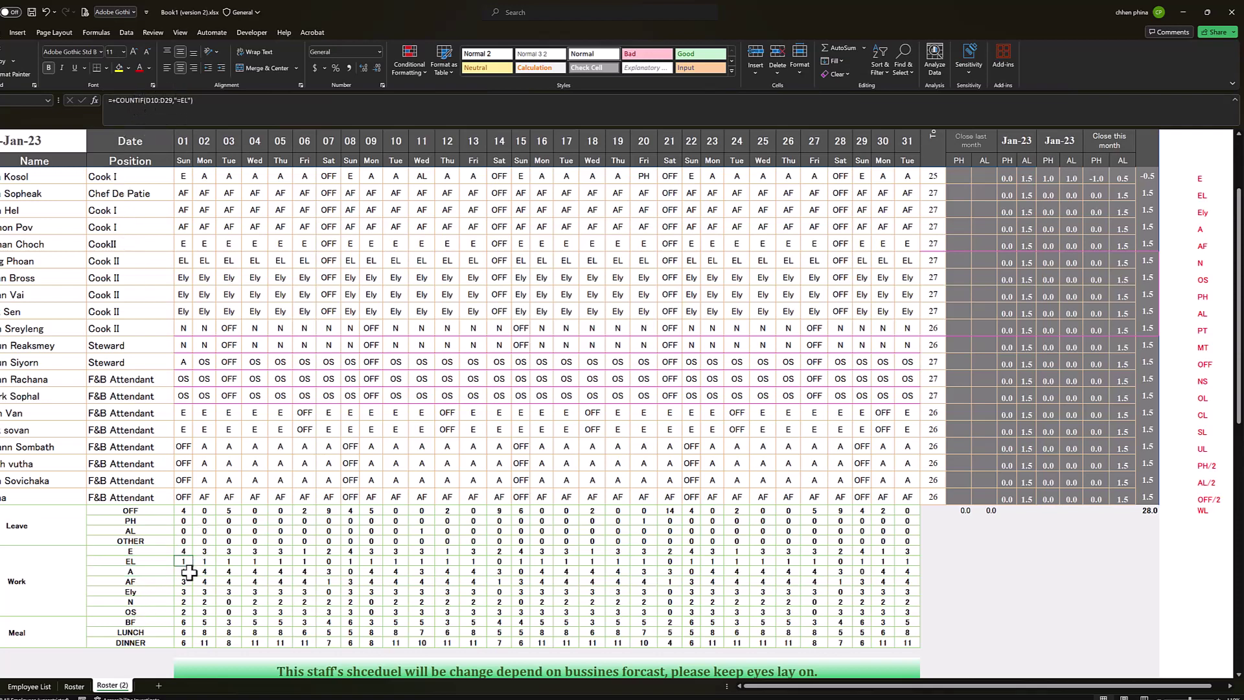
click(184, 572)
scroll(847, 592, down, 1)
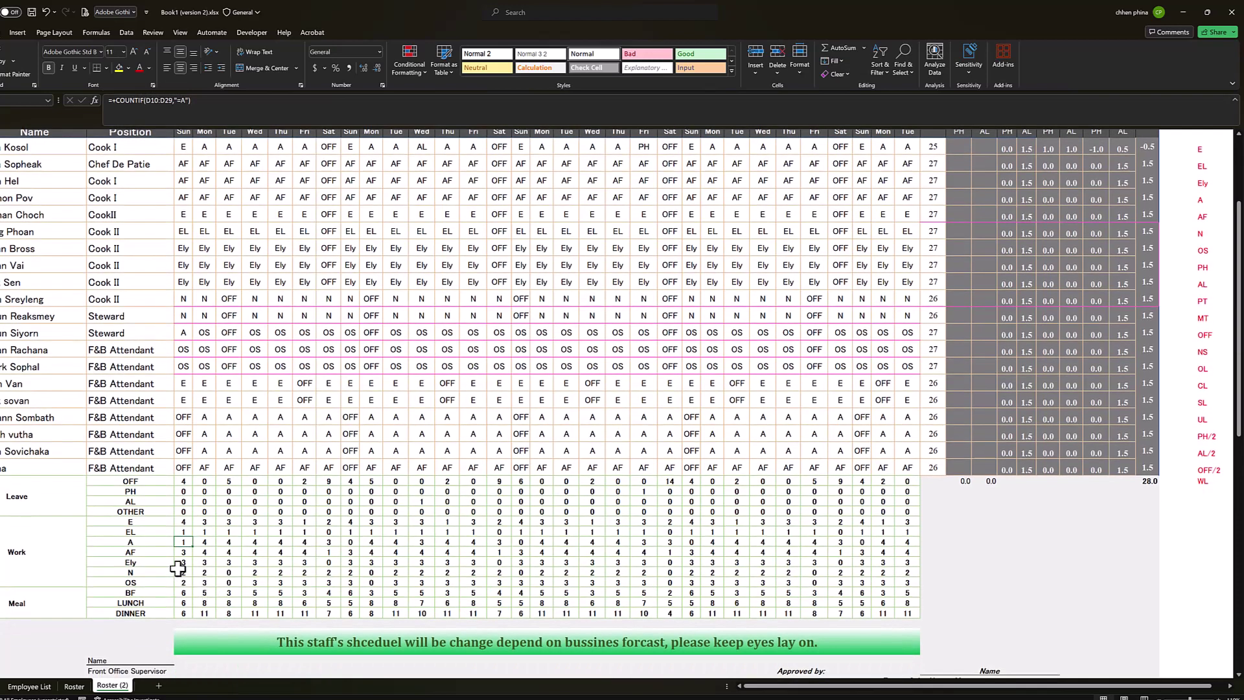
click(182, 593)
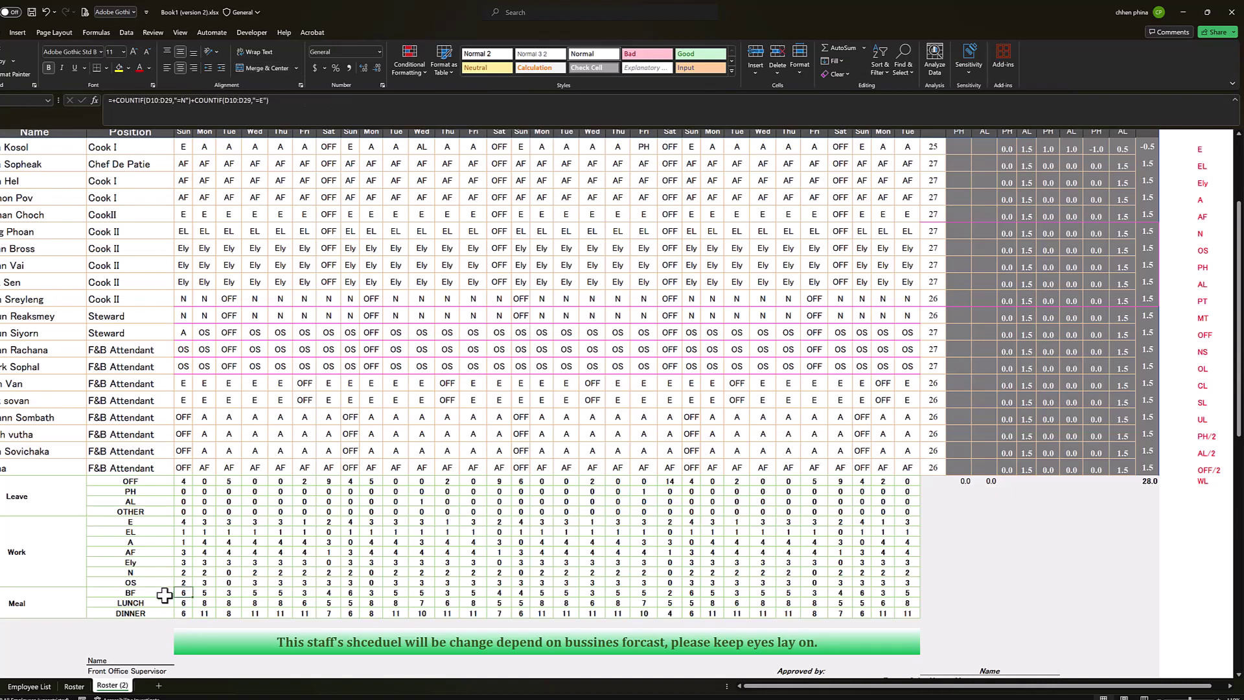
click(129, 592)
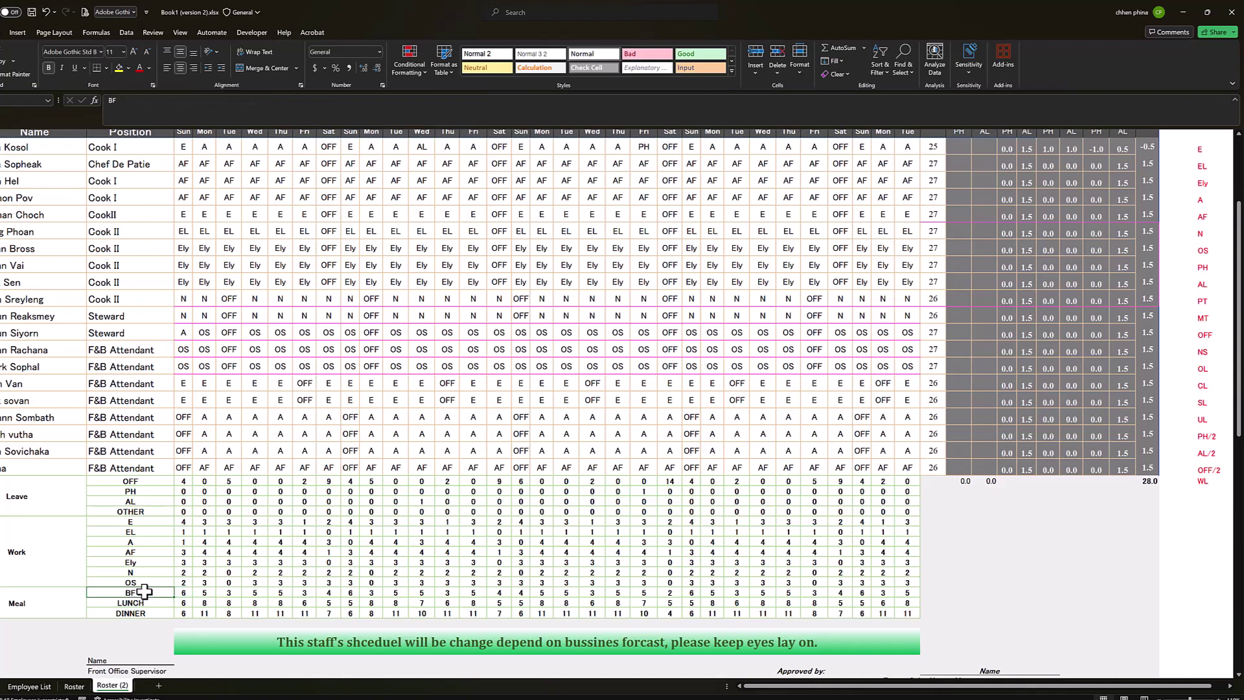
click(181, 594)
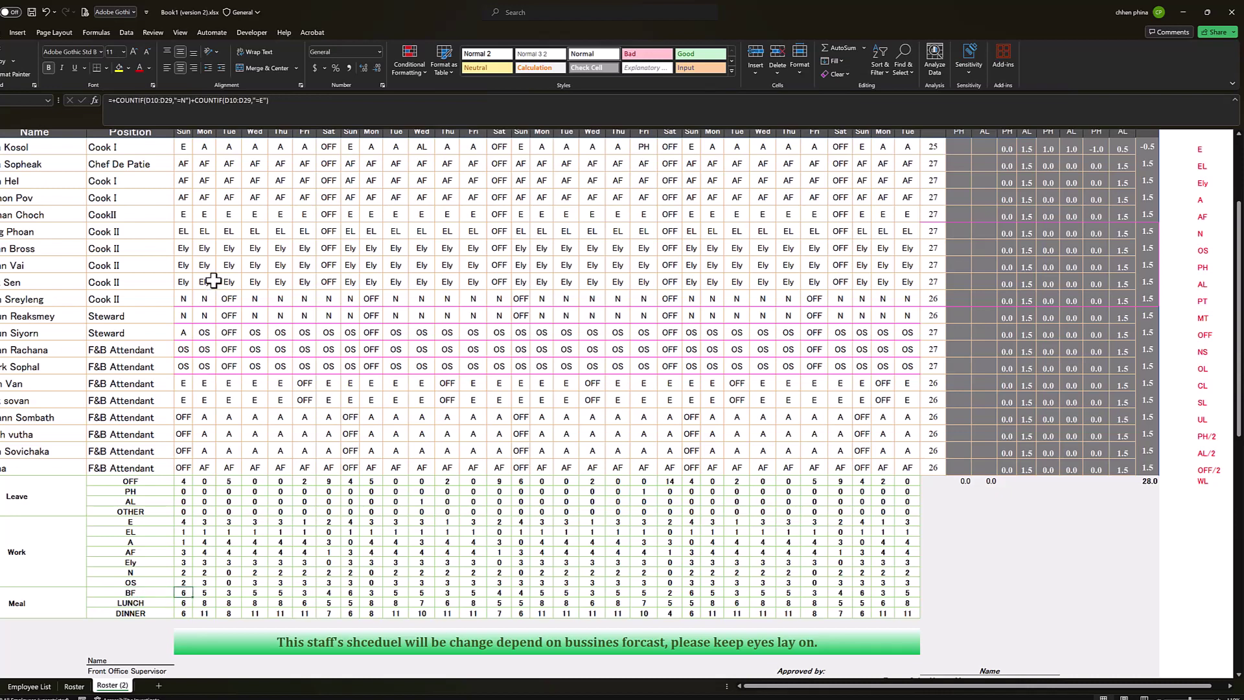
scroll(214, 279, up, 1)
scroll(96, 445, up, 1)
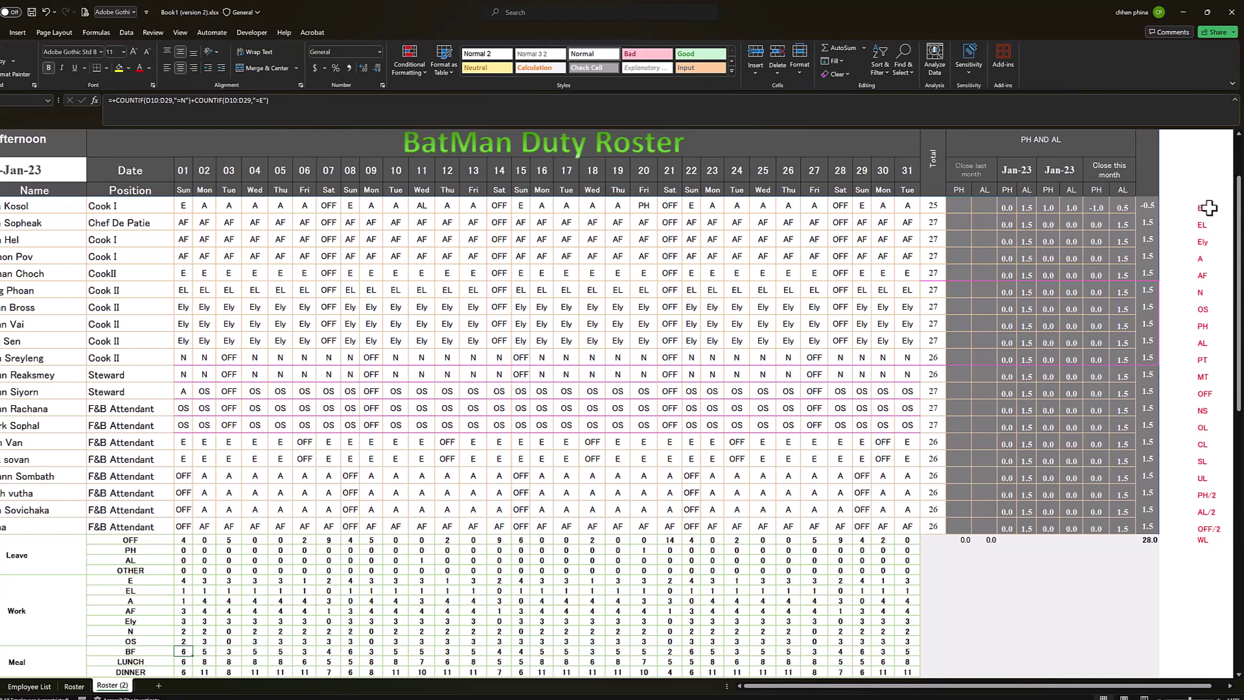
scroll(173, 674, down, 1)
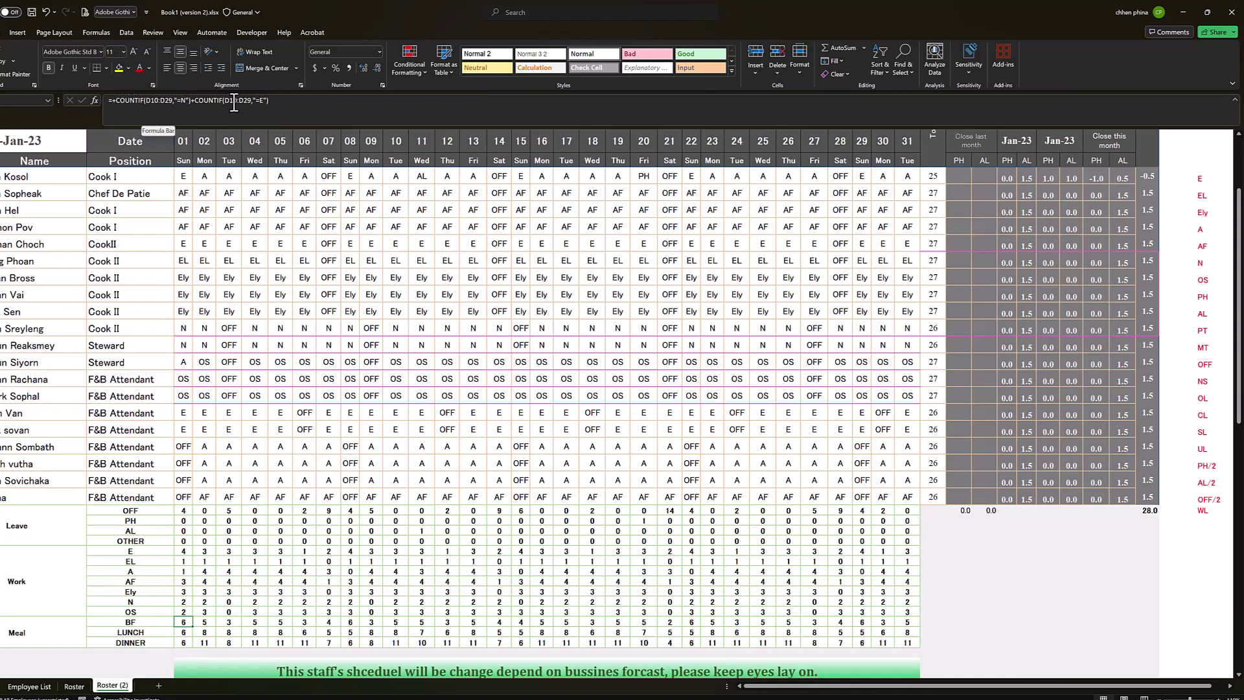
Review the COUNTIF terms in the day 01 BF formula
click(187, 103)
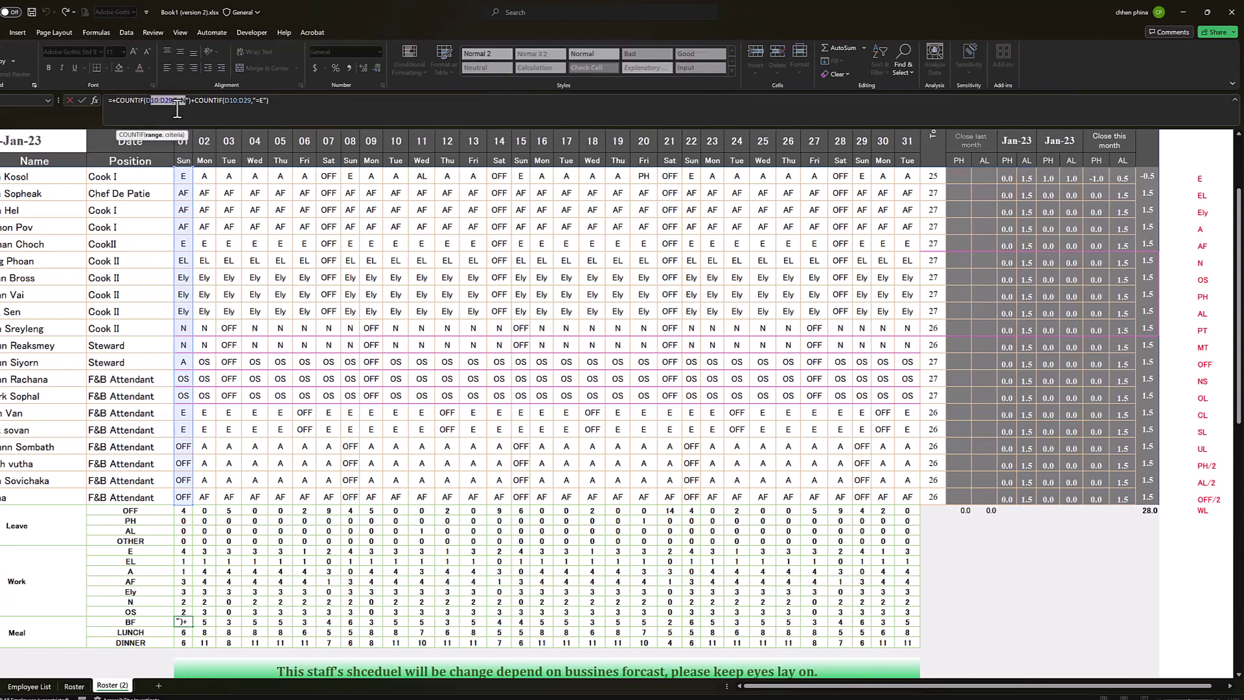
click(184, 102)
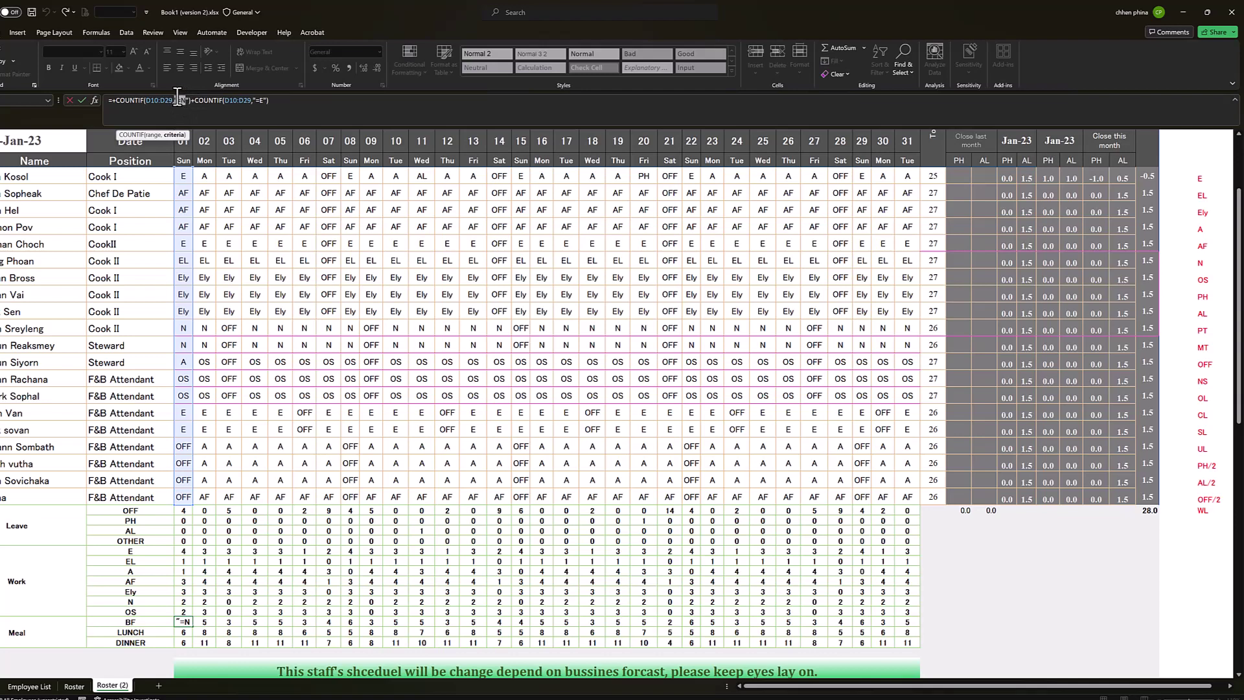
click(188, 102)
drag(195, 99, 124, 99)
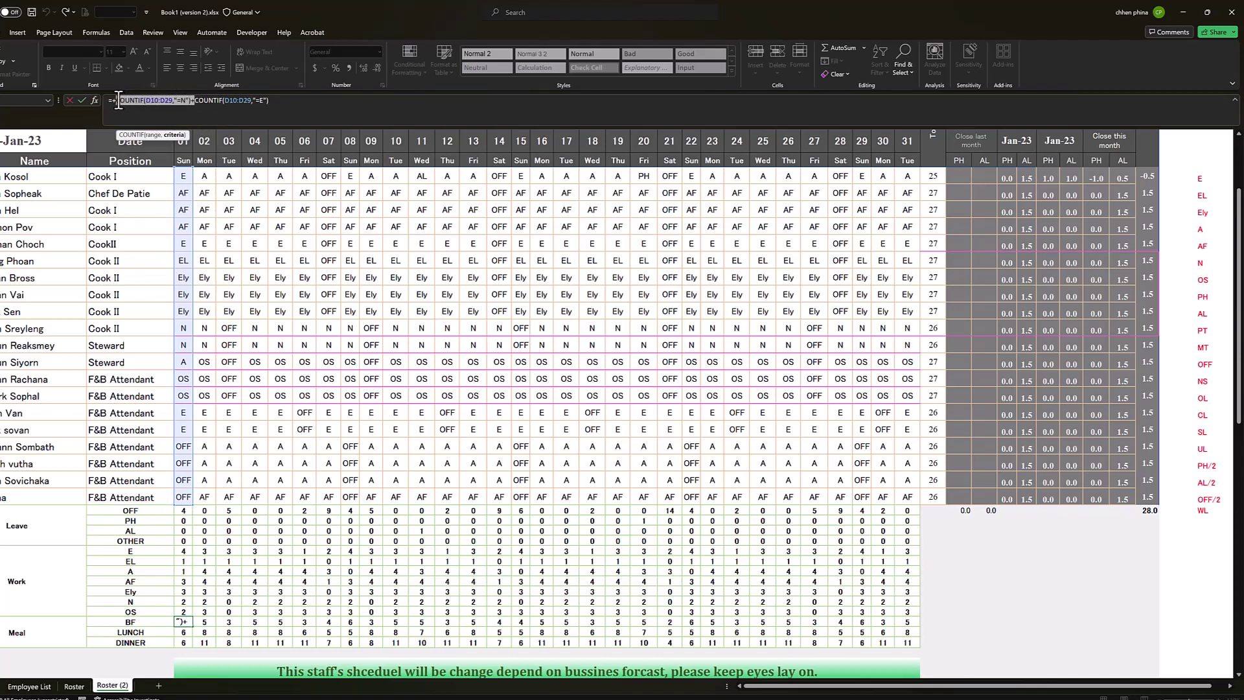
drag(285, 100, 210, 102)
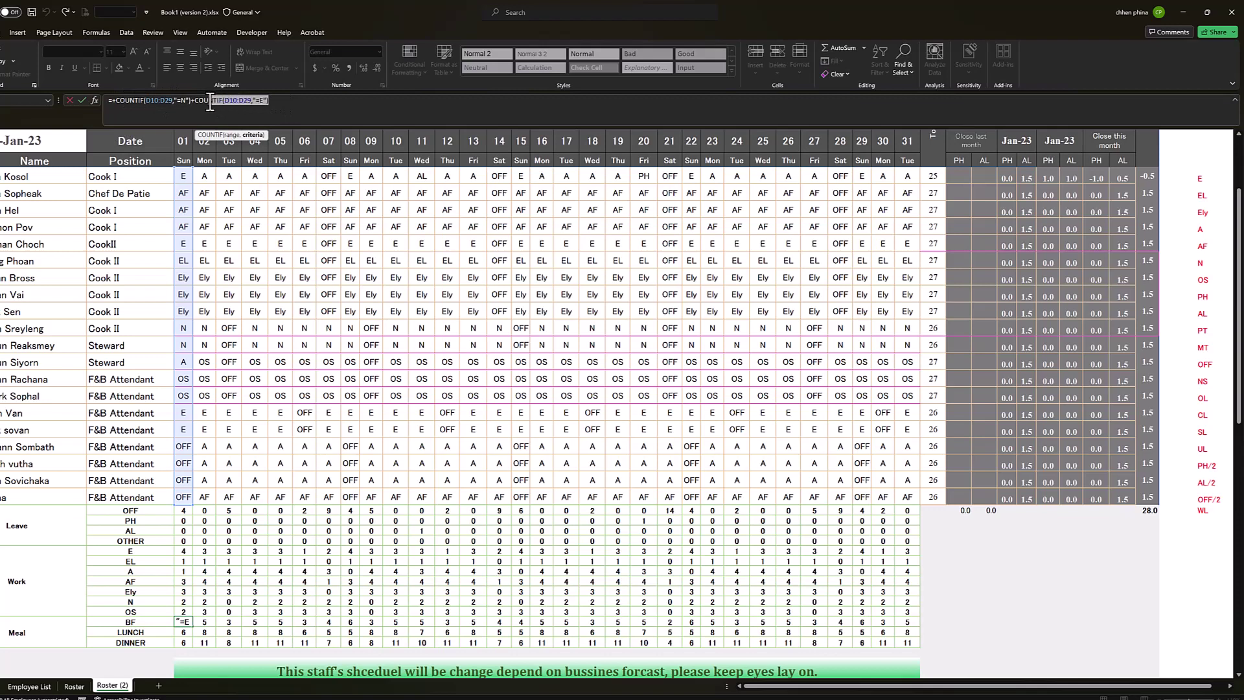
drag(271, 101, 197, 104)
drag(277, 102, 205, 104)
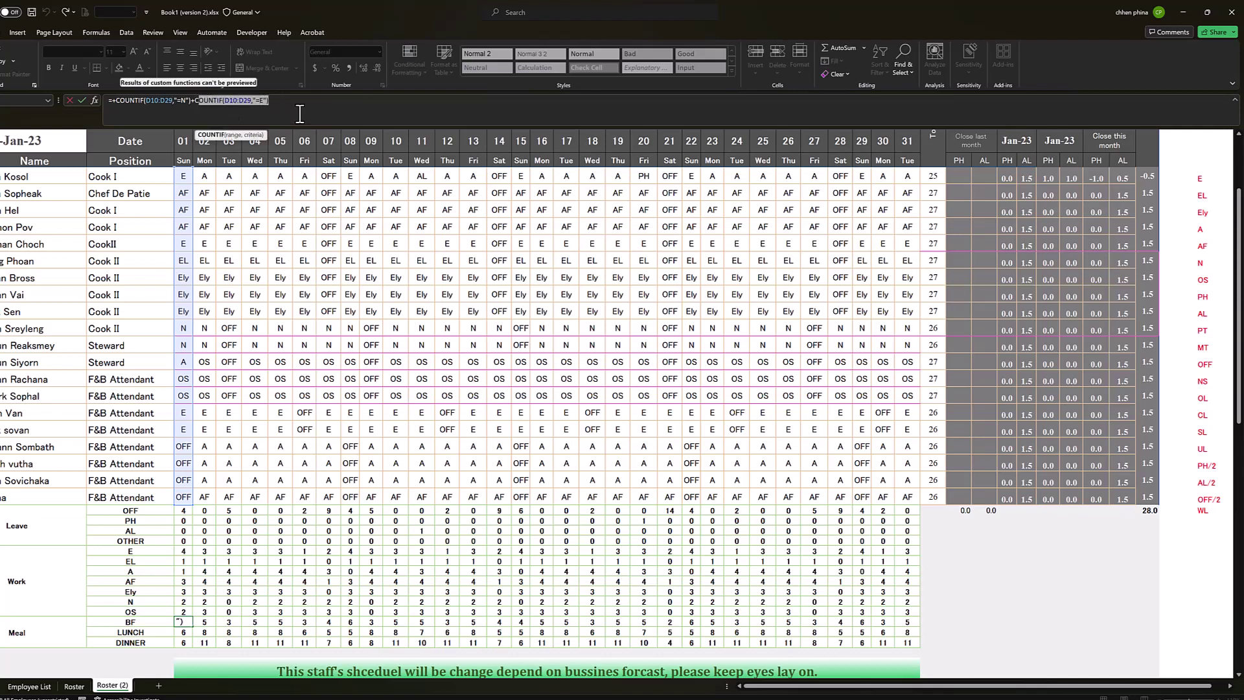
drag(269, 102, 99, 102)
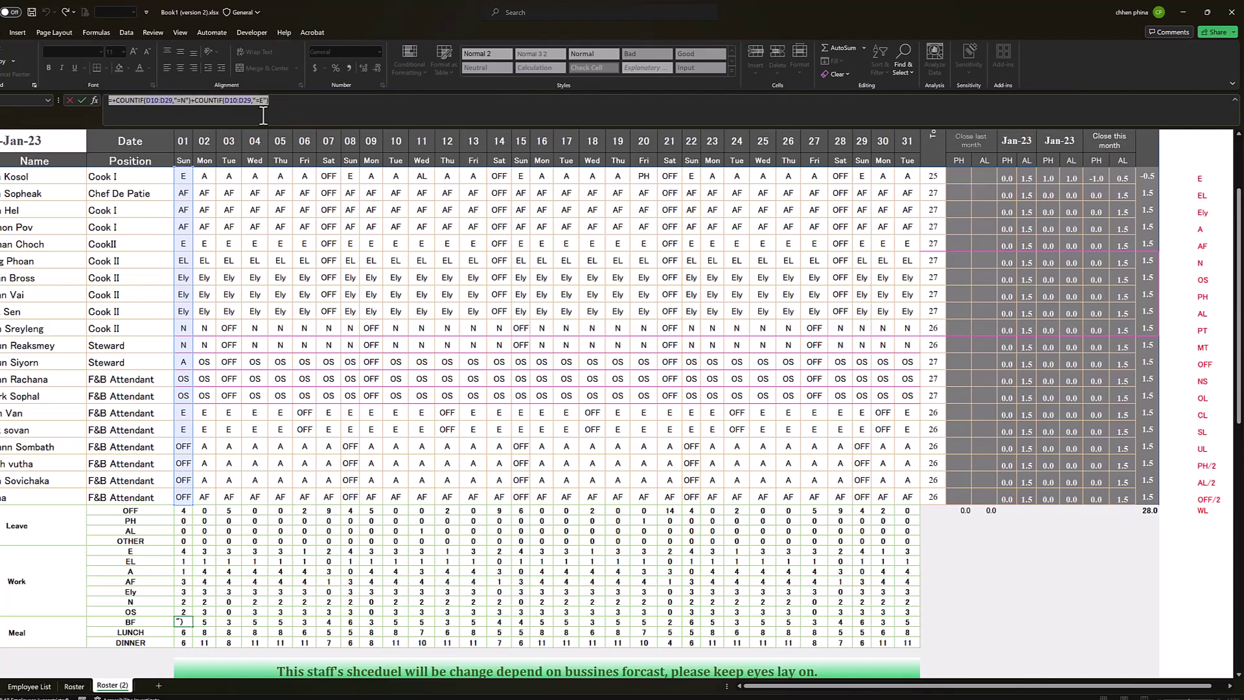
click(293, 101)
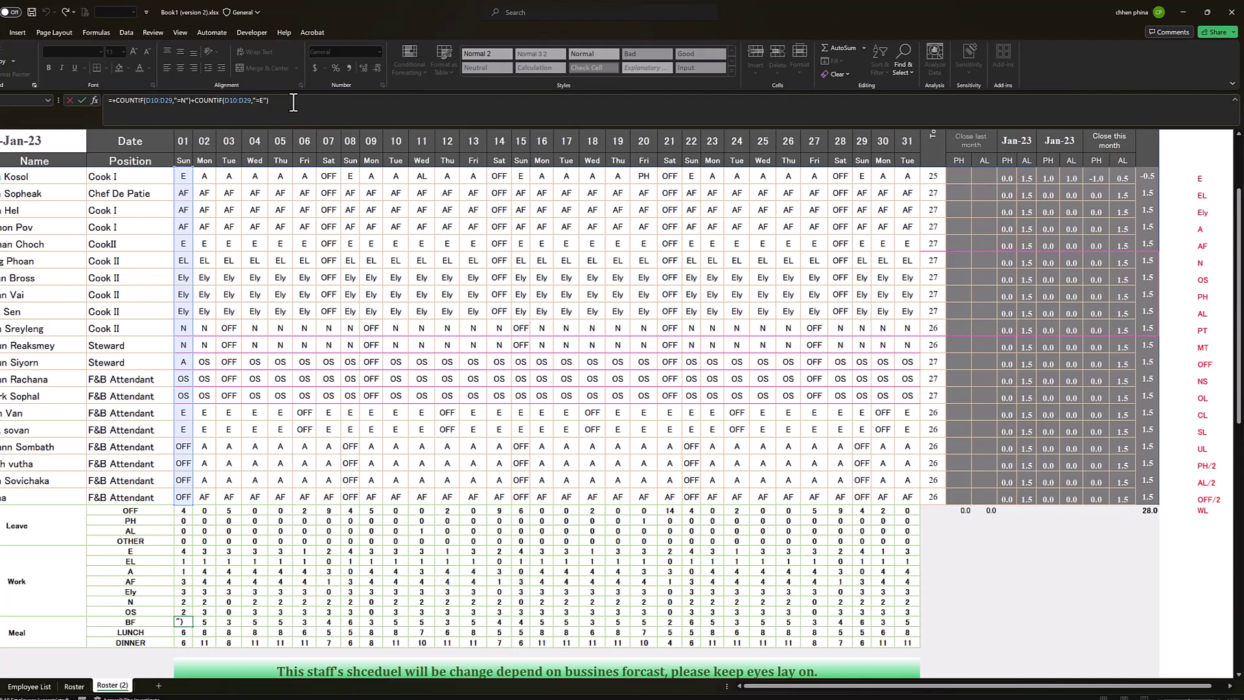
Change the second BF criterion to E, giving =COUNTIF(D10:D29,"=N")+COUNTIF(D10:D29,"=E")
double_click(182, 102)
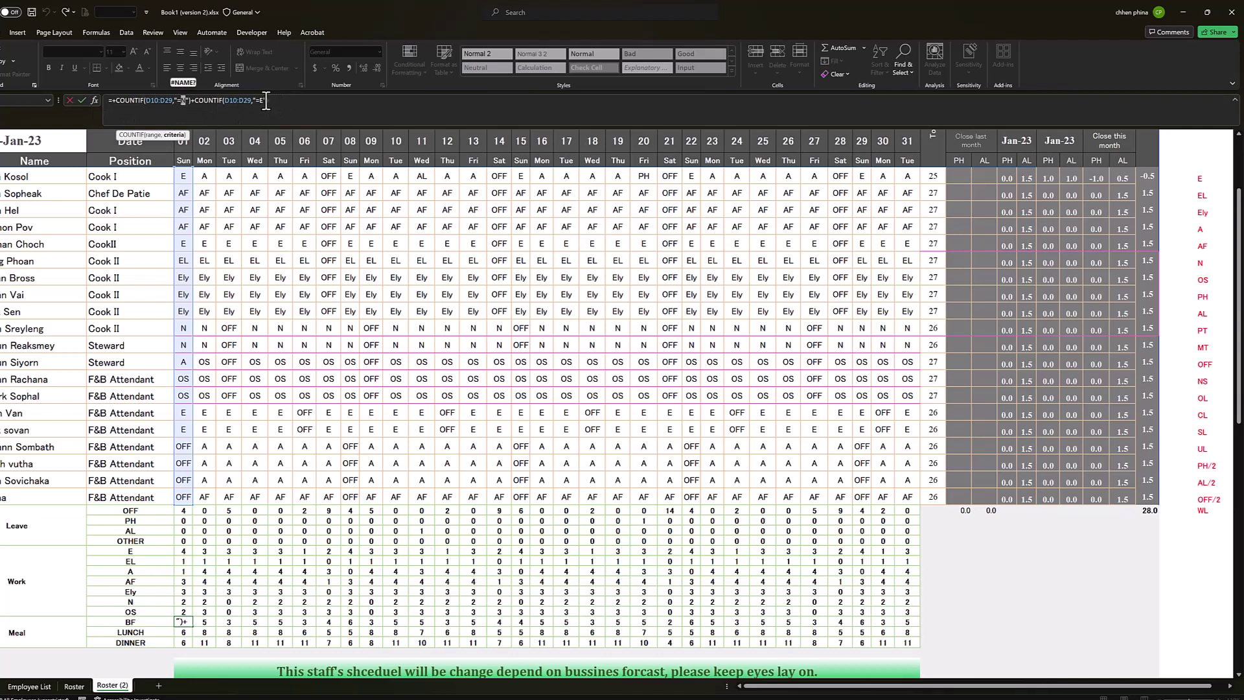
text(E)
drag(298, 102, 104, 102)
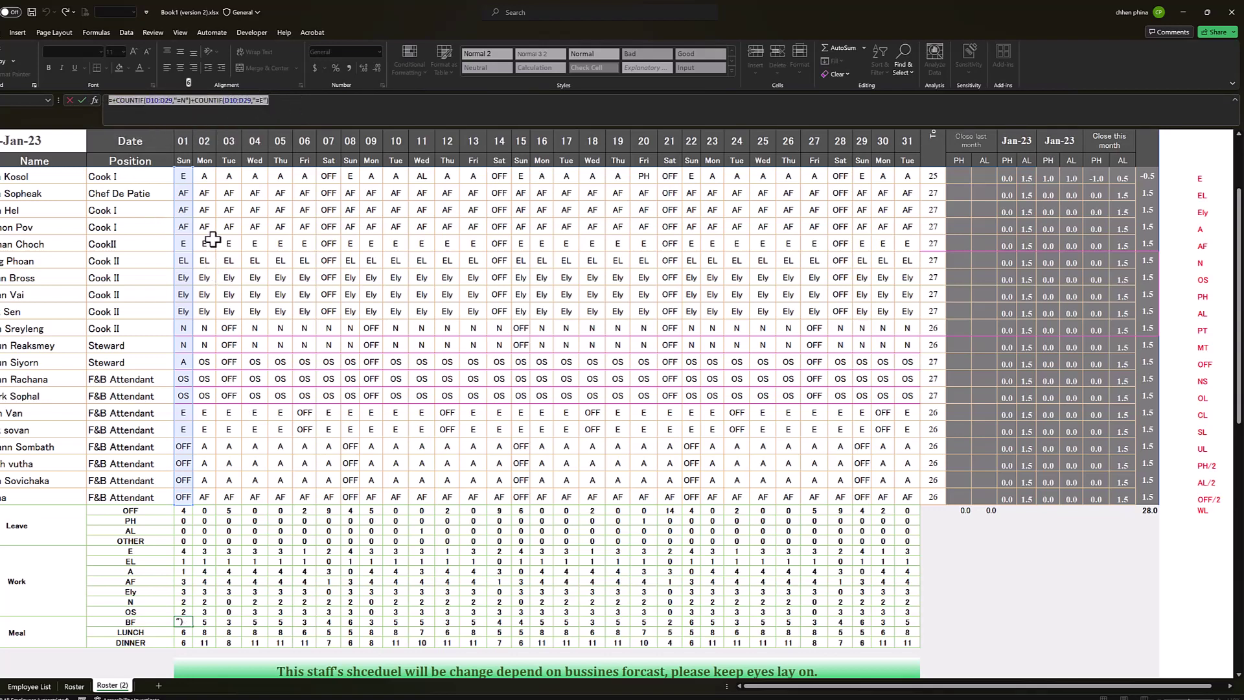
key(Return)
Check the day 01 shift codes in D10:D29, including the EL and Ely entries
scroll(205, 225, up, 1)
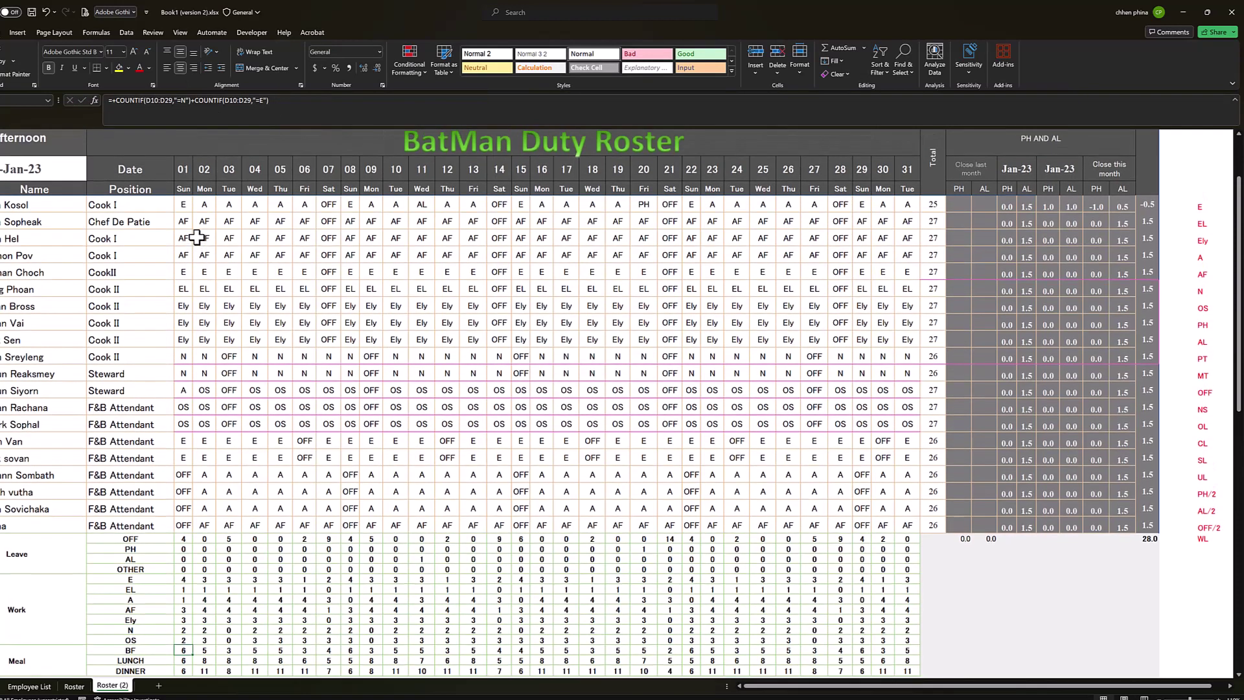
click(184, 292)
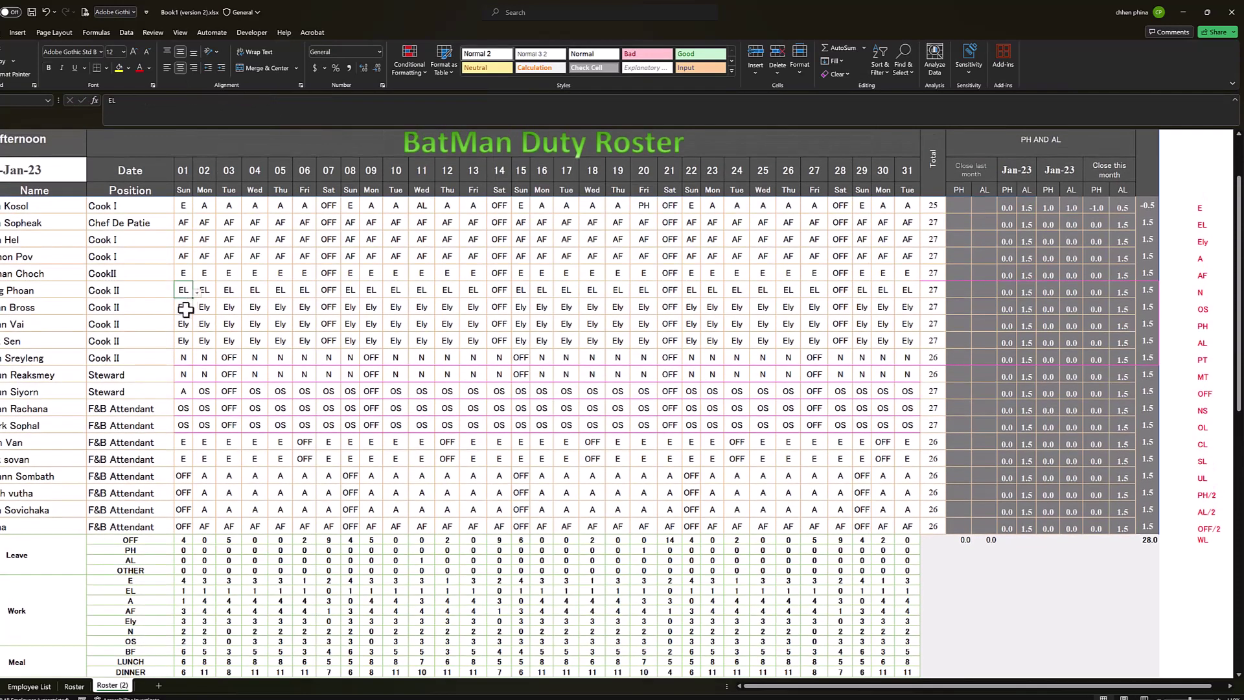
click(185, 306)
click(180, 206)
drag(180, 206, 183, 526)
scroll(174, 564, down, 2)
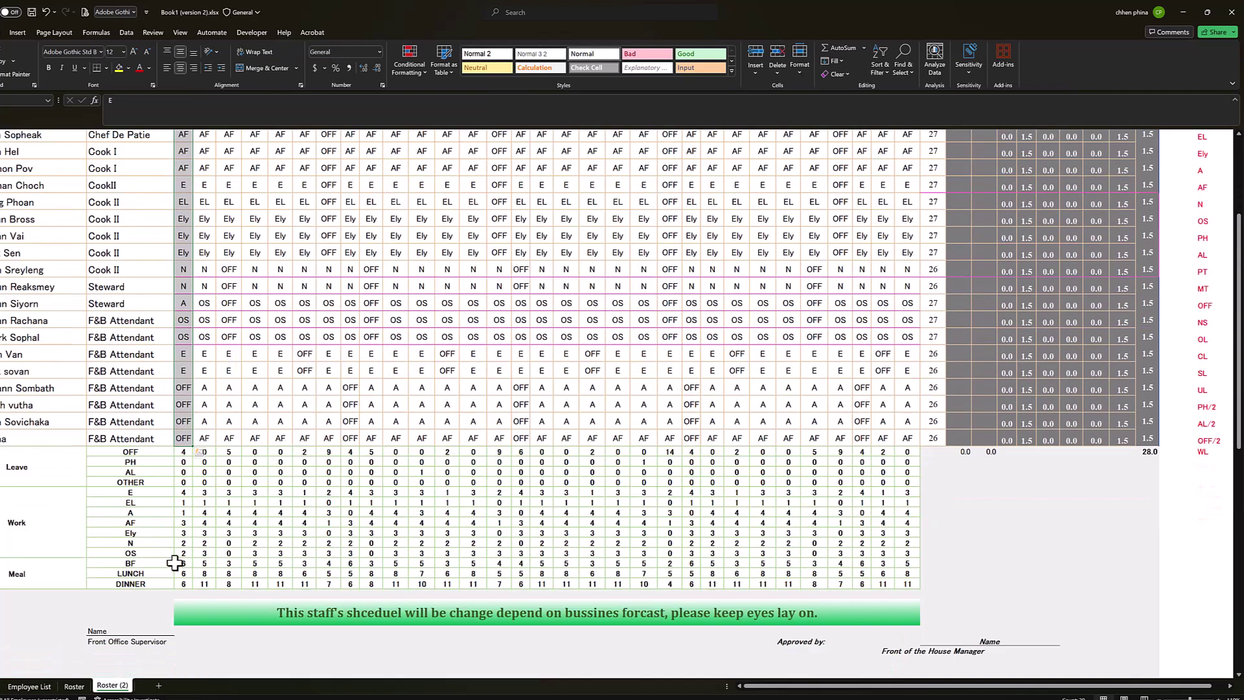
Set the three COUNTIF criteria in the day 01 LUNCH formula to E, EL and A
click(183, 574)
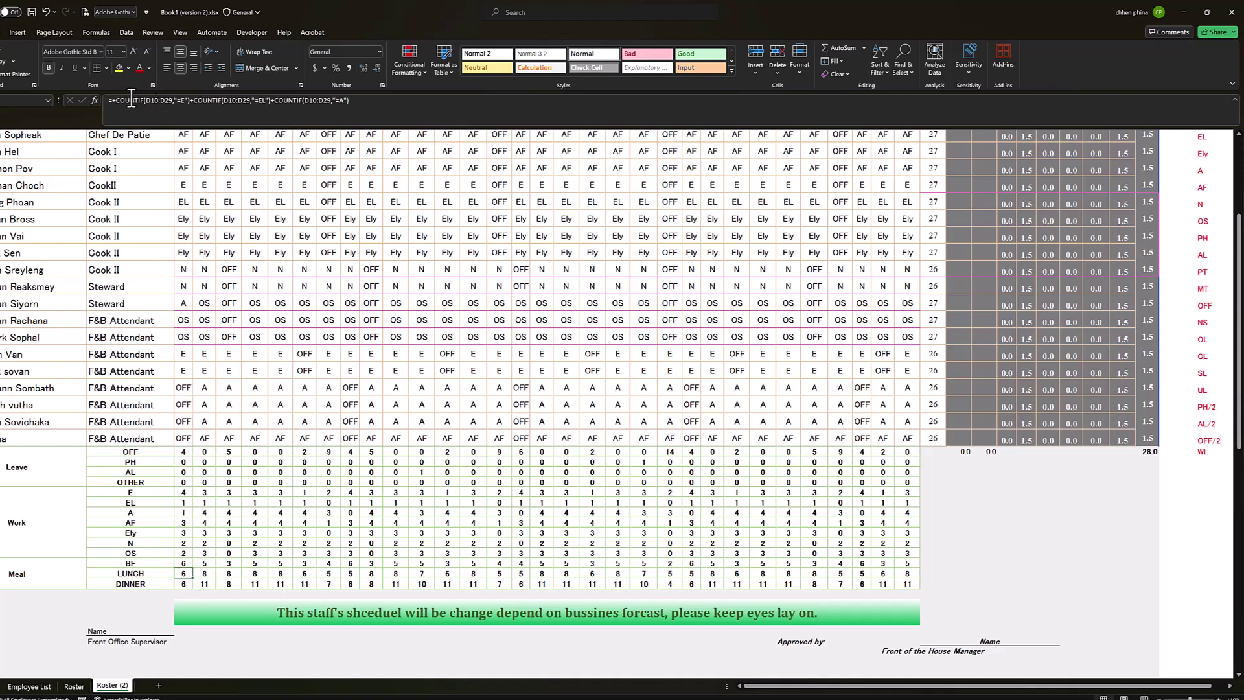
drag(192, 101, 109, 100)
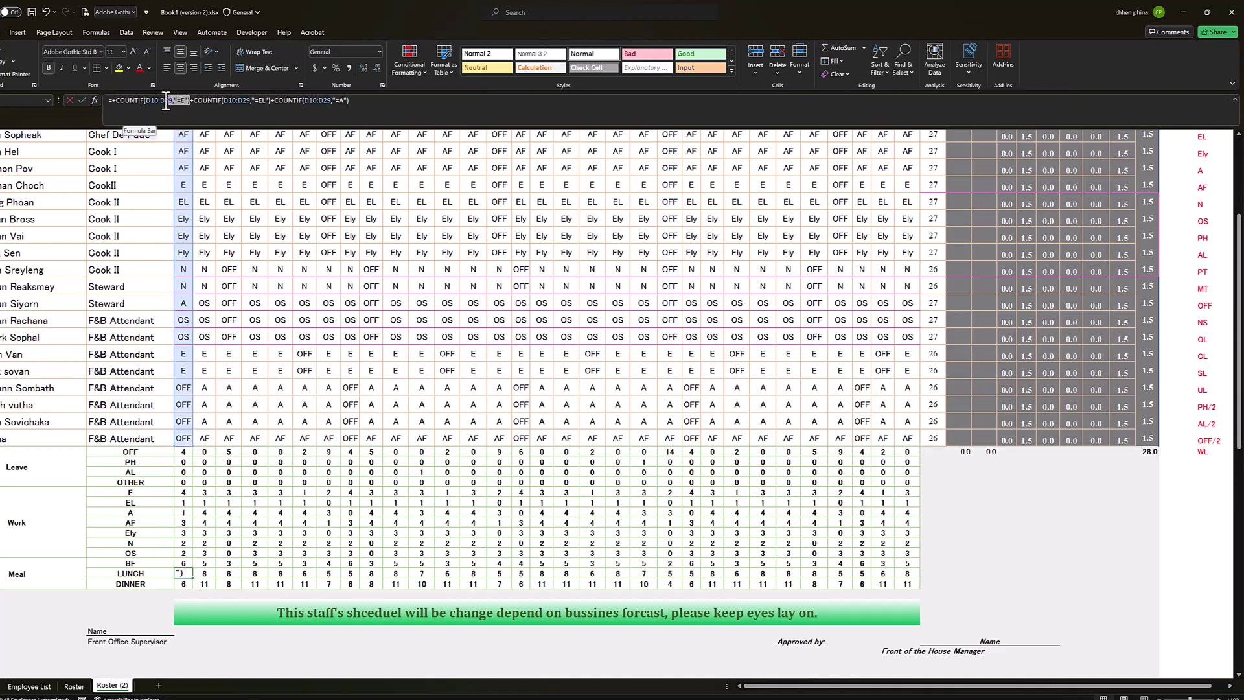
click(349, 108)
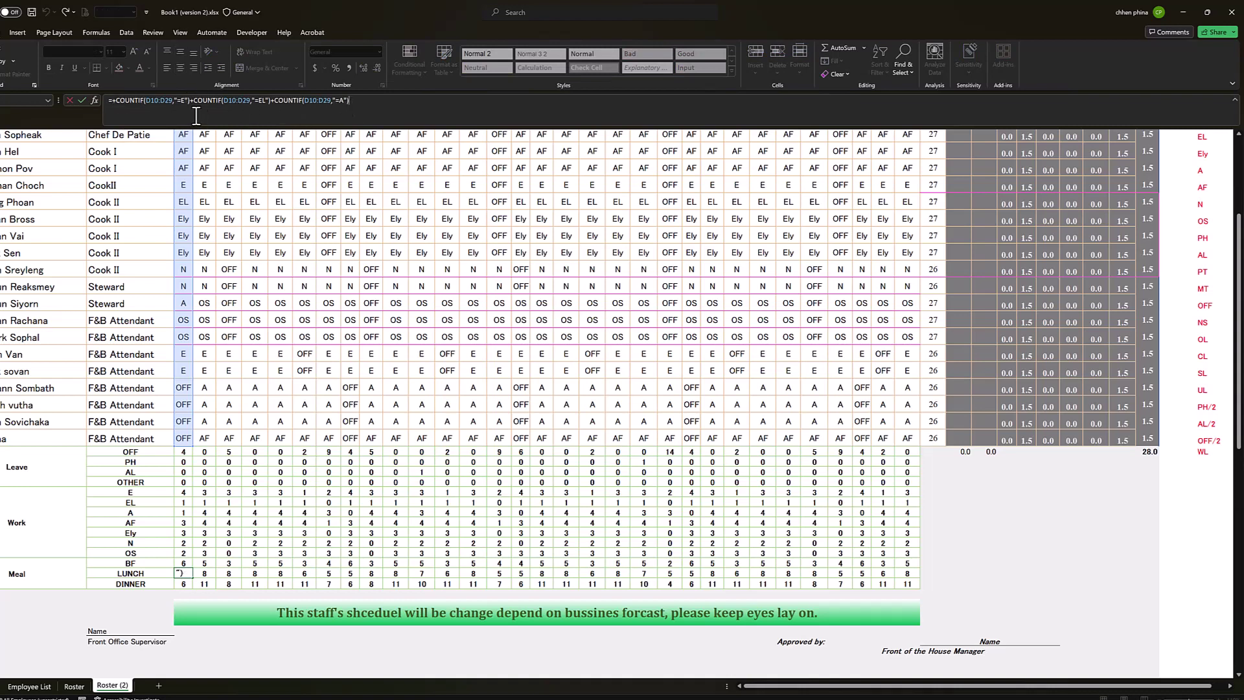
drag(181, 101, 125, 100)
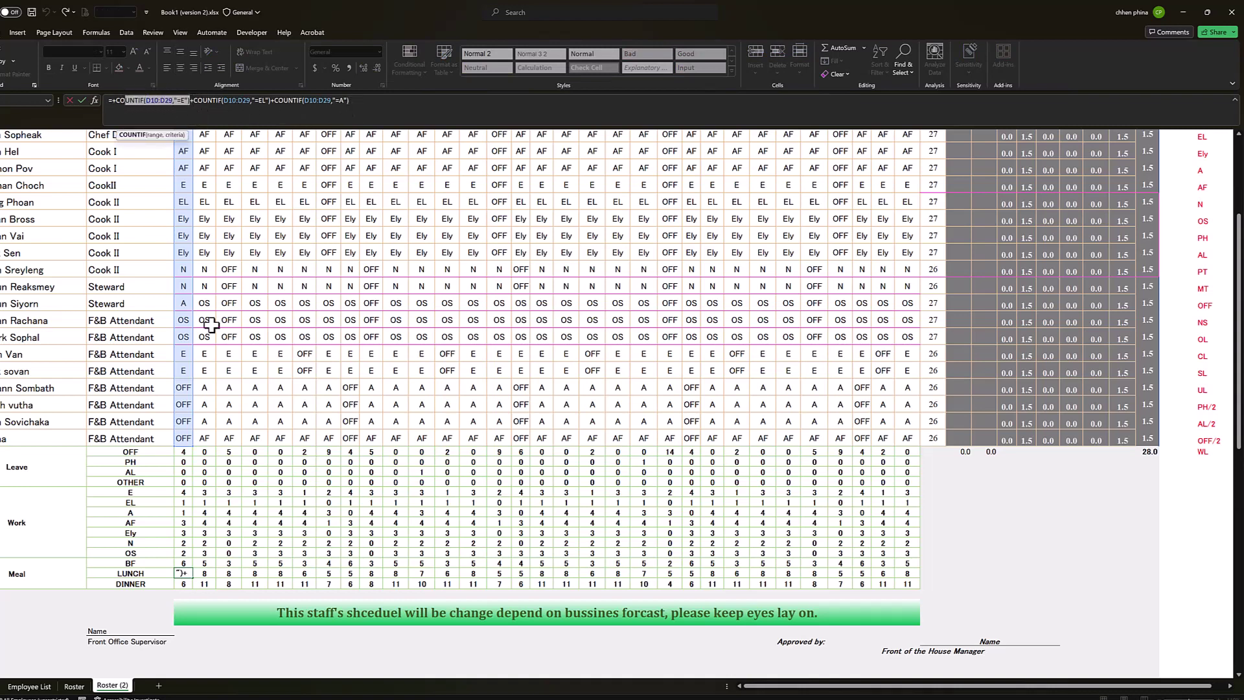
scroll(208, 322, up, 1)
scroll(188, 180, up, 1)
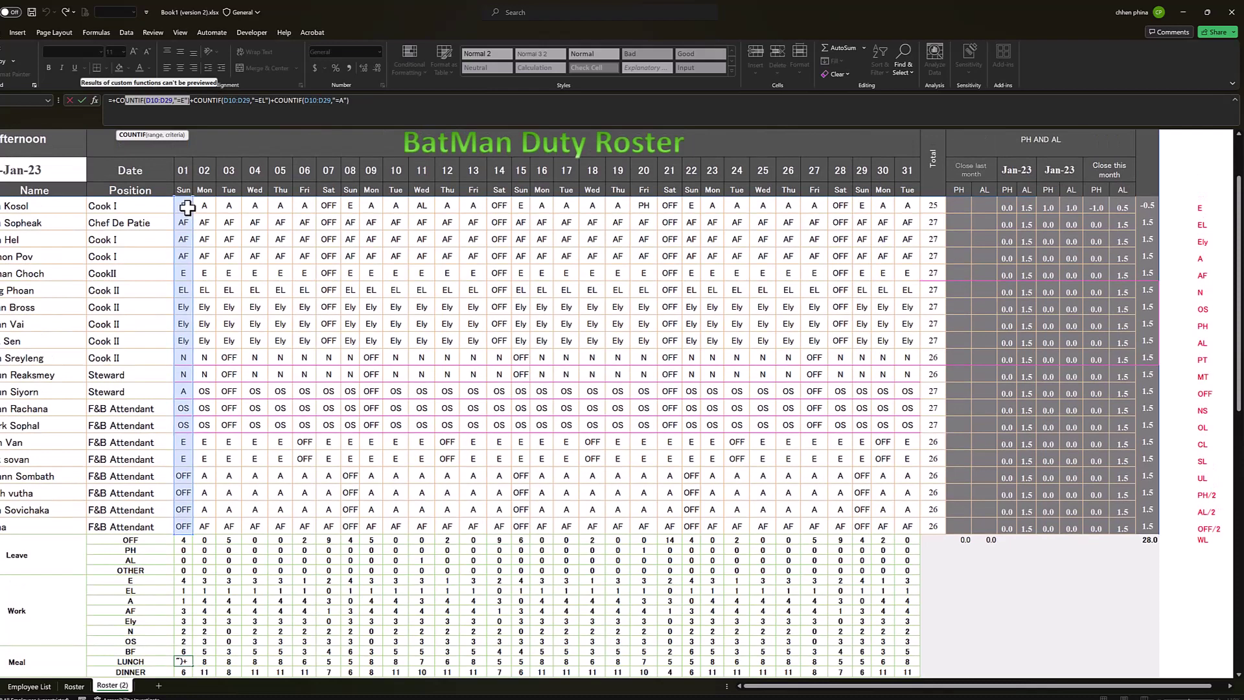
click(192, 102)
mouse_move(147, 102)
mouse_down()
mouse_move(178, 103)
mouse_move(119, 101)
mouse_up()
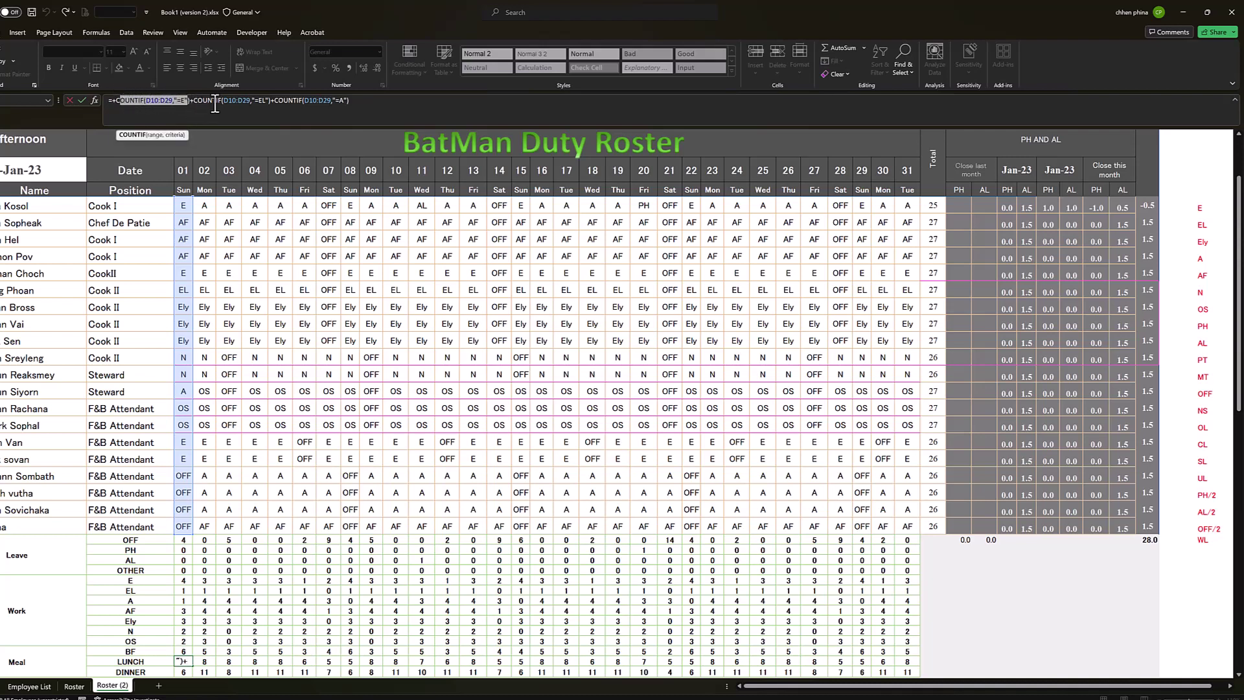
drag(269, 102, 253, 103)
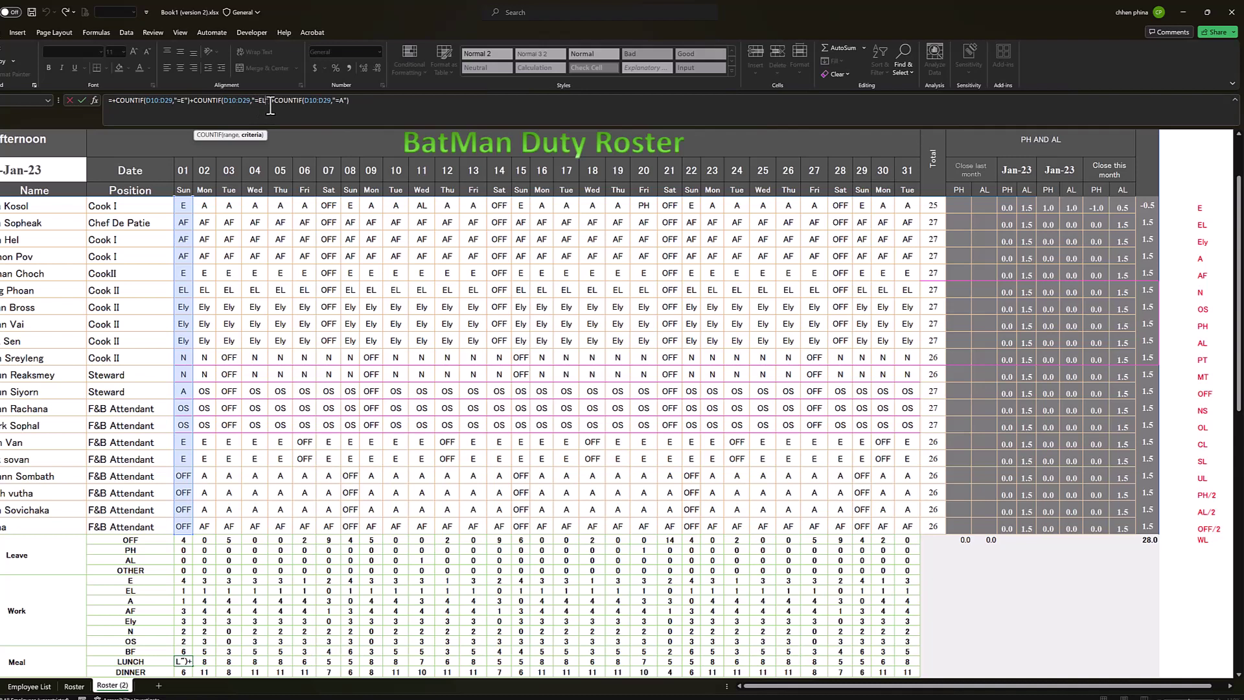
text()+)
drag(350, 102, 334, 103)
Add the closing parenthesis so the LUNCH formula sums the E, EL and A counts
click(372, 101)
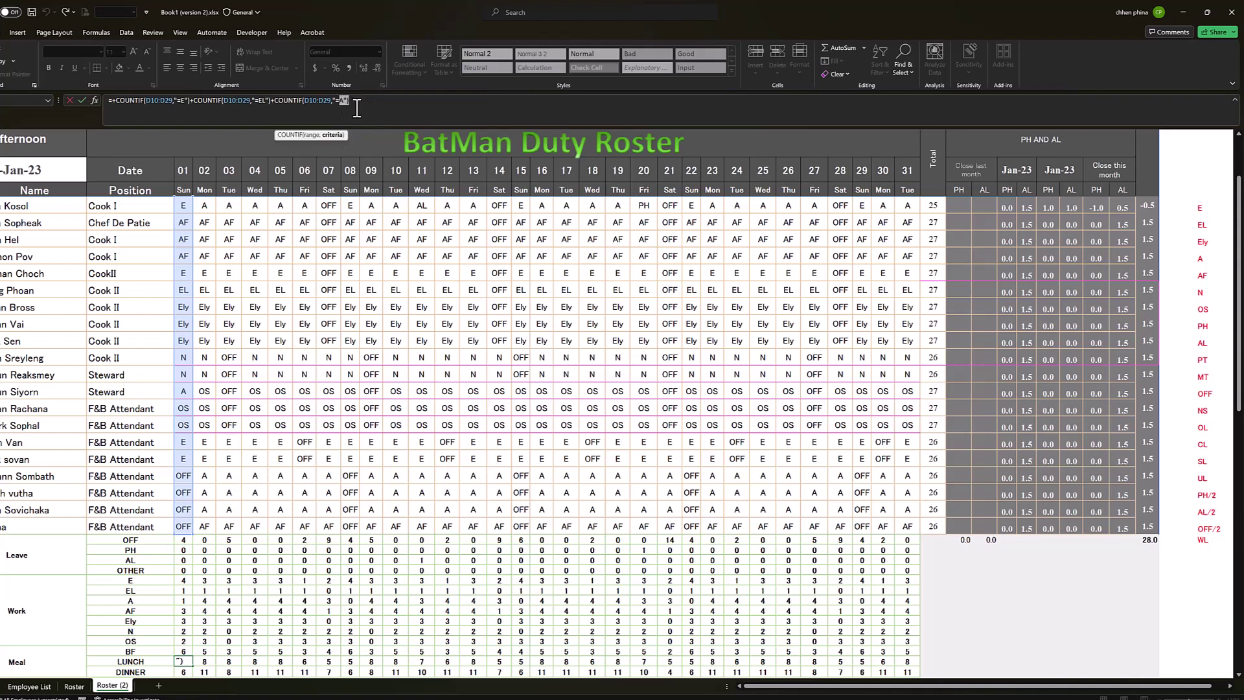
text())
click(265, 101)
click(364, 103)
scroll(217, 536, down, 1)
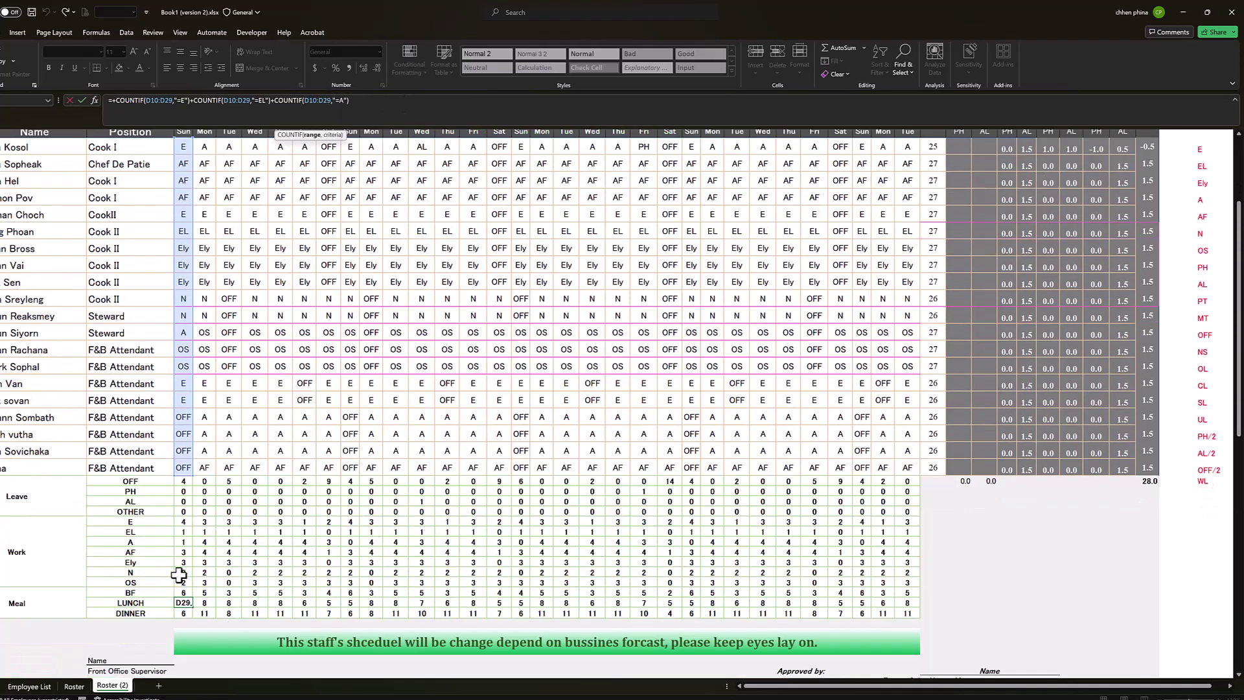
scroll(179, 574, up, 1)
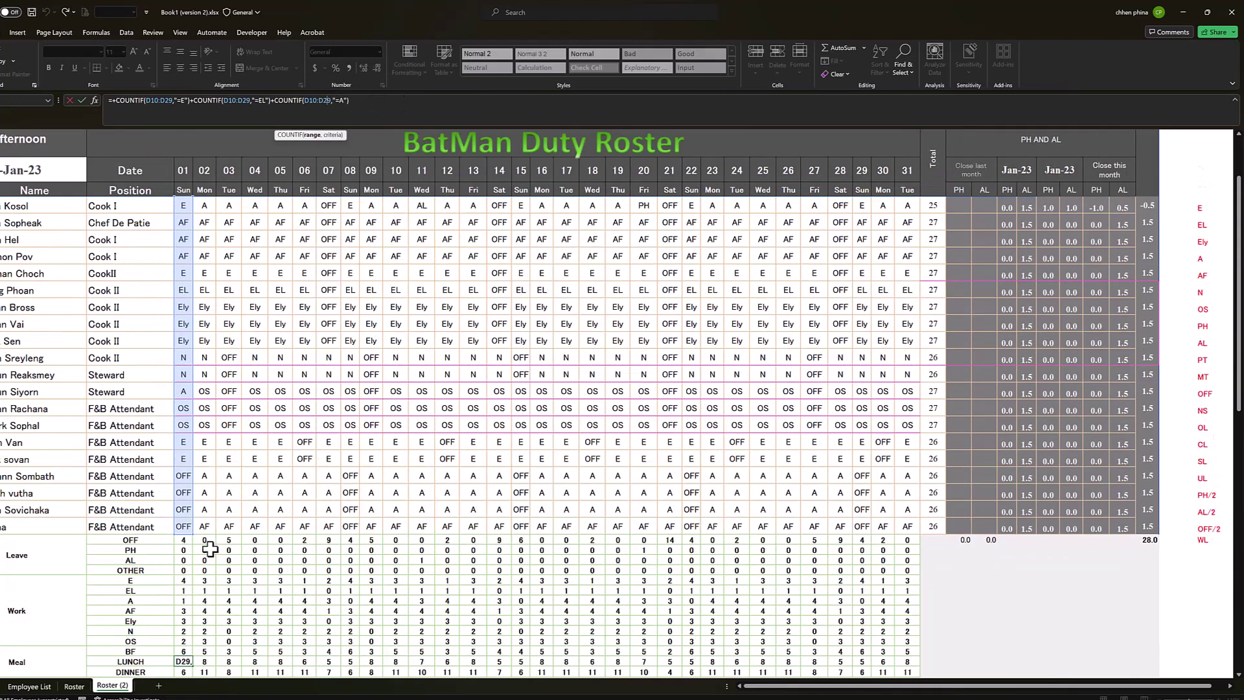
scroll(209, 549, down, 1)
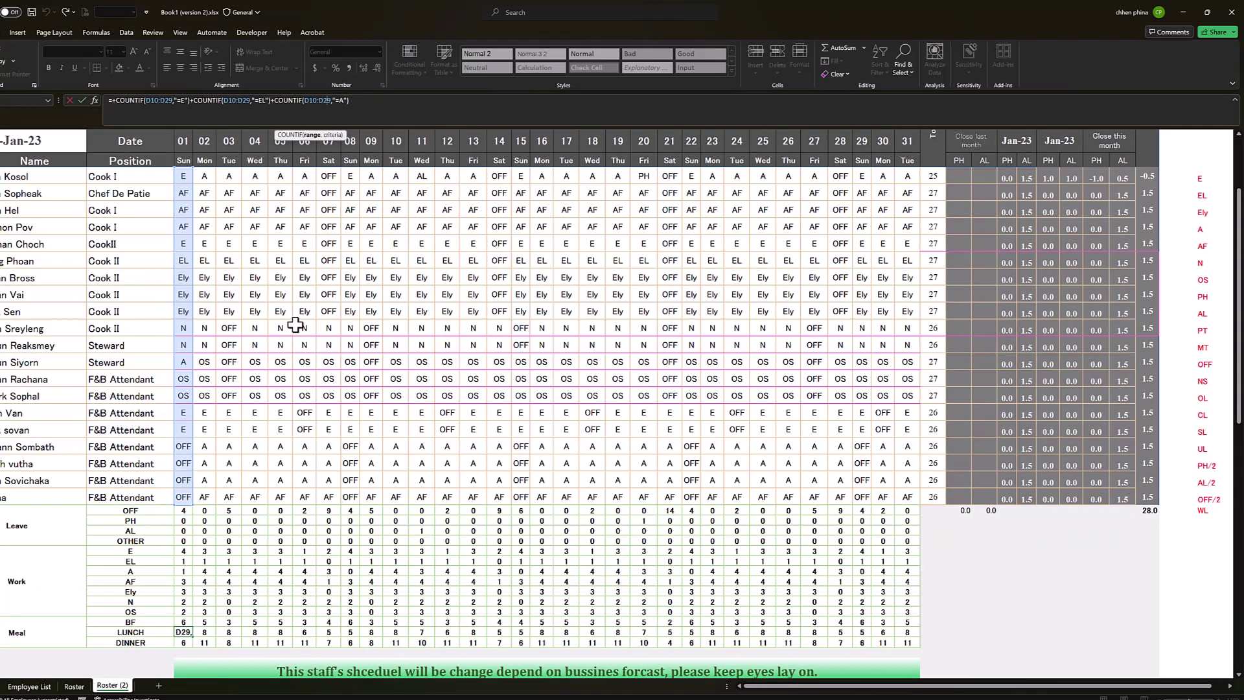
scroll(407, 194, up, 1)
drag(349, 100, 106, 98)
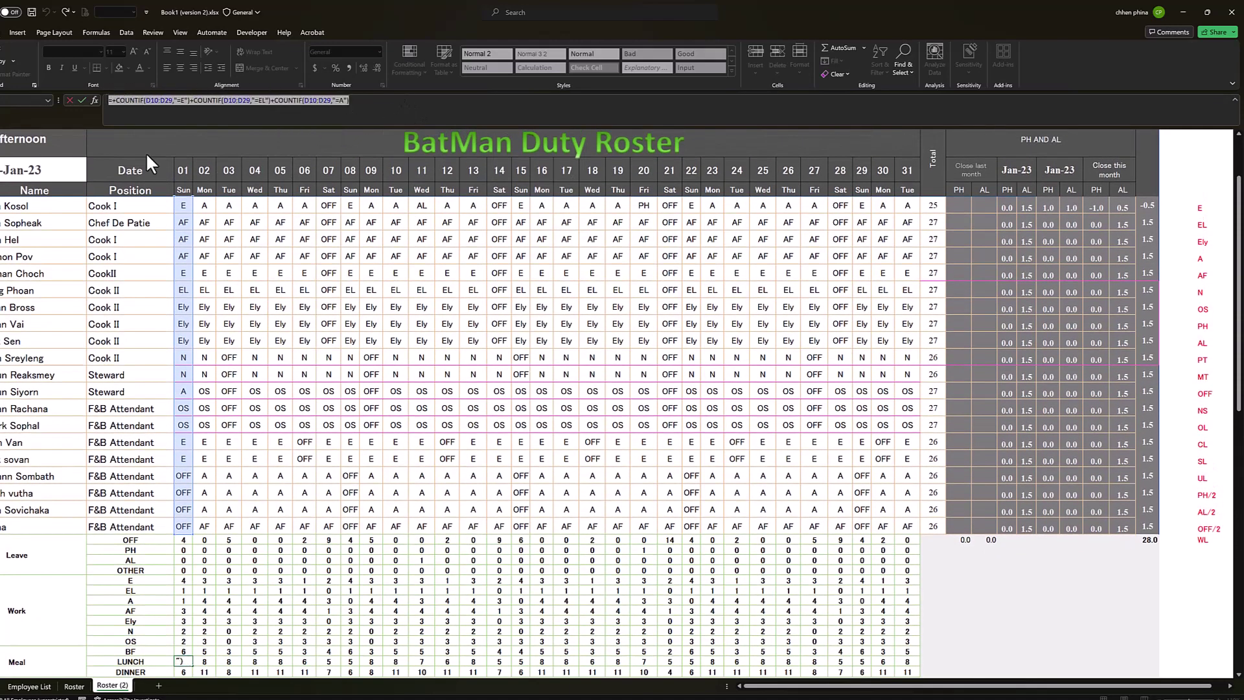
scroll(230, 554, down, 3)
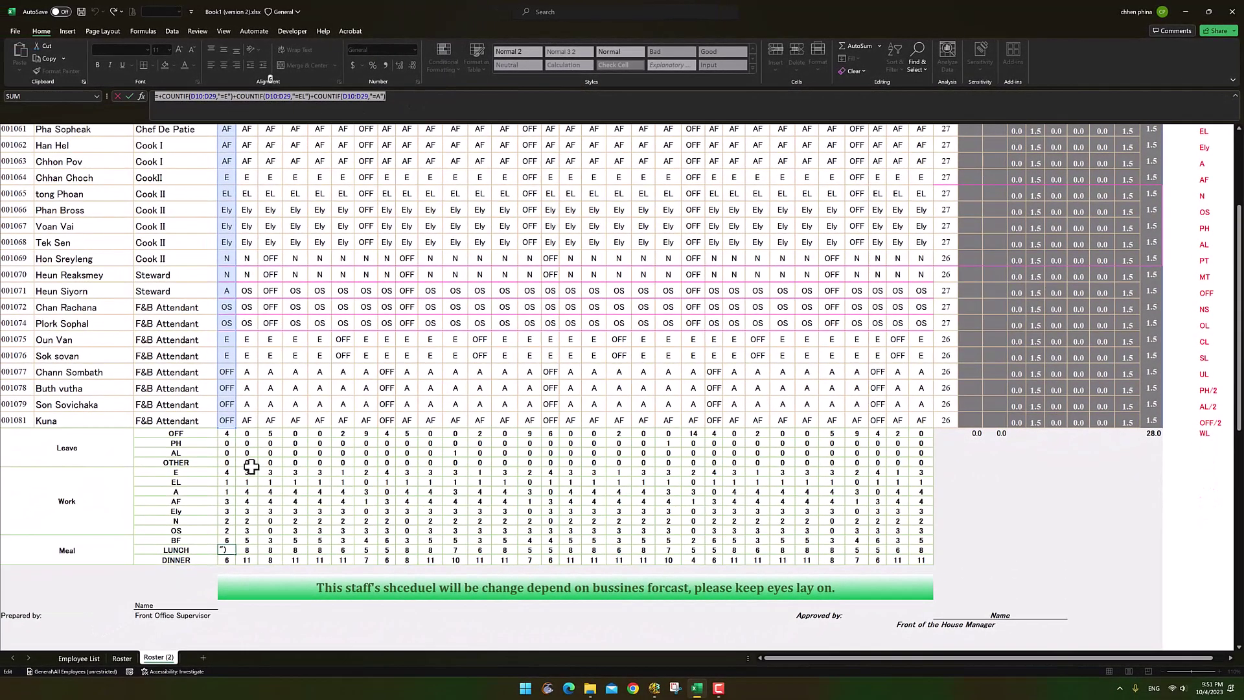
Finish the day 01 LUNCH formula in D42 so it shows 6, then return to the roster title
key(Escape)
scroll(648, 491, up, 2)
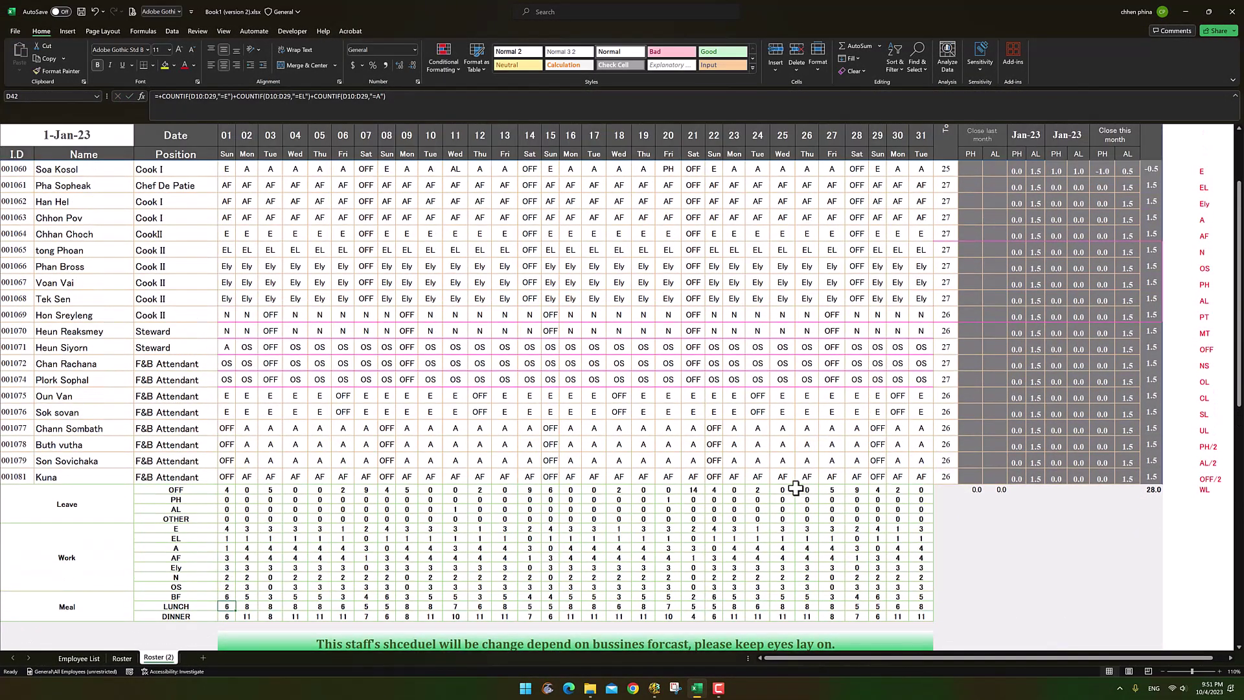
scroll(797, 489, up, 1)
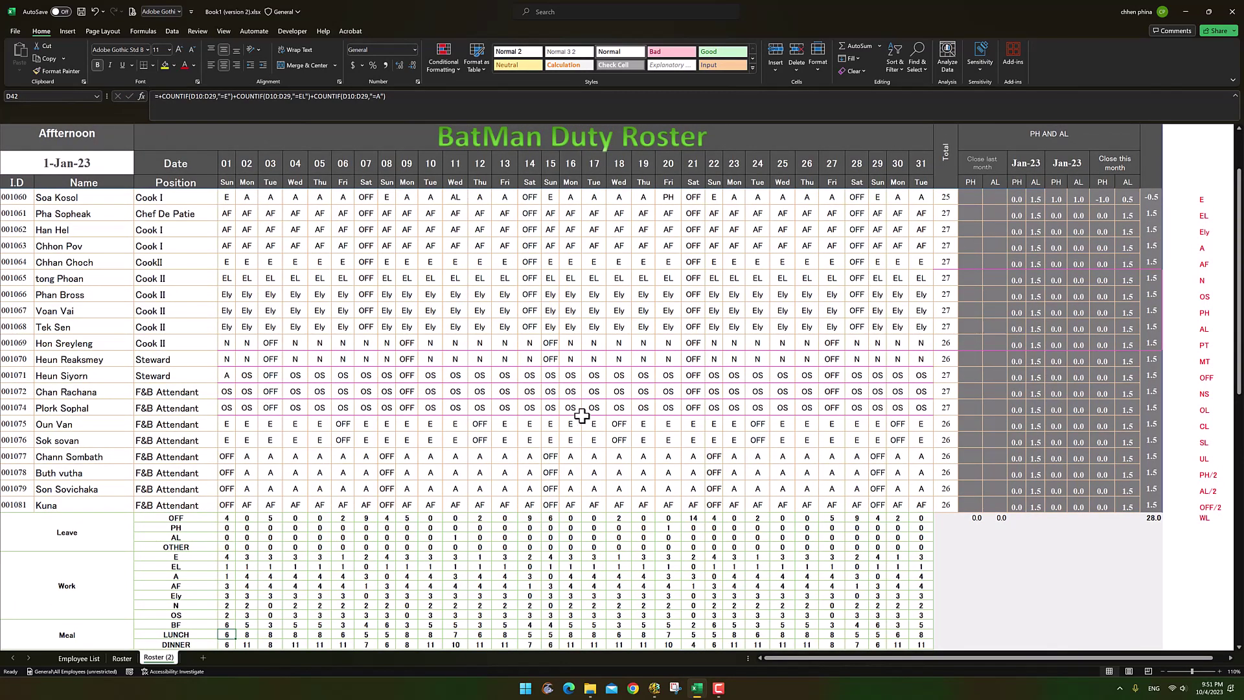
scroll(498, 490, up, 1)
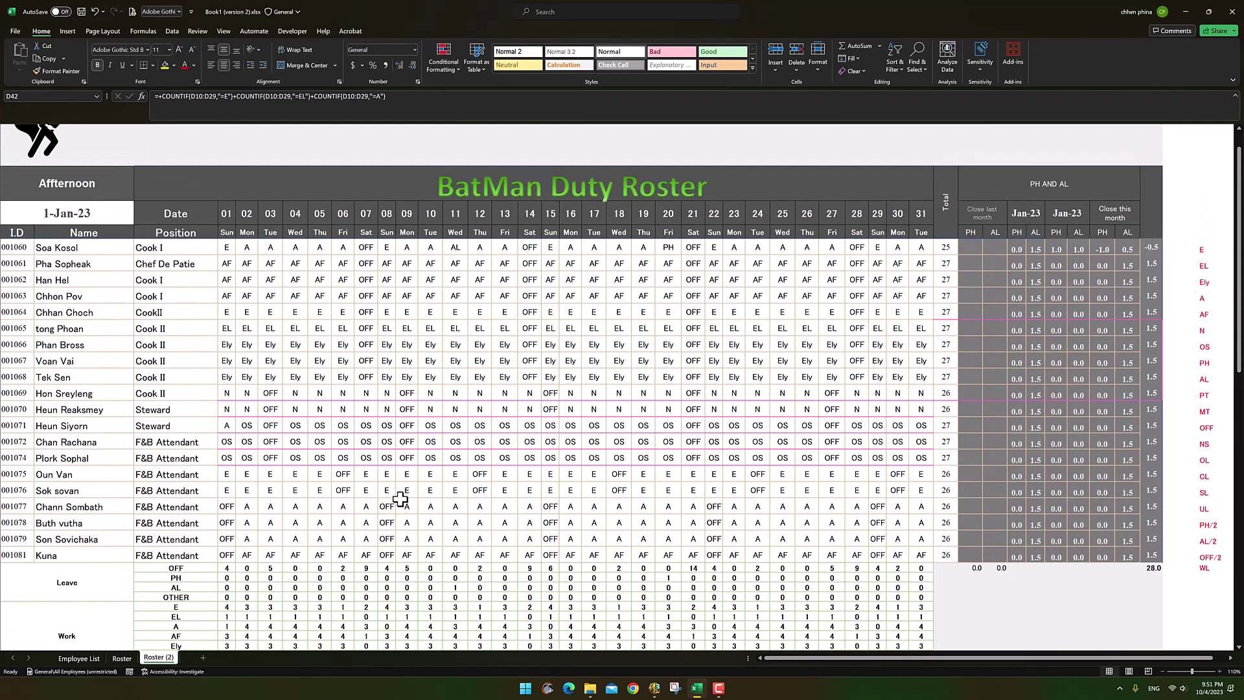
scroll(415, 489, up, 1)
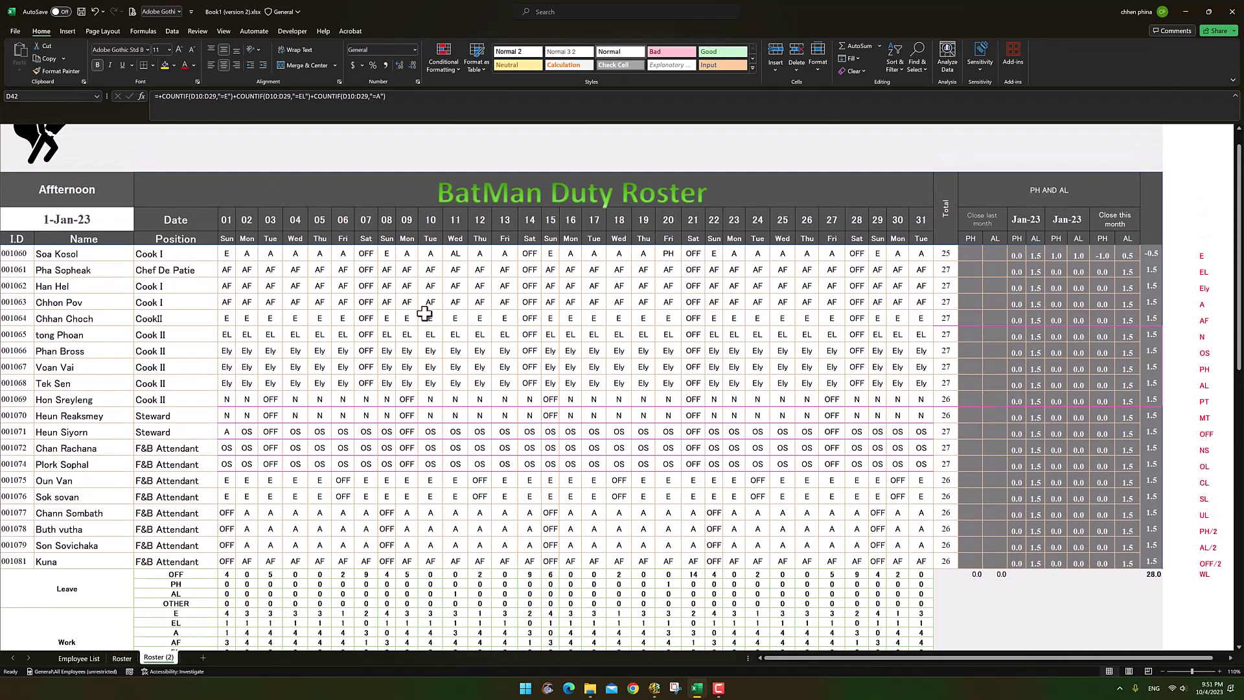